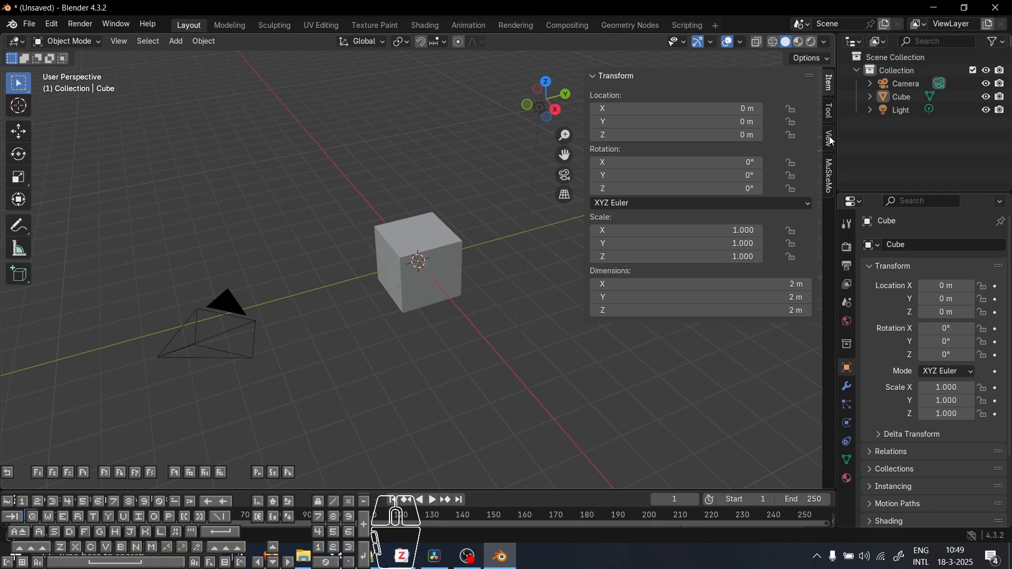
Show the MuSkeMo add-on's tools and look into its Global Settings section.
{"action": "left_click", "coordinate": [830, 181]}
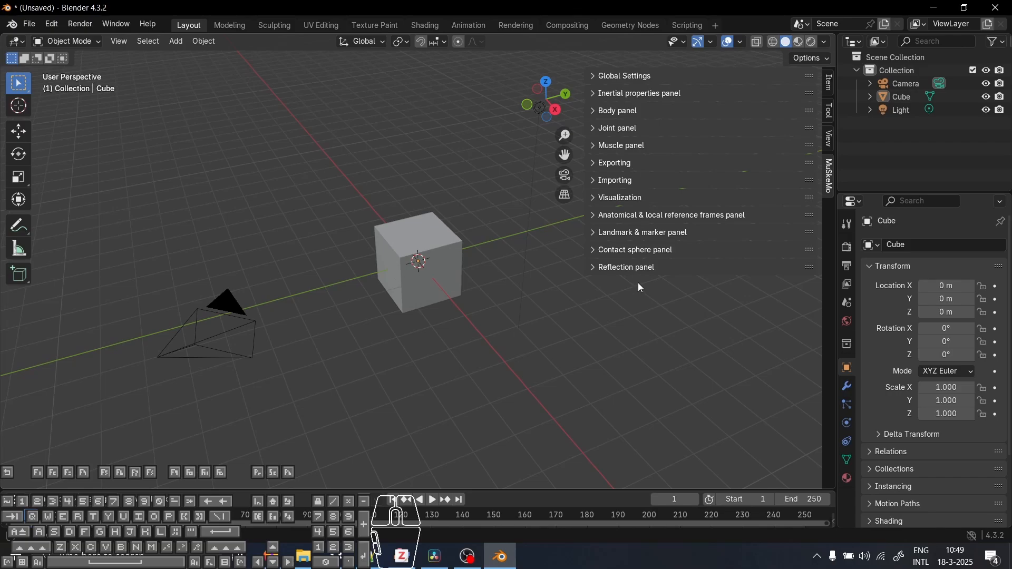
{"action": "left_click", "coordinate": [593, 79]}
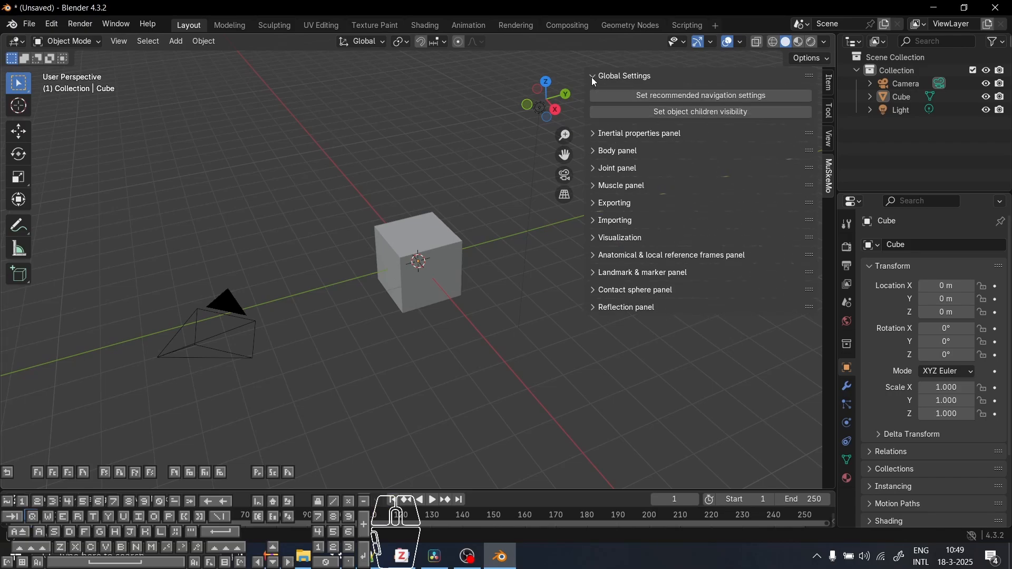
{"action": "left_click", "coordinate": [593, 79]}
{"action": "mouse_move", "coordinate": [806, 90]}
{"action": "left_mouse_down"}
{"action": "mouse_move", "coordinate": [809, 113]}
{"action": "mouse_move", "coordinate": [810, 91]}
{"action": "left_mouse_up"}
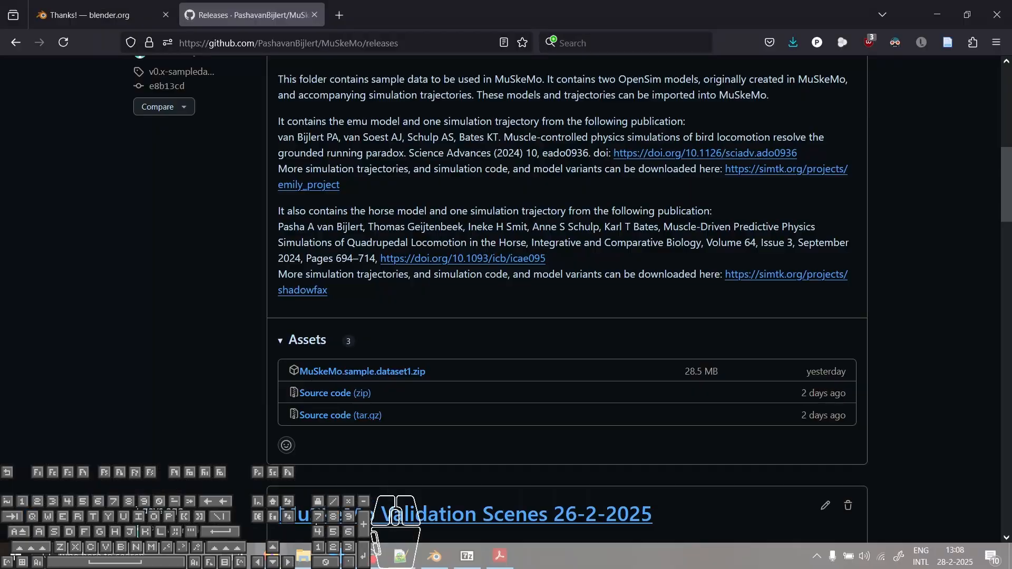
Review the MuSkeMo GitHub releases page to locate the sample dataset 1 archive, MuSkeMo.sample.dataset1.zip.
{"action": "scroll", "coordinate": [267, 254], "scroll_direction": "up", "scroll_amount": 15}
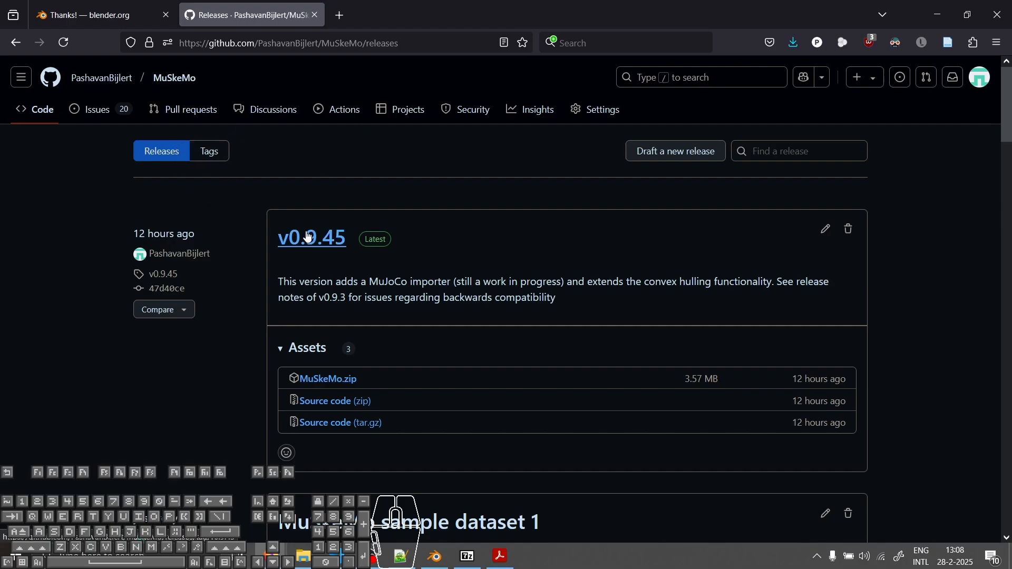
{"action": "scroll", "coordinate": [450, 270], "scroll_direction": "down", "scroll_amount": 6}
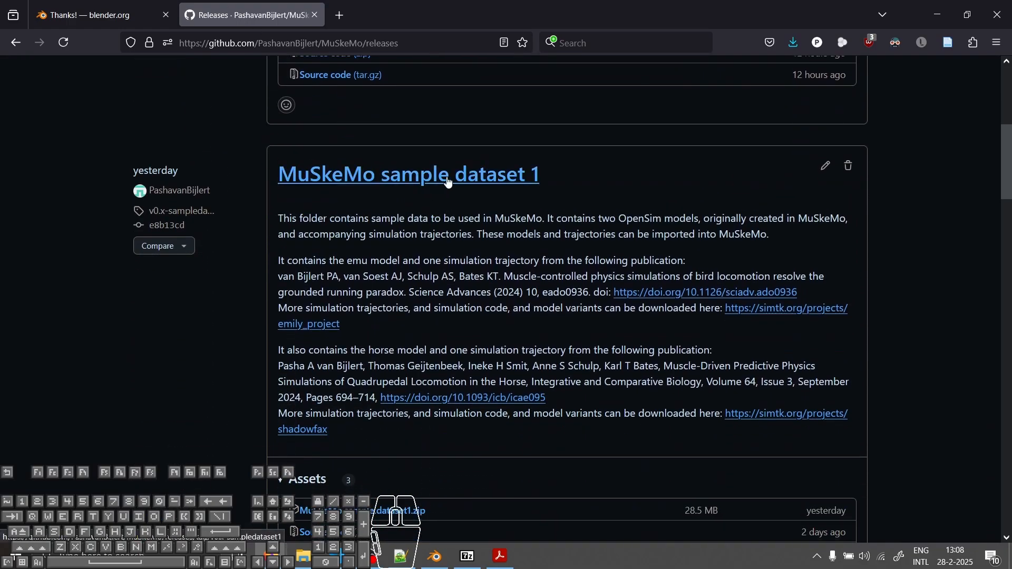
{"action": "scroll", "coordinate": [369, 394], "scroll_direction": "down", "scroll_amount": 3}
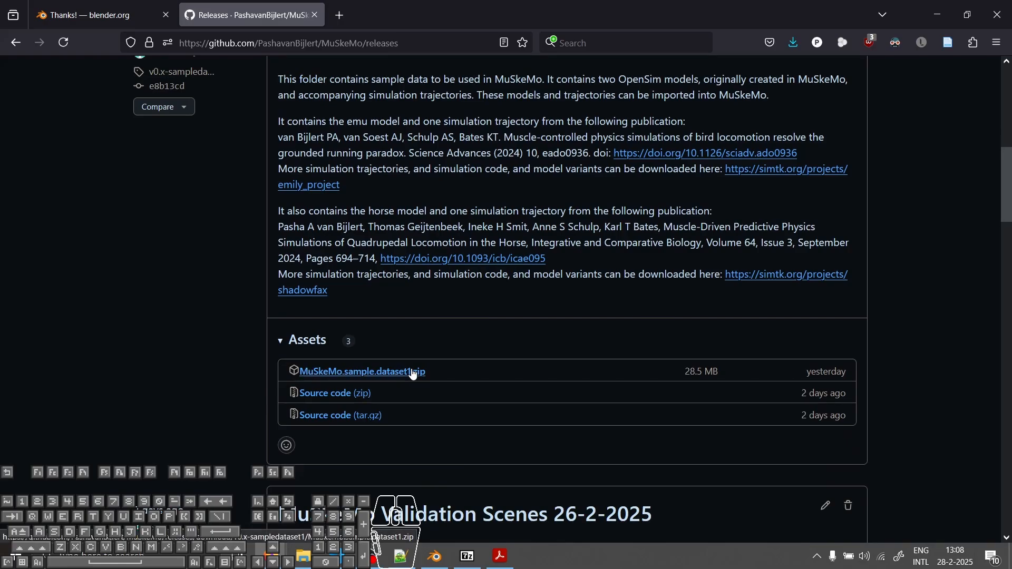
Switch to File Explorer and open the MuSkeMo.sample.dataset1 folder to look at its Emu and Horse folders.
{"action": "left_click", "coordinate": [303, 556]}
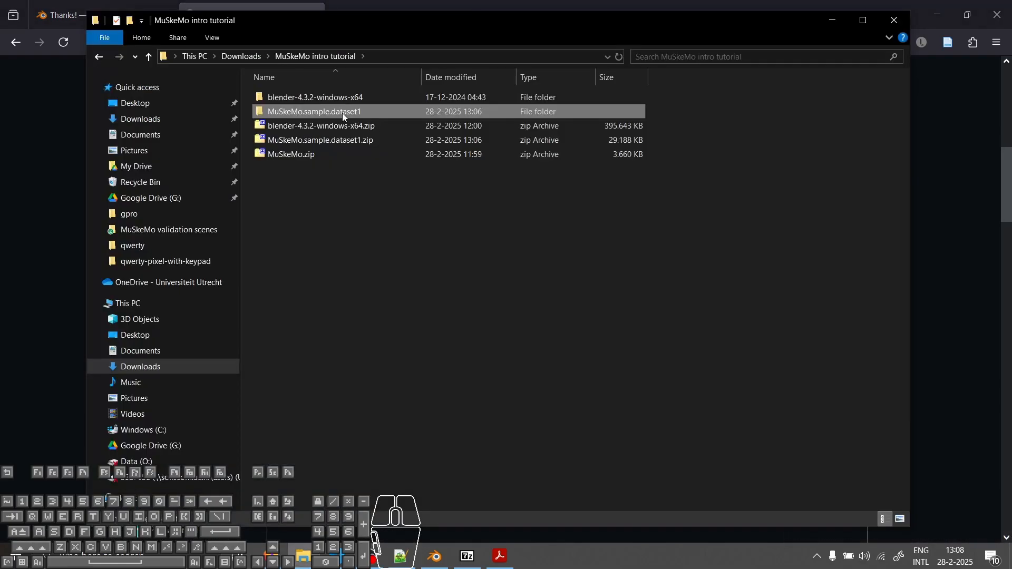
{"action": "left_click", "coordinate": [347, 235]}
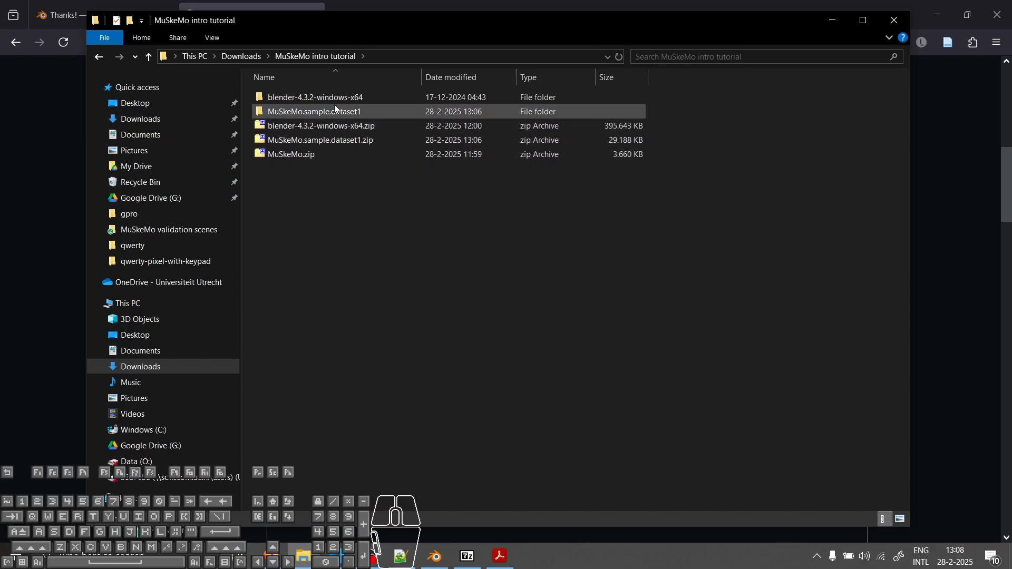
{"action": "left_click", "coordinate": [318, 115]}
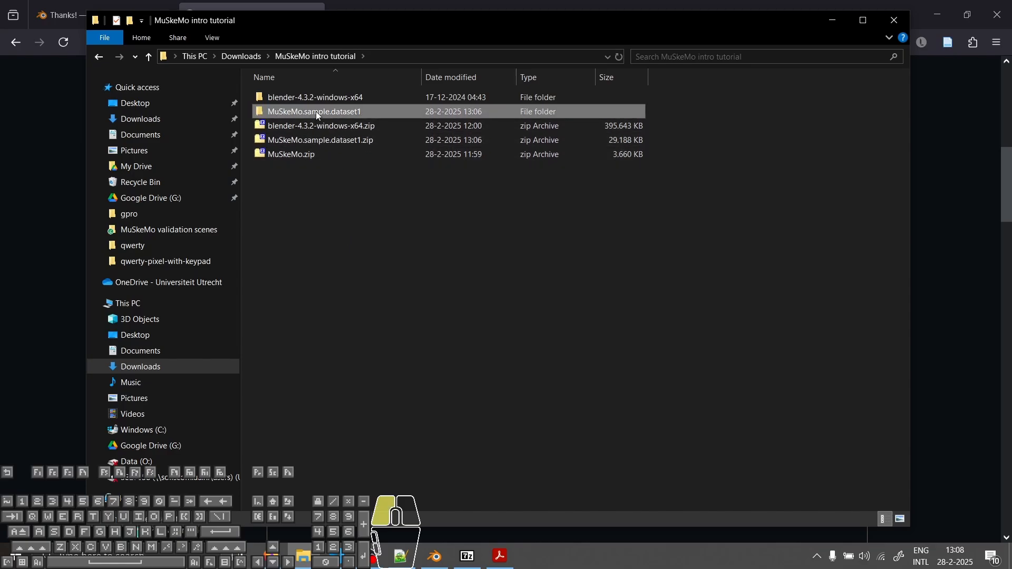
{"action": "double_click", "coordinate": [317, 112]}
{"action": "left_click", "coordinate": [283, 97]}
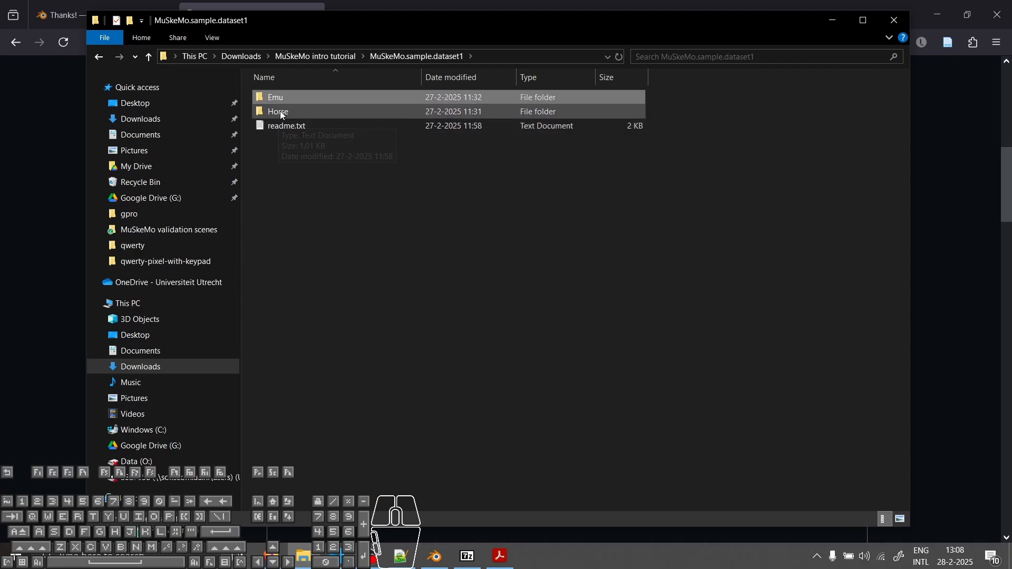
{"action": "left_click", "coordinate": [283, 112]}
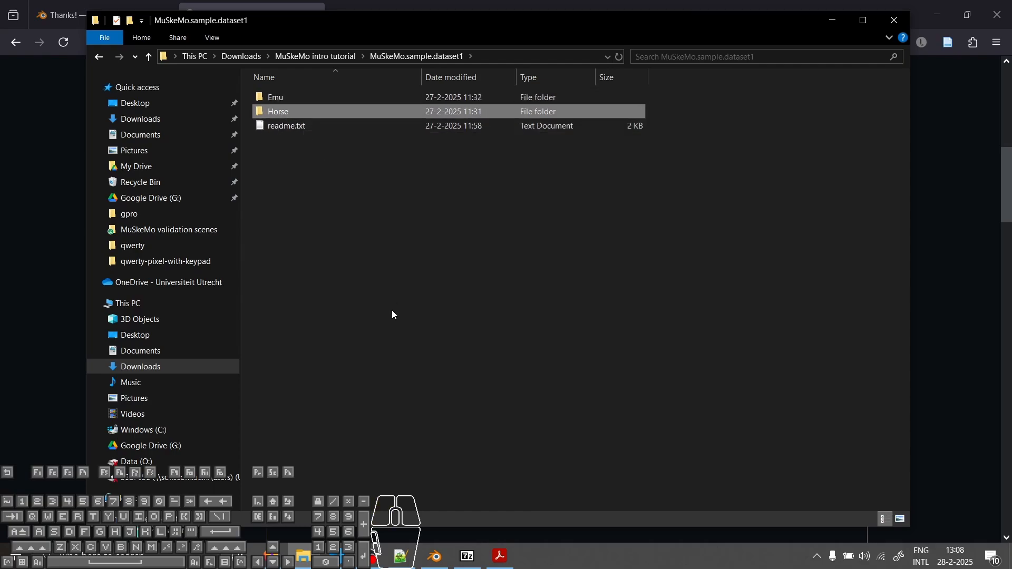
{"action": "left_click", "coordinate": [283, 98]}
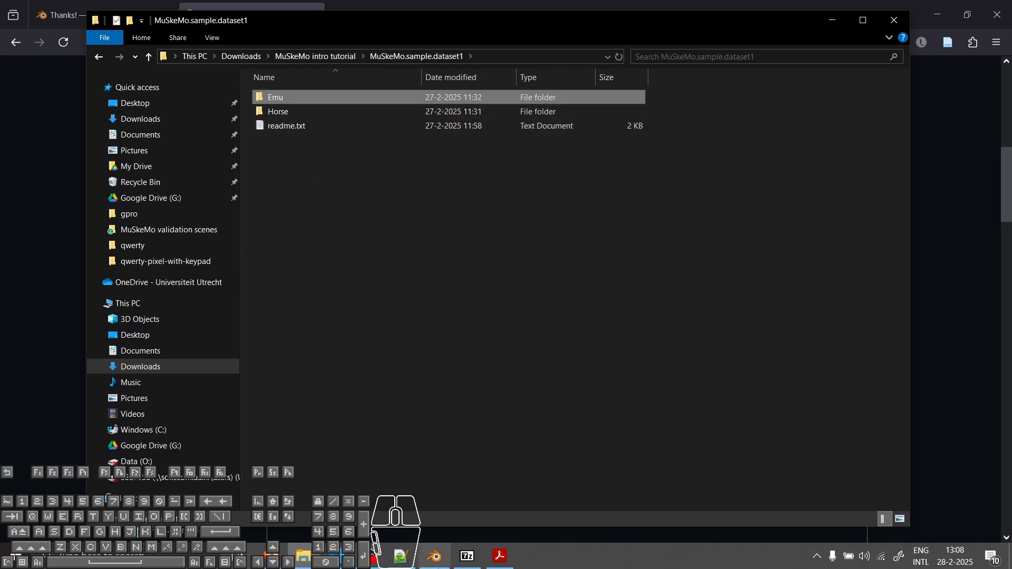
Switch to Blender and delete the default cube from the scene.
{"action": "left_click", "coordinate": [441, 564]}
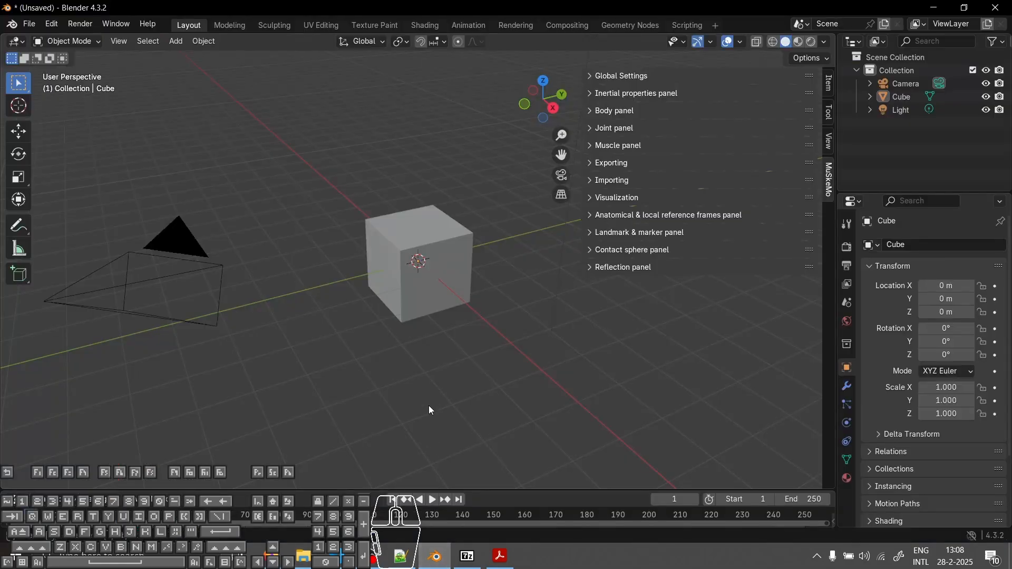
{"action": "scroll", "coordinate": [458, 391], "scroll_direction": "down", "scroll_amount": 2}
{"action": "left_click", "coordinate": [460, 305]}
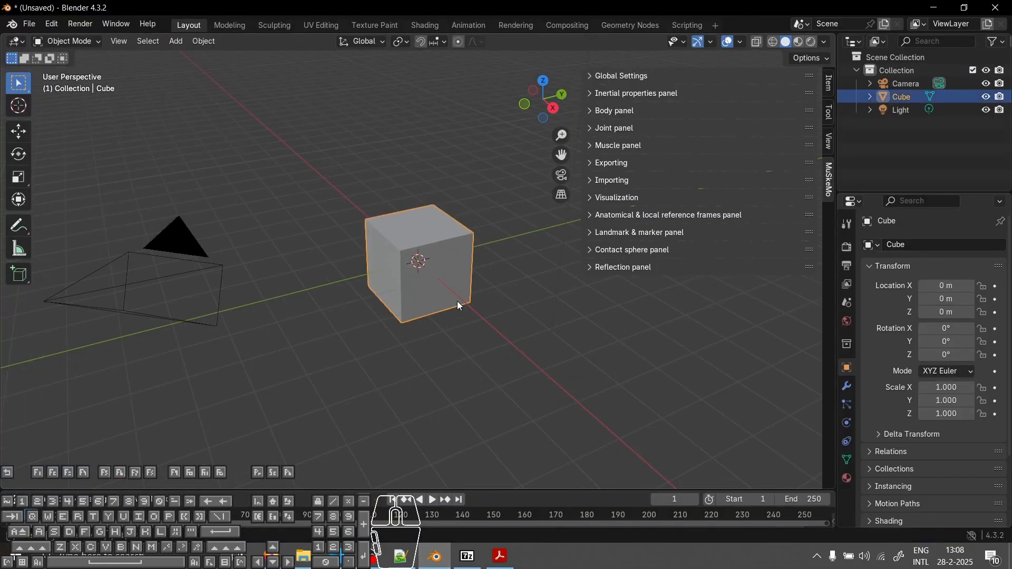
{"action": "key", "text": "Delete"}
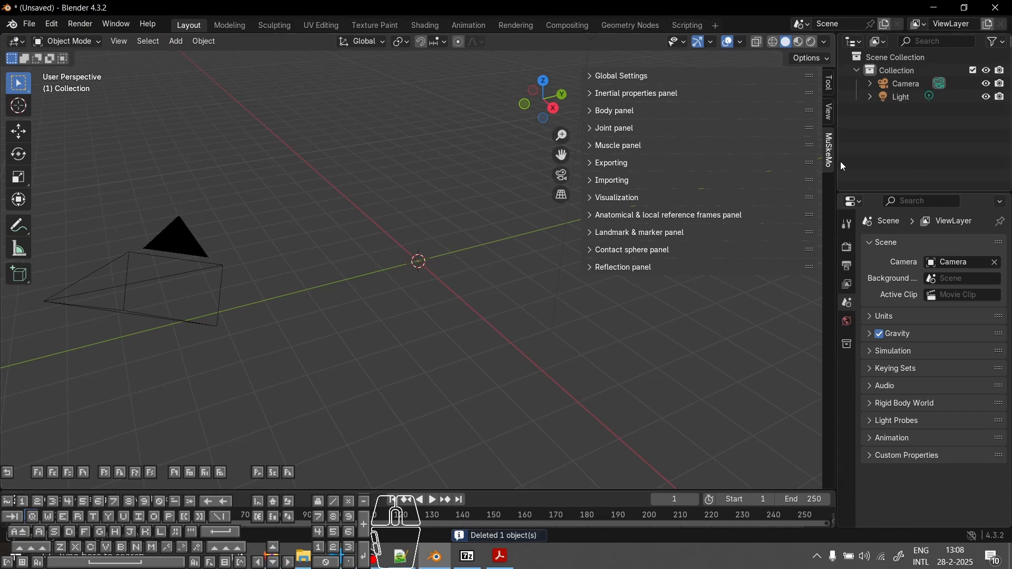
Expand MuSkeMo's OpenSim model import settings and enable Parametric wraps.
{"action": "left_click", "coordinate": [624, 182]}
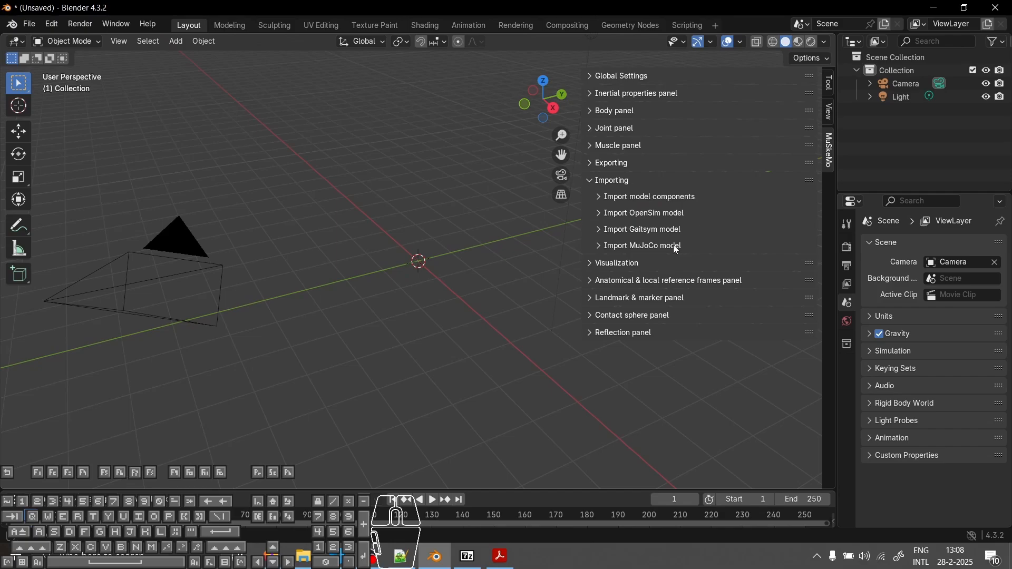
{"action": "left_click", "coordinate": [659, 214]}
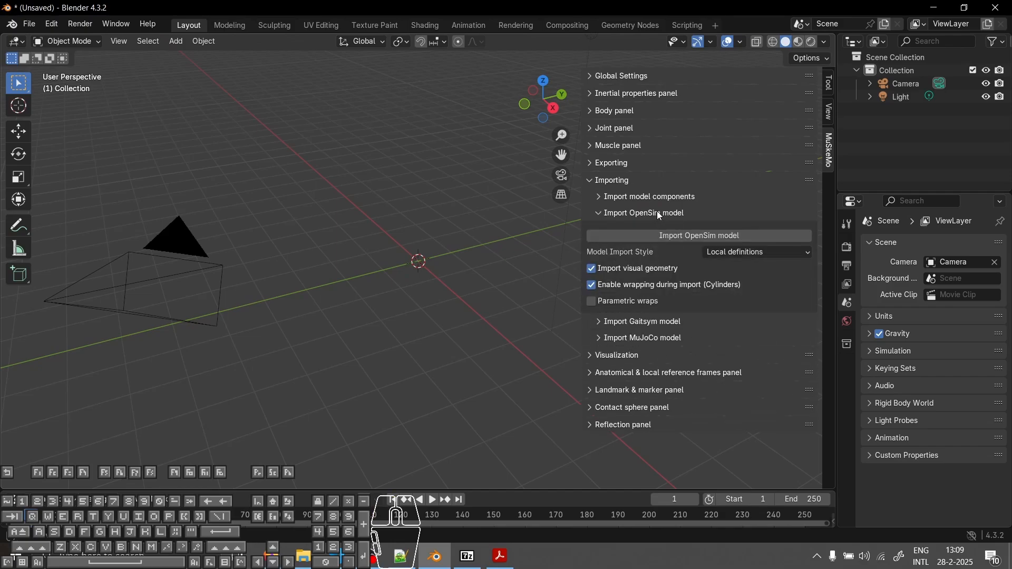
{"action": "left_click", "coordinate": [627, 304]}
{"action": "mouse_move", "coordinate": [251, 263]}
{"action": "middle_mouse_down"}
{"action": "mouse_move", "coordinate": [224, 251]}
{"action": "mouse_move", "coordinate": [237, 253]}
{"action": "middle_mouse_up"}
{"action": "middle_click_drag", "start_coordinate": [409, 242], "coordinate": [424, 226]}
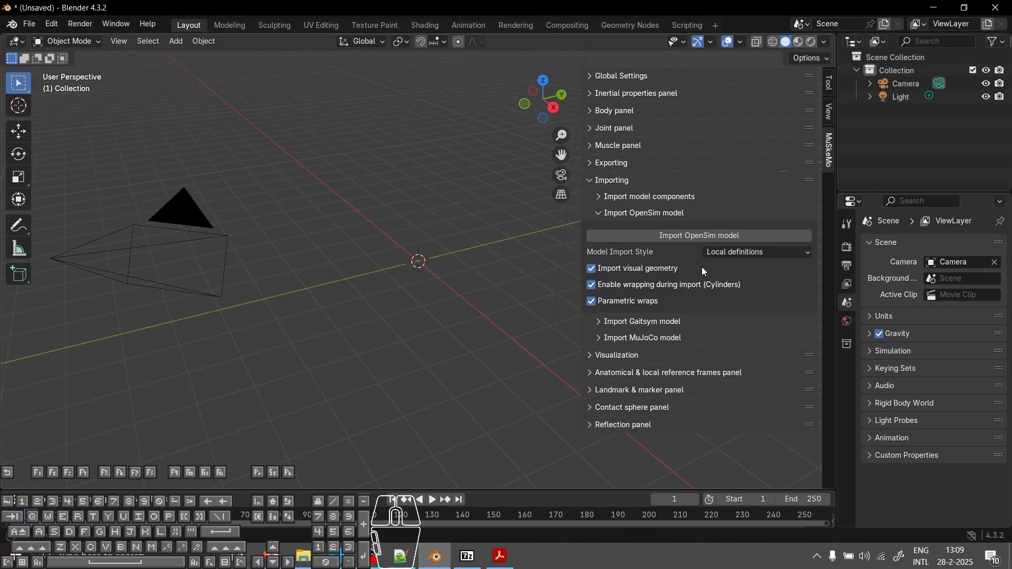
Import the OpenSim model Dromaius_model_v4_intermed.osim from the Emu folder of MuSkeMo.sample.dataset1.
{"action": "left_click", "coordinate": [688, 236]}
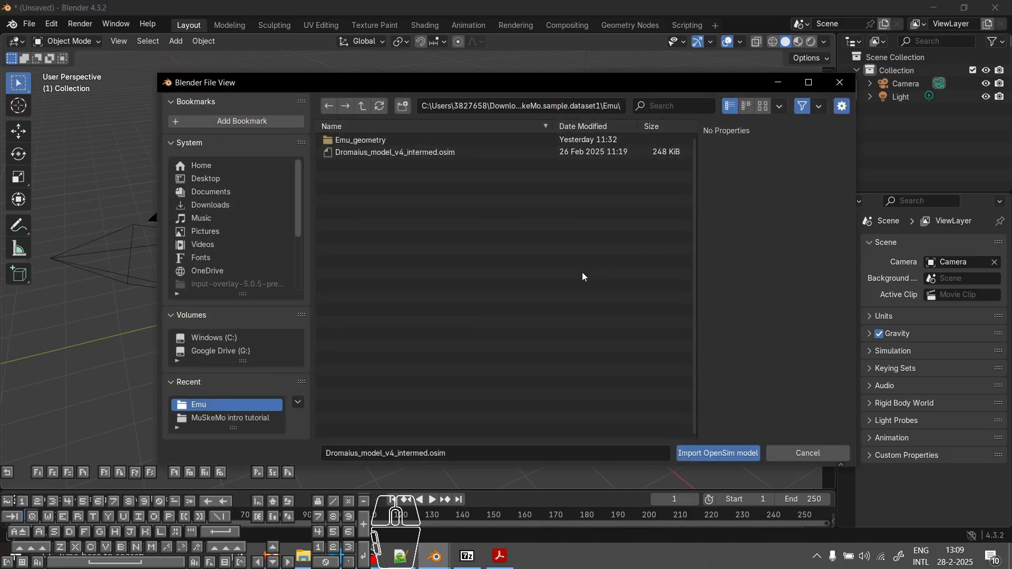
{"action": "left_click", "coordinate": [209, 418]}
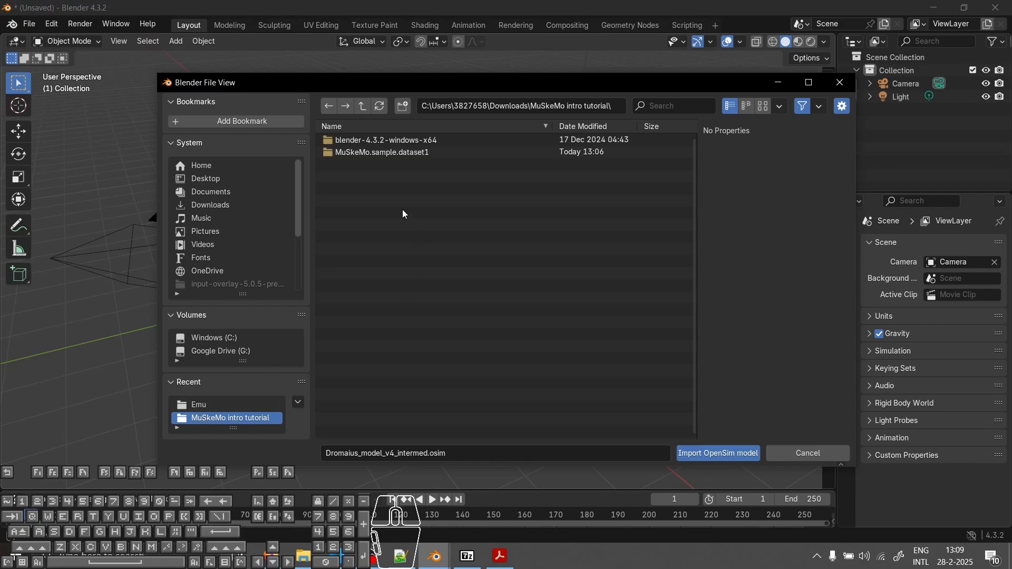
{"action": "left_click", "coordinate": [375, 152]}
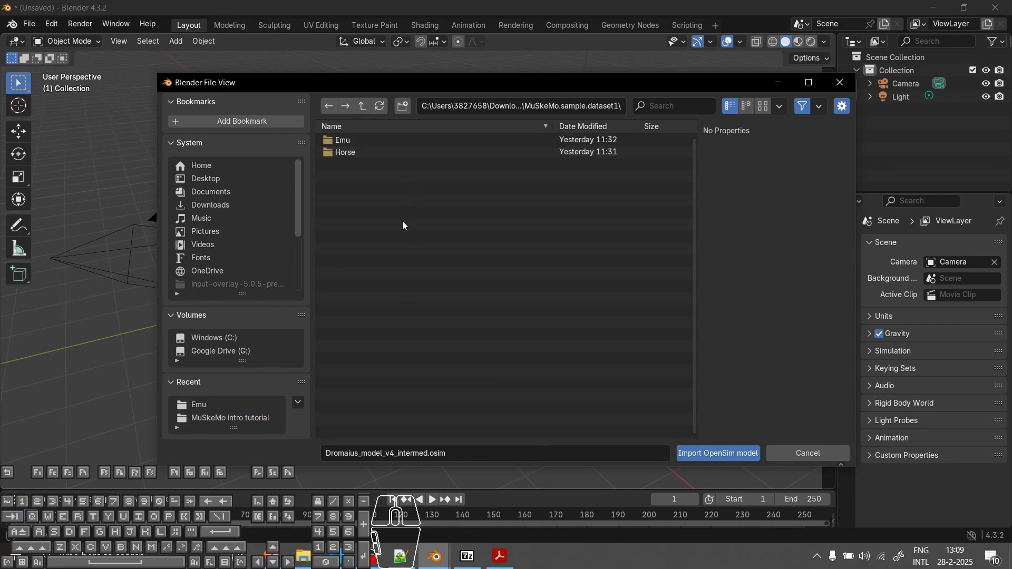
{"action": "double_click", "coordinate": [370, 141]}
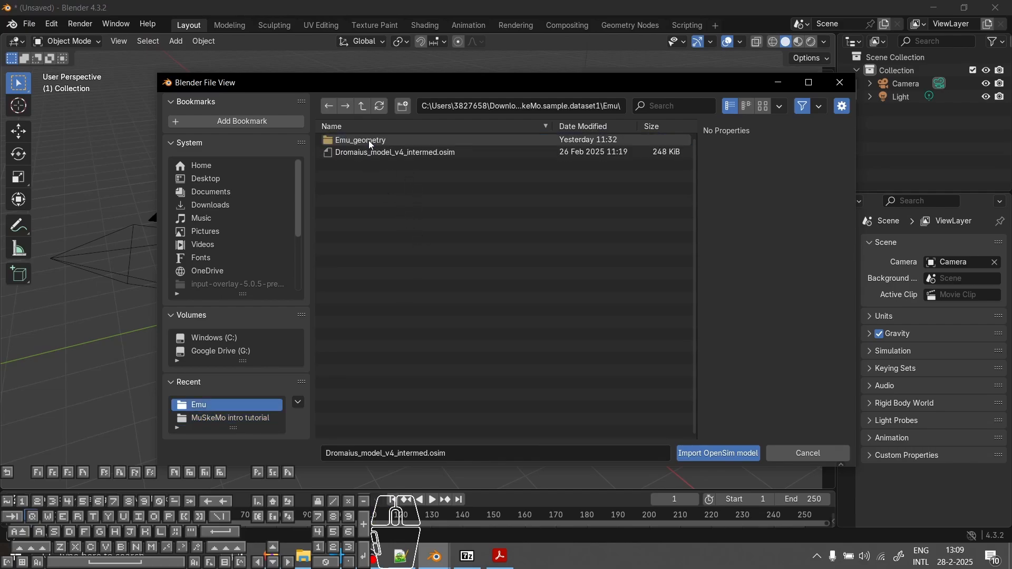
{"action": "left_click", "coordinate": [424, 153]}
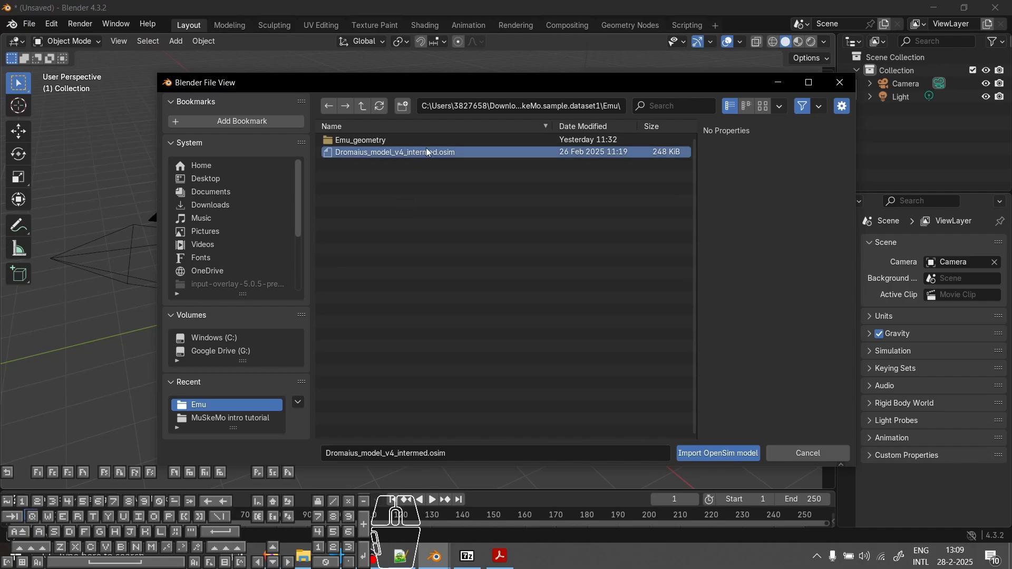
{"action": "left_click", "coordinate": [734, 456]}
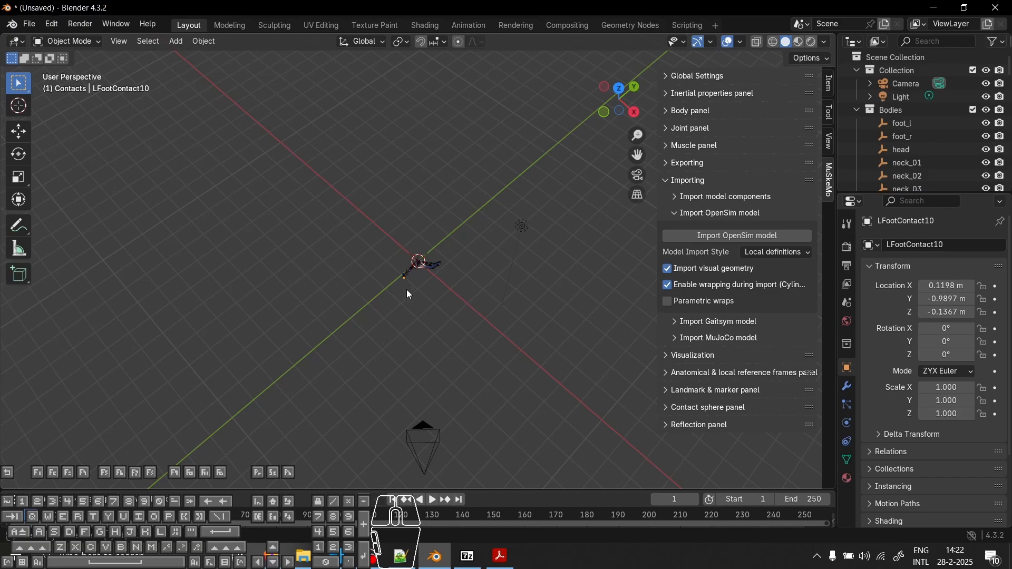
Examine the imported emu model up close and from a distance, including its skeleton, muscles and joints.
{"action": "scroll", "coordinate": [417, 270], "scroll_direction": "up", "scroll_amount": 6}
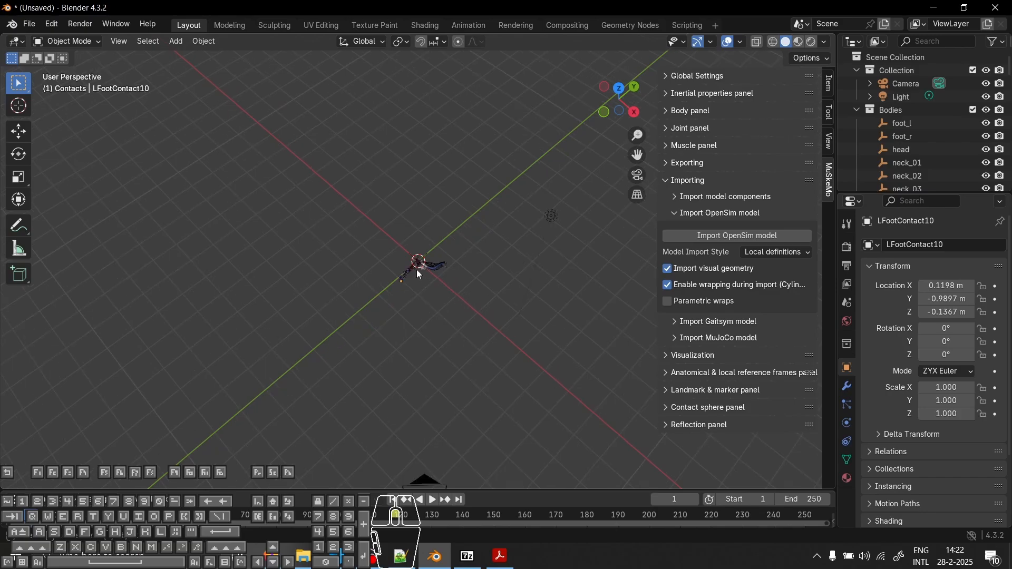
{"action": "scroll", "coordinate": [418, 273], "scroll_direction": "down", "scroll_amount": 8}
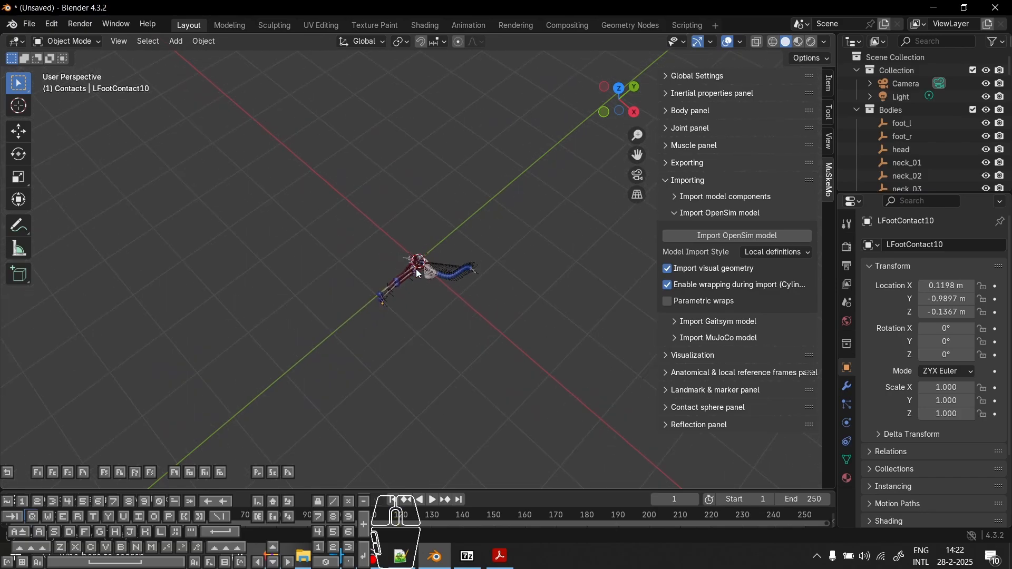
{"action": "scroll", "coordinate": [419, 273], "scroll_direction": "up", "scroll_amount": 6}
{"action": "scroll", "coordinate": [418, 273], "scroll_direction": "down", "scroll_amount": 2}
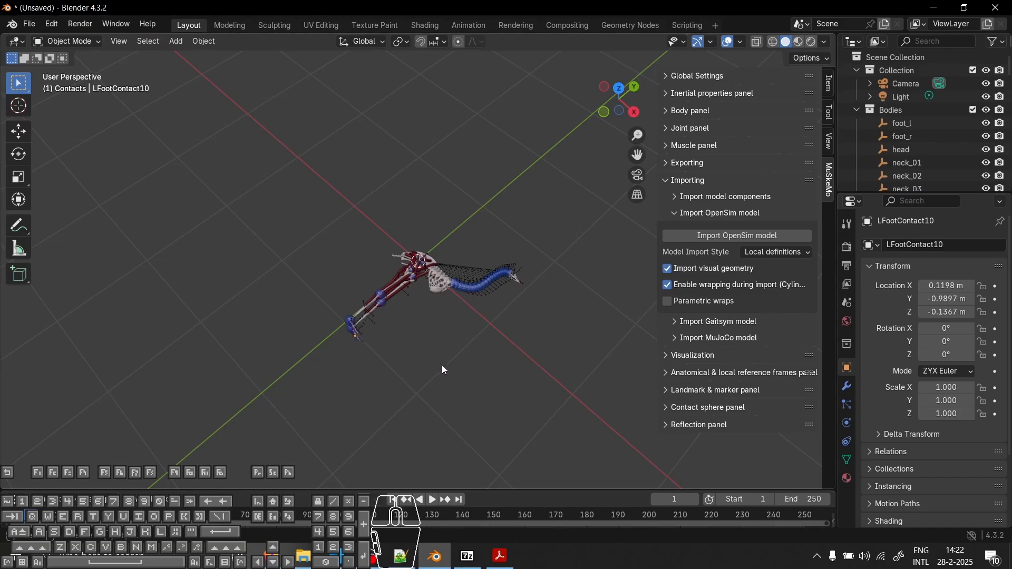
{"action": "scroll", "coordinate": [419, 319], "scroll_direction": "up", "scroll_amount": 3}
{"action": "scroll", "coordinate": [419, 318], "scroll_direction": "down", "scroll_amount": 3}
{"action": "scroll", "coordinate": [420, 318], "scroll_direction": "up", "scroll_amount": 3}
{"action": "scroll", "coordinate": [420, 318], "scroll_direction": "down", "scroll_amount": 4}
{"action": "scroll", "coordinate": [278, 321], "scroll_direction": "up", "scroll_amount": 3}
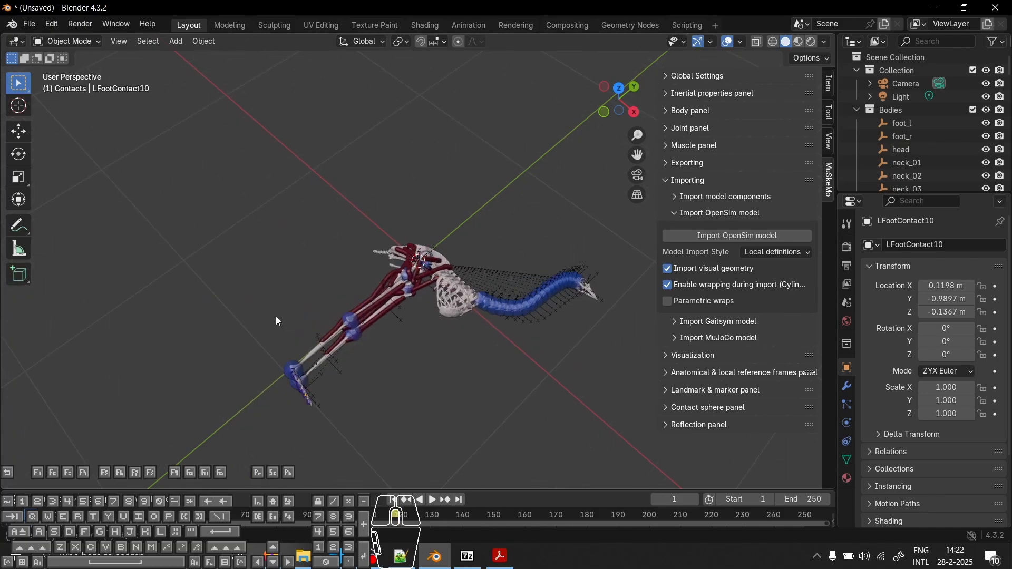
{"action": "scroll", "coordinate": [248, 316], "scroll_direction": "up", "scroll_amount": 3}
{"action": "scroll", "coordinate": [246, 315], "scroll_direction": "down", "scroll_amount": 6}
{"action": "scroll", "coordinate": [247, 316], "scroll_direction": "up", "scroll_amount": 4}
{"action": "scroll", "coordinate": [245, 319], "scroll_direction": "down", "scroll_amount": 2}
{"action": "middle_click_drag", "start_coordinate": [202, 359], "coordinate": [381, 315], "text": "shift"}
{"action": "scroll", "coordinate": [381, 314], "scroll_direction": "down", "scroll_amount": 3}
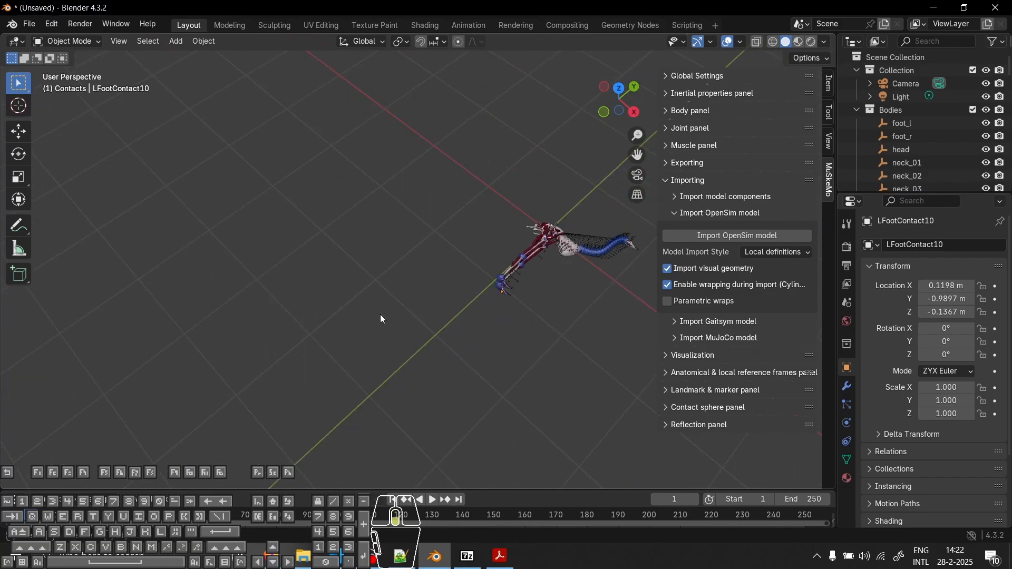
{"action": "middle_click_drag", "start_coordinate": [543, 303], "coordinate": [412, 327], "text": "shift"}
{"action": "scroll", "coordinate": [386, 296], "scroll_direction": "up", "scroll_amount": 8}
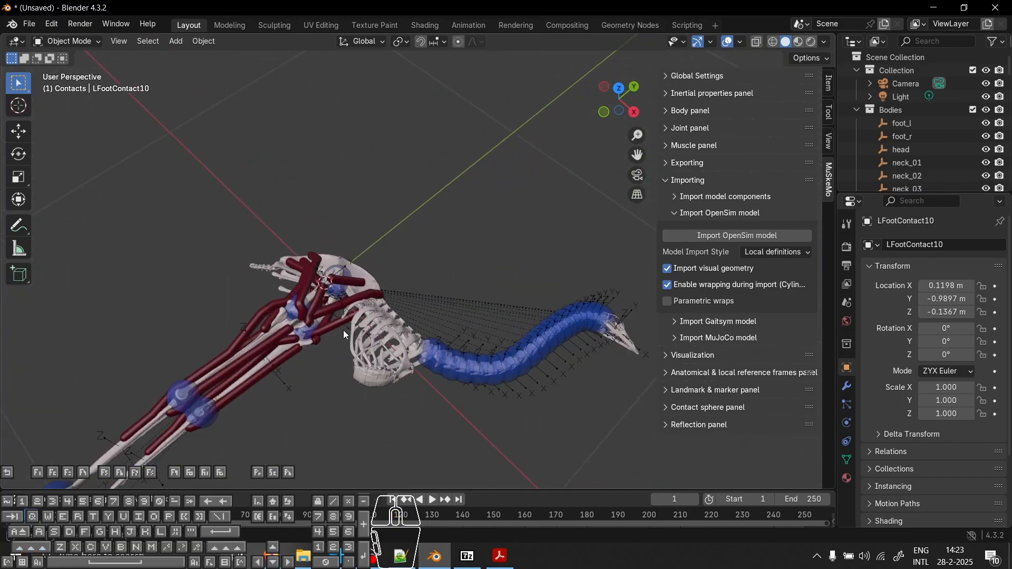
{"action": "scroll", "coordinate": [343, 328], "scroll_direction": "down", "scroll_amount": 3}
{"action": "middle_click_drag", "start_coordinate": [343, 269], "coordinate": [465, 228], "text": "shift"}
Inspect the emu model's orientation relative to the world axes from several angles, and widen the MuSkeMo sidebar.
{"action": "middle_click_drag", "start_coordinate": [466, 266], "coordinate": [534, 258]}
{"action": "middle_click_drag", "start_coordinate": [427, 291], "coordinate": [681, 324]}
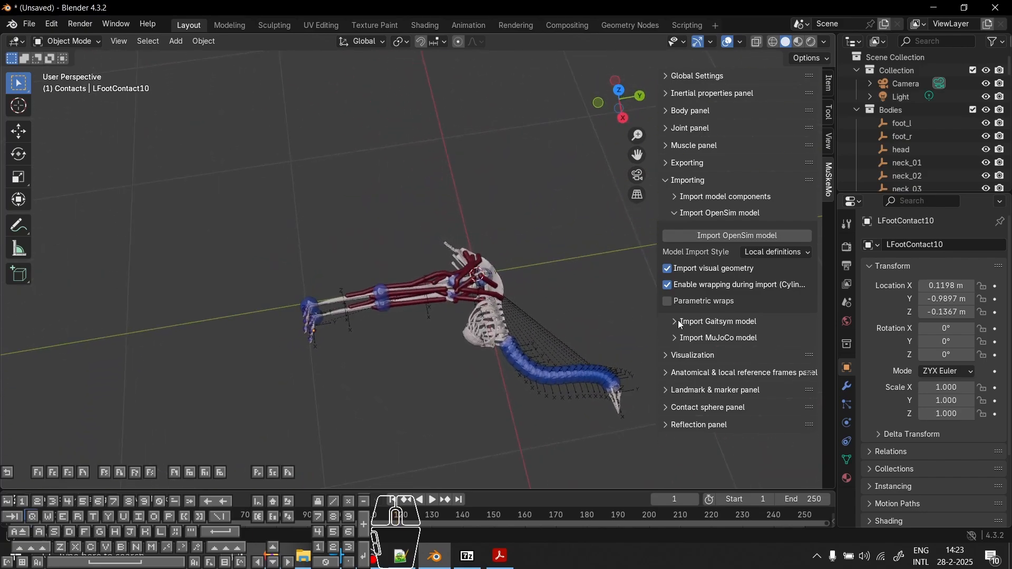
{"action": "middle_click_drag", "start_coordinate": [578, 280], "coordinate": [483, 218]}
{"action": "middle_click_drag", "start_coordinate": [397, 384], "coordinate": [530, 249]}
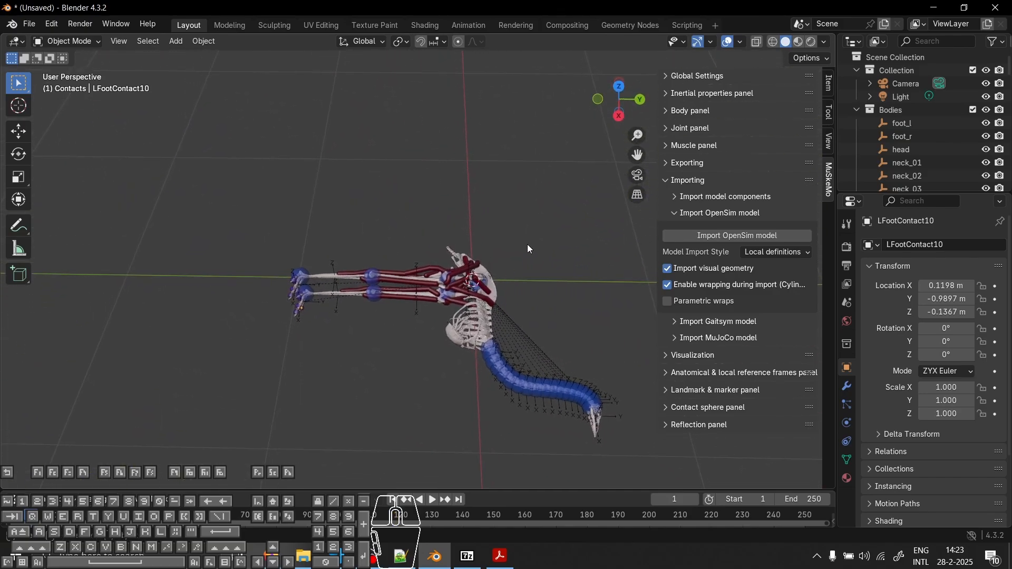
{"action": "left_click_drag", "start_coordinate": [658, 122], "coordinate": [611, 121]}
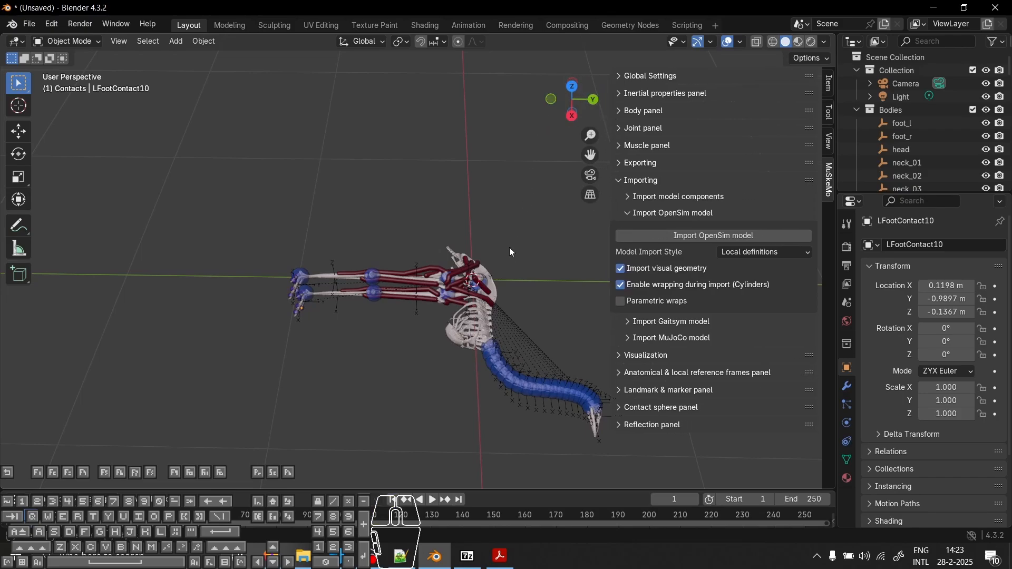
{"action": "middle_click_drag", "start_coordinate": [509, 248], "coordinate": [588, 227]}
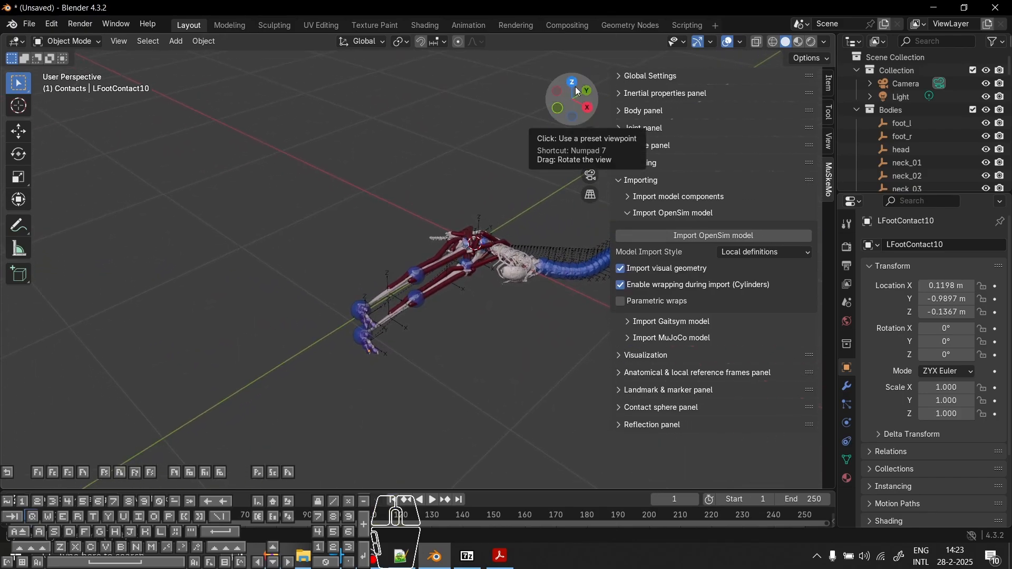
{"action": "mouse_move", "coordinate": [480, 287]}
{"action": "middle_mouse_down"}
{"action": "mouse_move", "coordinate": [347, 179]}
{"action": "mouse_move", "coordinate": [415, 277]}
{"action": "mouse_move", "coordinate": [424, 249]}
{"action": "mouse_move", "coordinate": [450, 293]}
{"action": "mouse_move", "coordinate": [464, 284]}
{"action": "middle_mouse_up"}
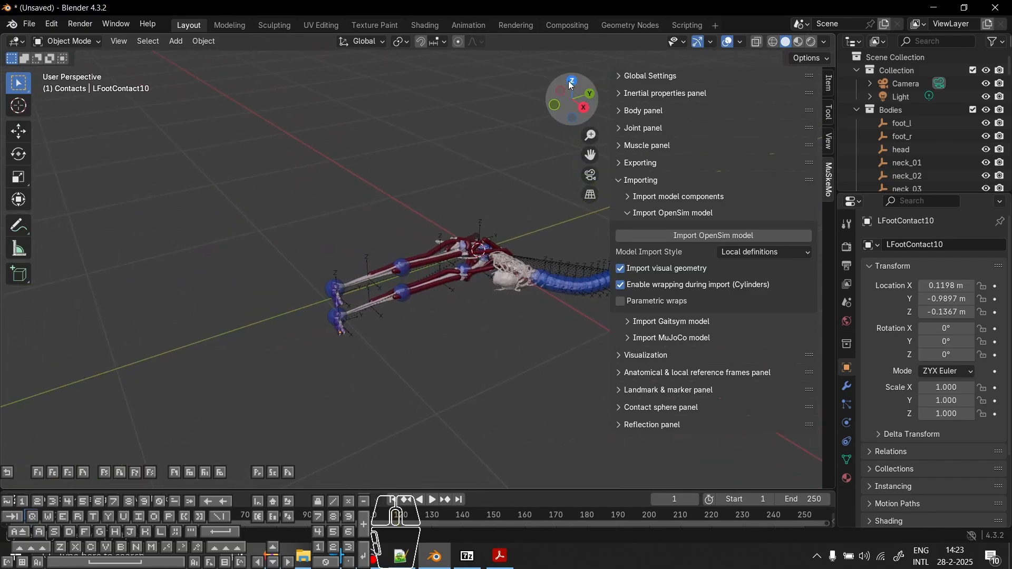
Apply the recommended navigation settings from MuSkeMo's global settings.
{"action": "left_click_drag", "start_coordinate": [575, 84], "coordinate": [623, 131]}
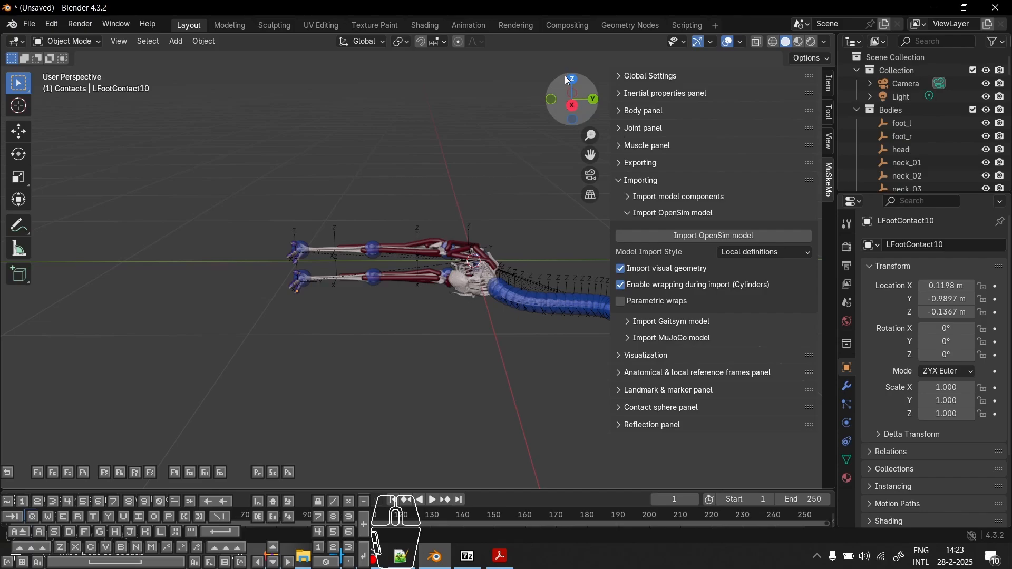
{"action": "left_click_drag", "start_coordinate": [568, 80], "coordinate": [423, 352]}
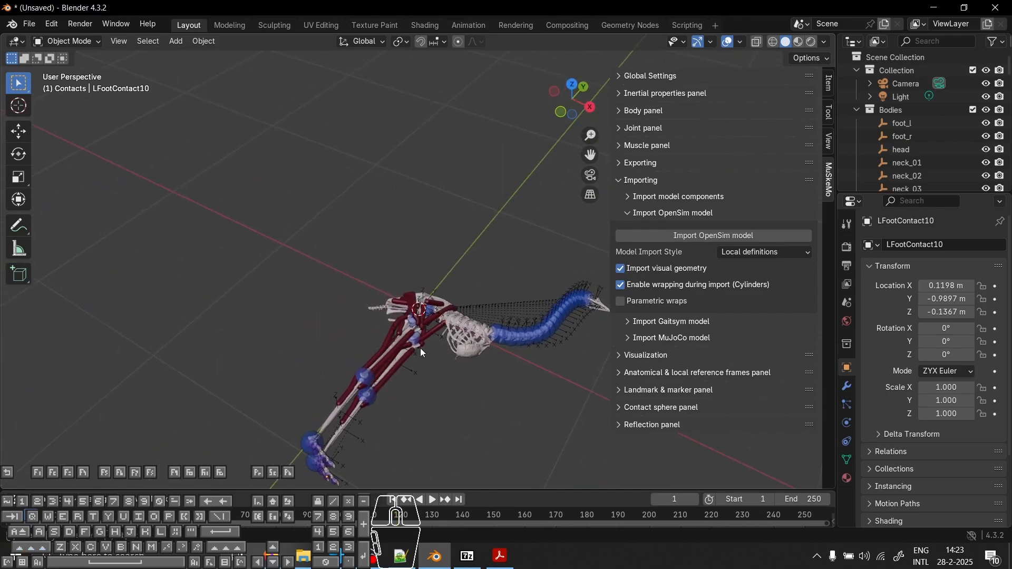
{"action": "middle_click_drag", "start_coordinate": [446, 215], "coordinate": [386, 138], "text": "shift"}
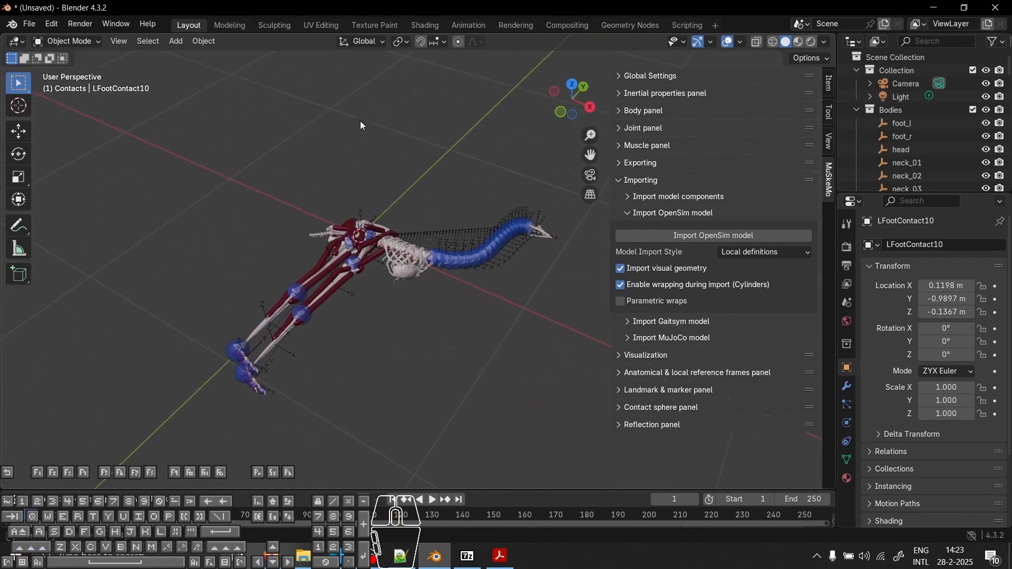
{"action": "left_click", "coordinate": [656, 76]}
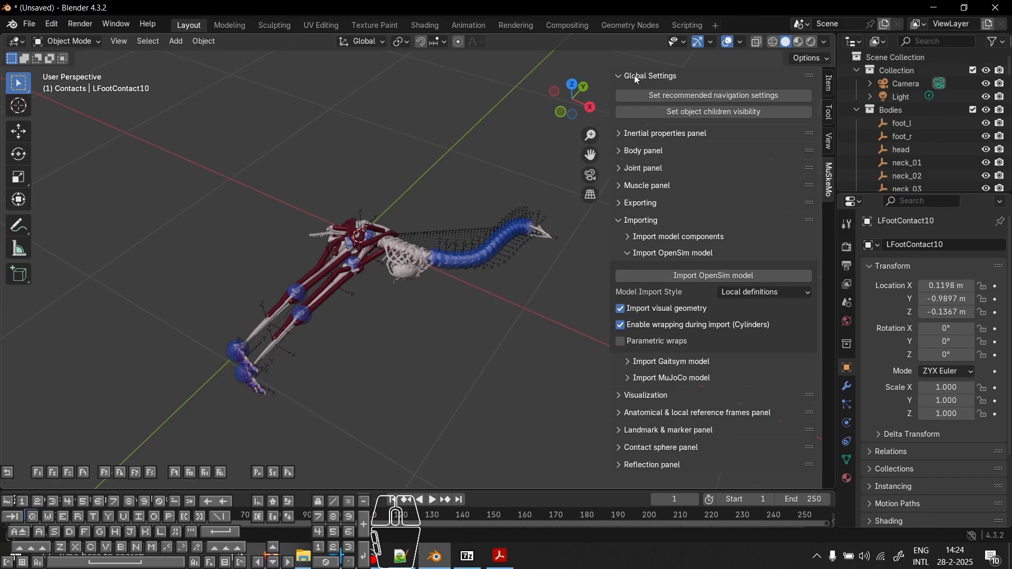
{"action": "left_click", "coordinate": [701, 97]}
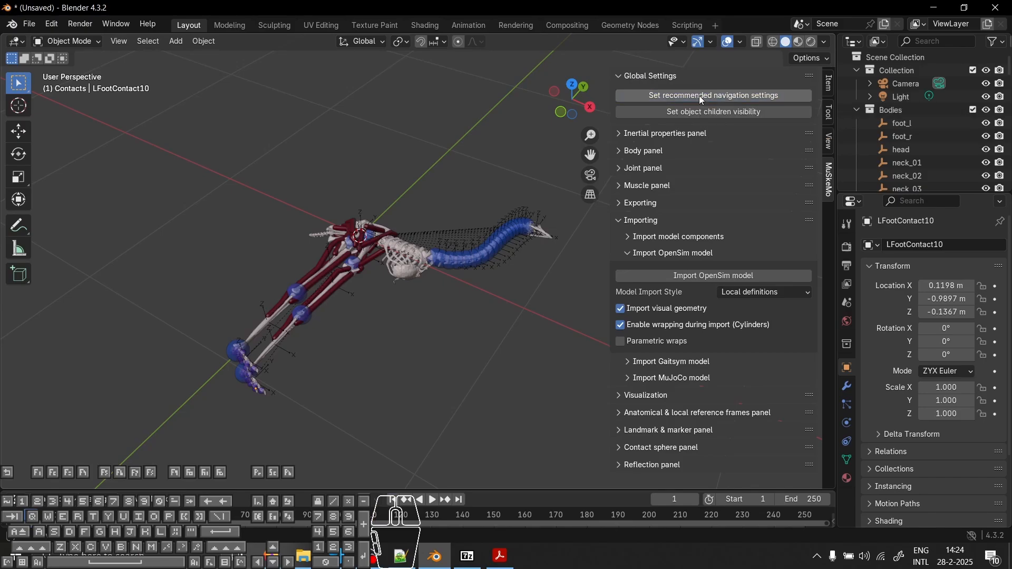
Turn the view until the emu stands upright, and select its right ankle joint sphere as the orbit centre.
{"action": "middle_click_drag", "start_coordinate": [454, 108], "coordinate": [485, 324]}
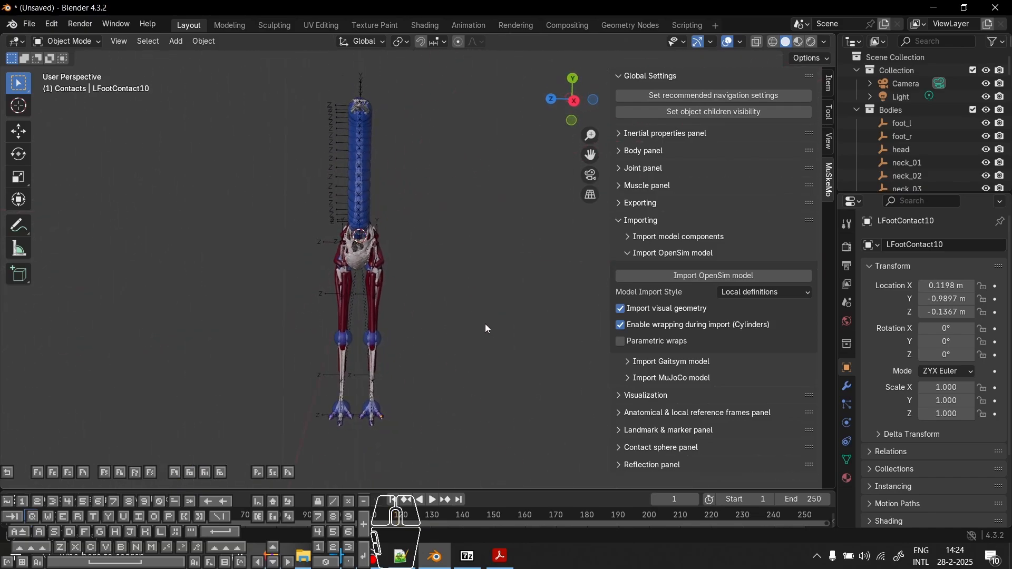
{"action": "middle_click_drag", "start_coordinate": [504, 240], "coordinate": [523, 310]}
{"action": "middle_click_drag", "start_coordinate": [186, 189], "coordinate": [388, 375]}
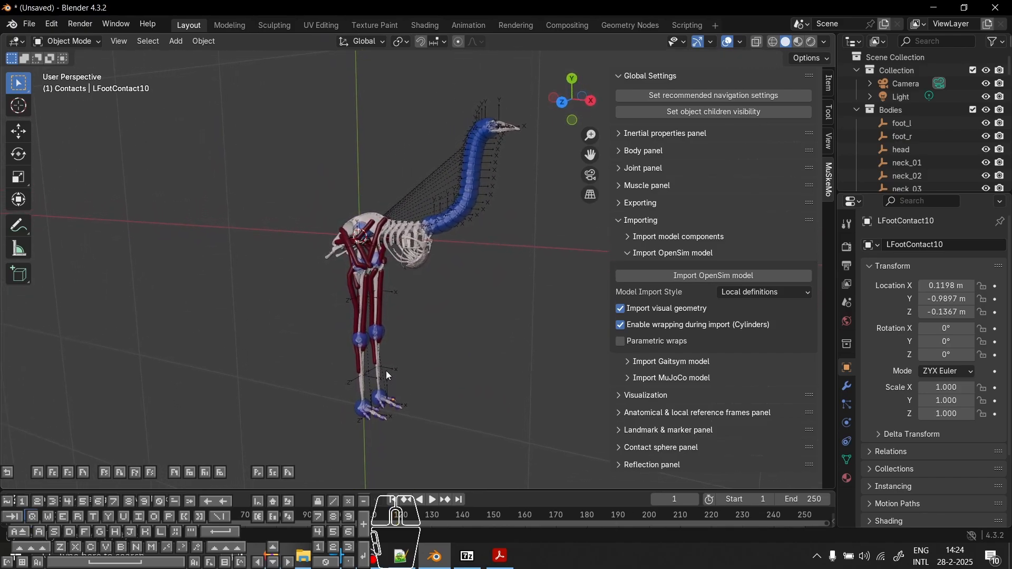
{"action": "left_click", "coordinate": [363, 340]}
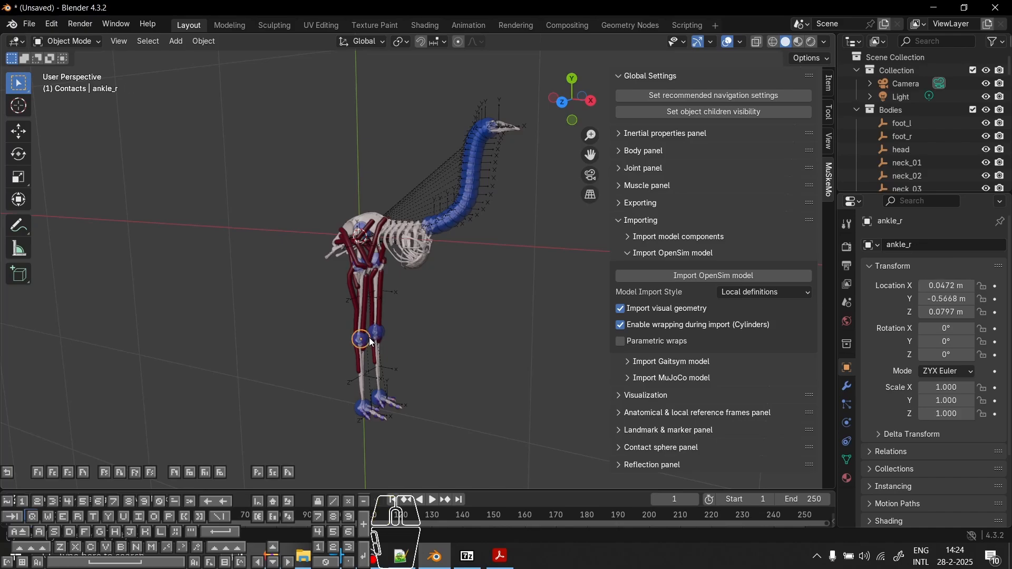
{"action": "middle_click_drag", "start_coordinate": [416, 341], "coordinate": [140, 94]}
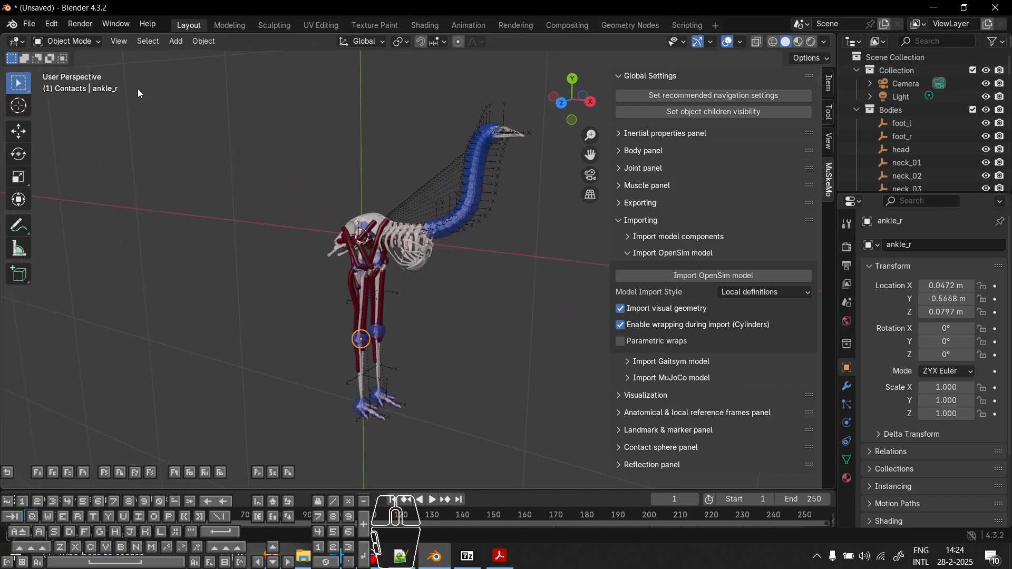
Check the orbit method and related options in the navigation preferences, then close the preferences.
{"action": "left_click", "coordinate": [23, 25]}
{"action": "left_click", "coordinate": [29, 24]}
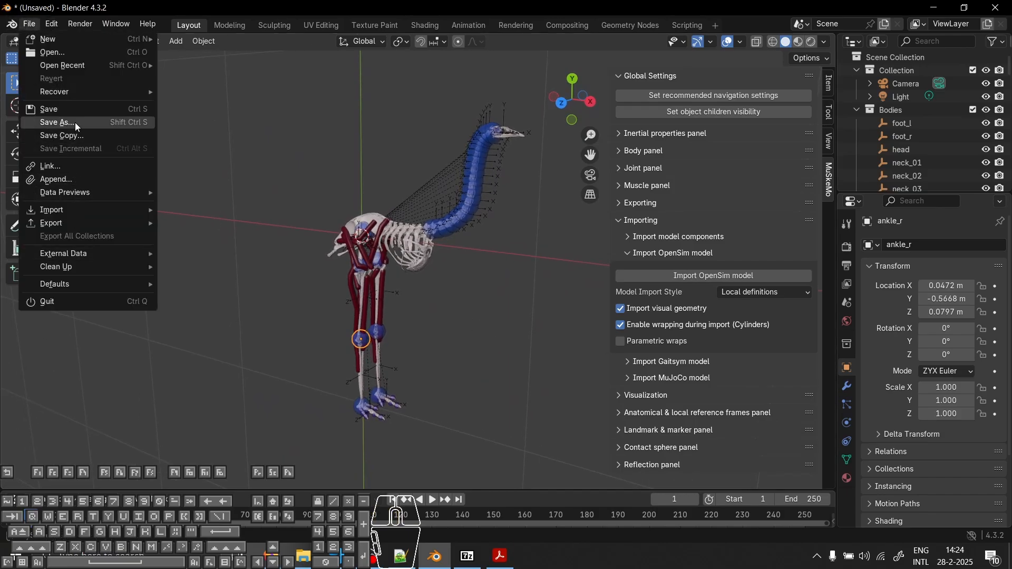
{"action": "mouse_move", "coordinate": [57, 21]}
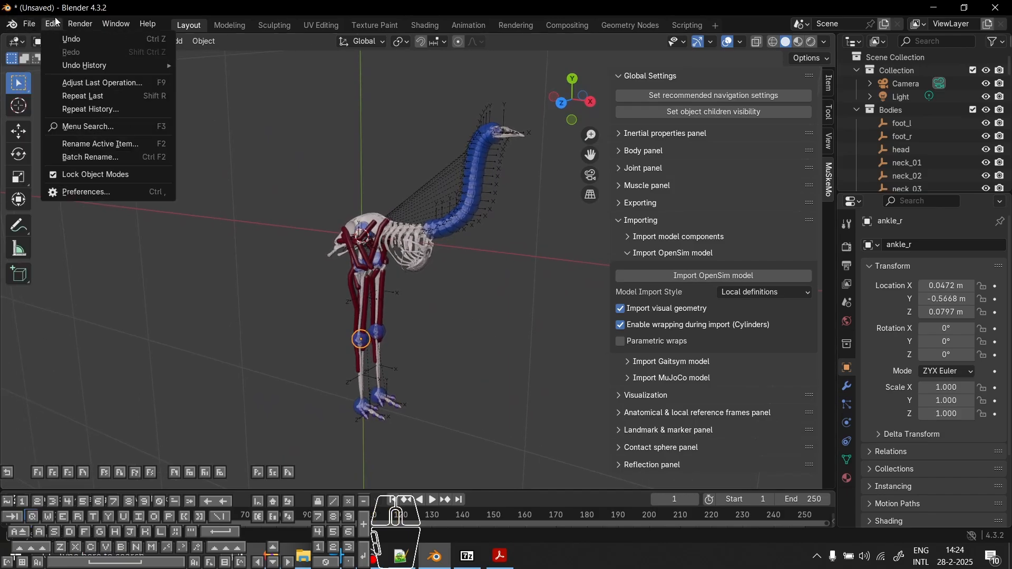
{"action": "left_click", "coordinate": [85, 192]}
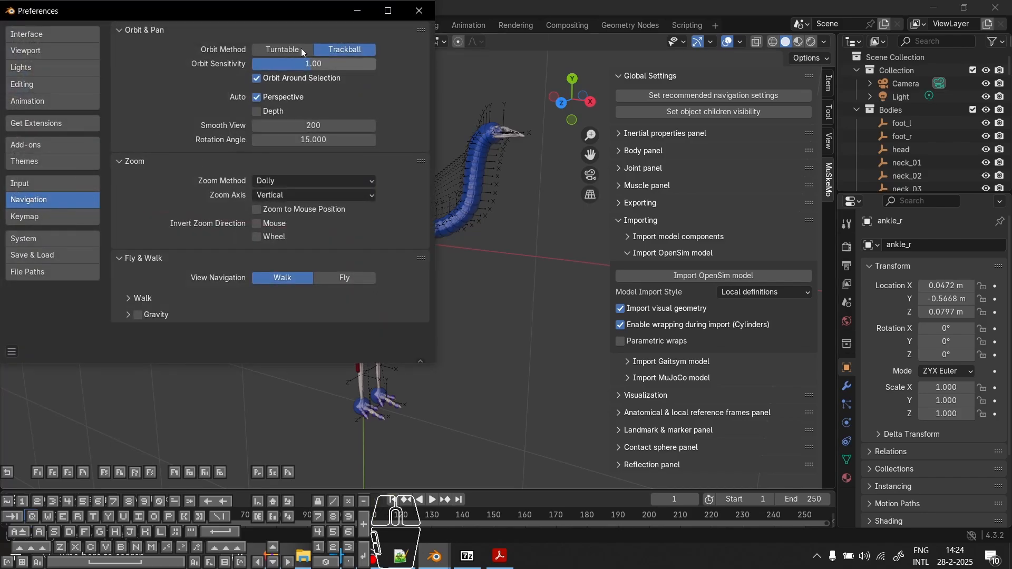
{"action": "left_click", "coordinate": [417, 11]}
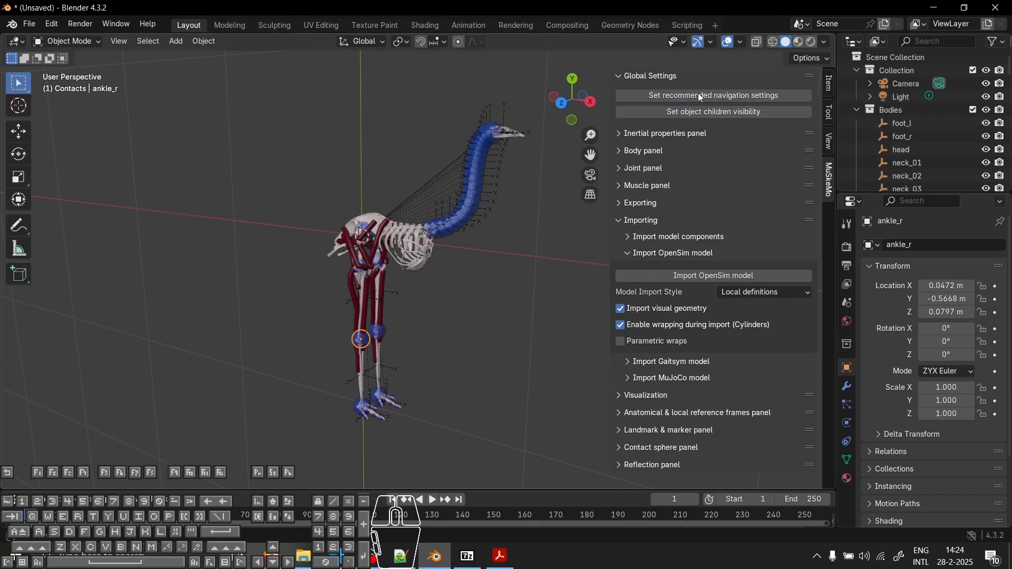
Examine the whole emu model from several angles and distances around the selected ankle joint.
{"action": "middle_click_drag", "start_coordinate": [438, 298], "coordinate": [572, 257]}
{"action": "scroll", "coordinate": [372, 283], "scroll_direction": "up", "scroll_amount": 5}
{"action": "scroll", "coordinate": [372, 282], "scroll_direction": "down", "scroll_amount": 5}
{"action": "scroll", "coordinate": [372, 282], "scroll_direction": "up", "scroll_amount": 4}
{"action": "scroll", "coordinate": [372, 282], "scroll_direction": "down", "scroll_amount": 4}
{"action": "scroll", "coordinate": [372, 280], "scroll_direction": "up", "scroll_amount": 1}
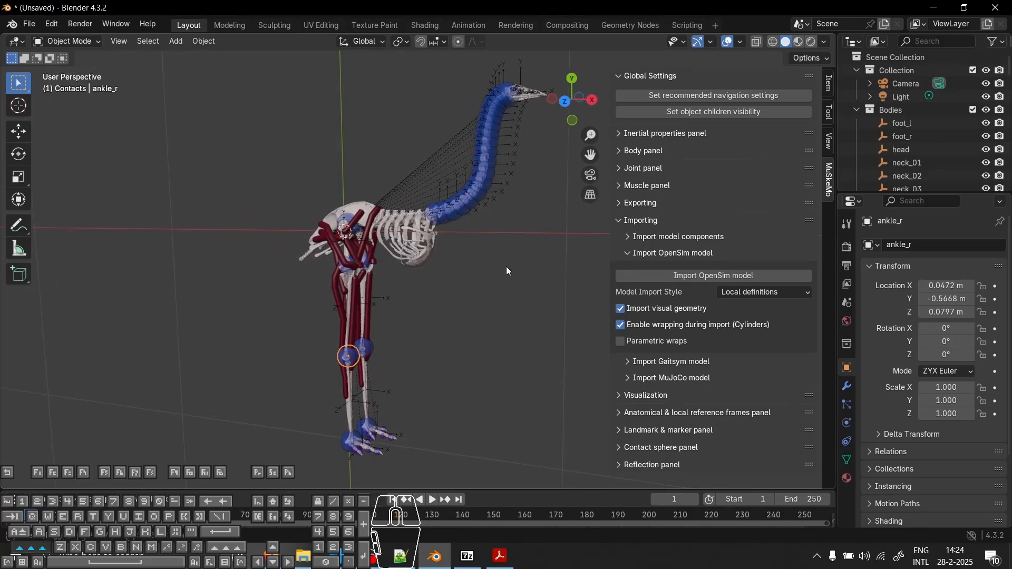
{"action": "middle_click_drag", "start_coordinate": [506, 271], "coordinate": [450, 321]}
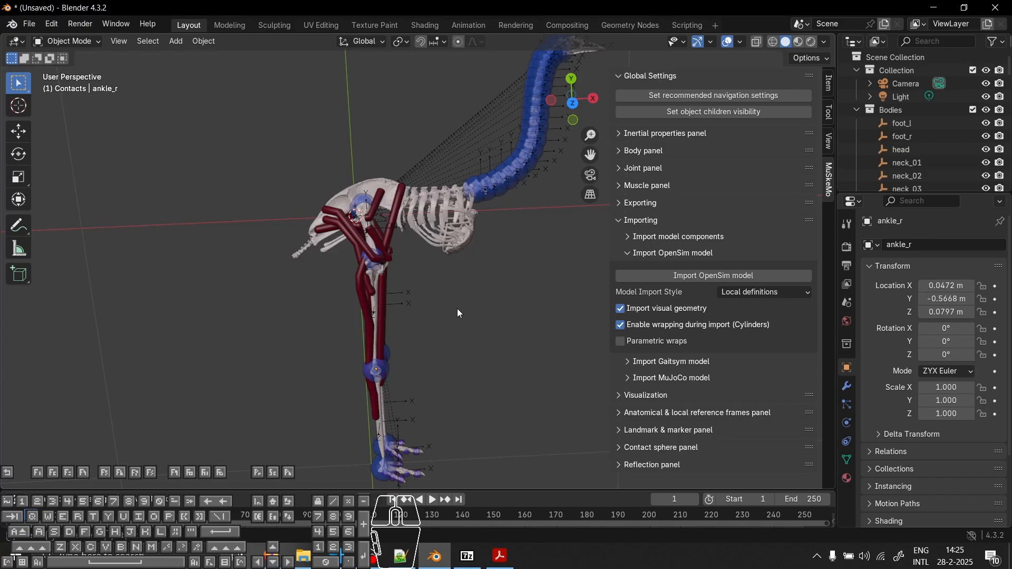
{"action": "scroll", "coordinate": [460, 313], "scroll_direction": "down", "scroll_amount": 4}
{"action": "scroll", "coordinate": [460, 315], "scroll_direction": "up", "scroll_amount": 4}
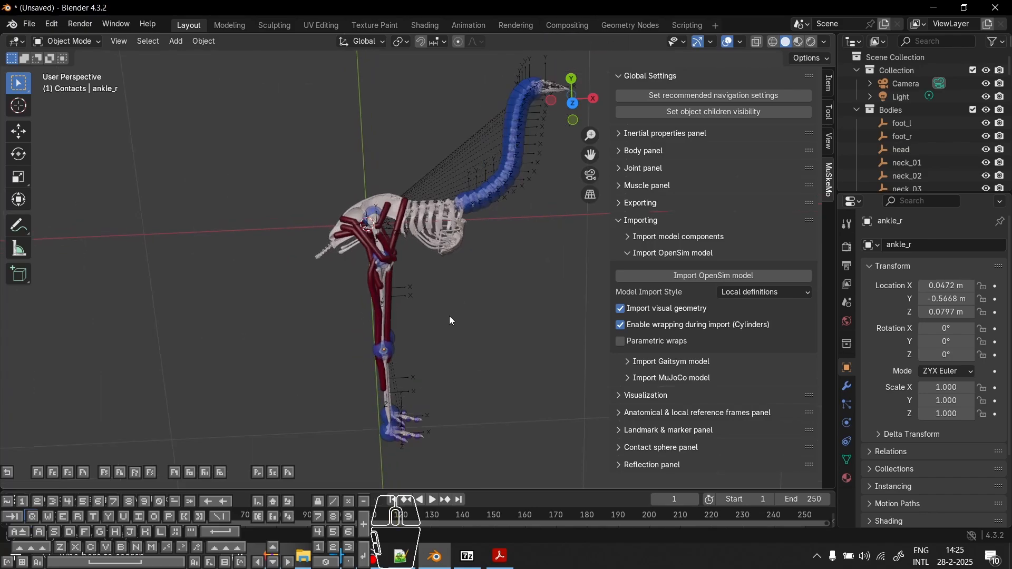
Move the pelvis and rib cage mesh freely up and behind the legs, to about X -0.434, Y 0.332, Z -0.072 m.
{"action": "left_click", "coordinate": [375, 199]}
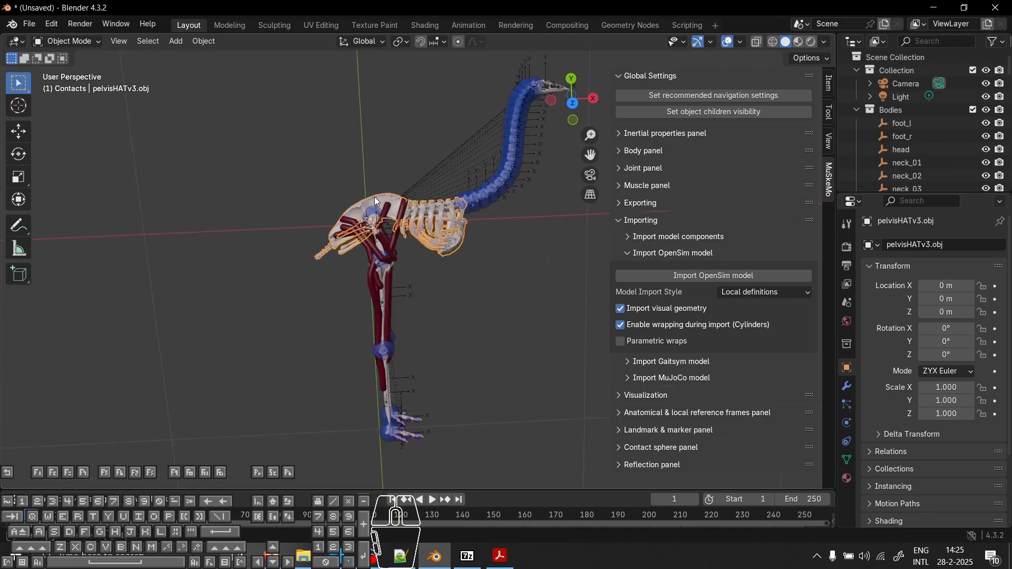
{"action": "key", "text": "g"}
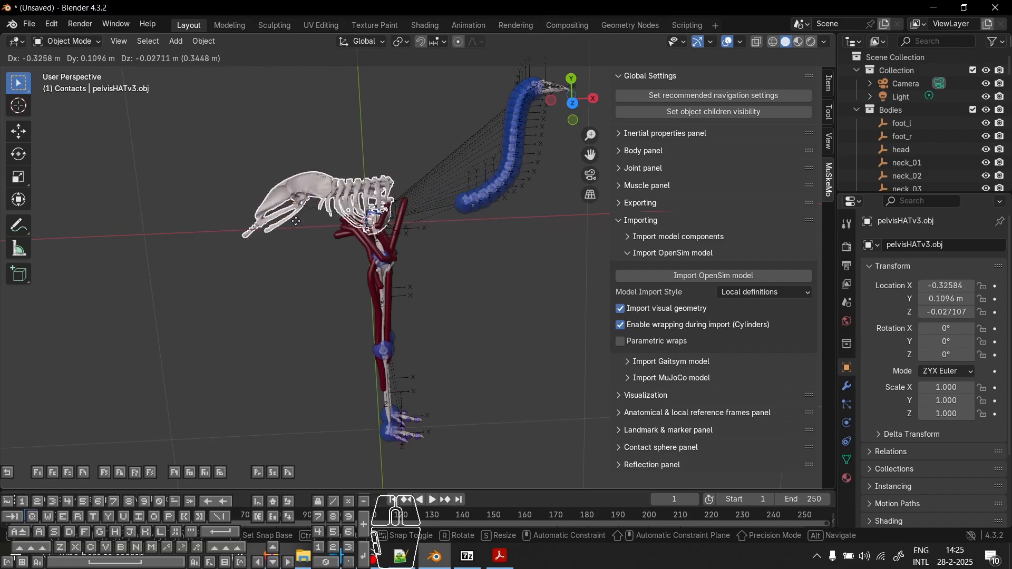
{"action": "left_click", "coordinate": [280, 125]}
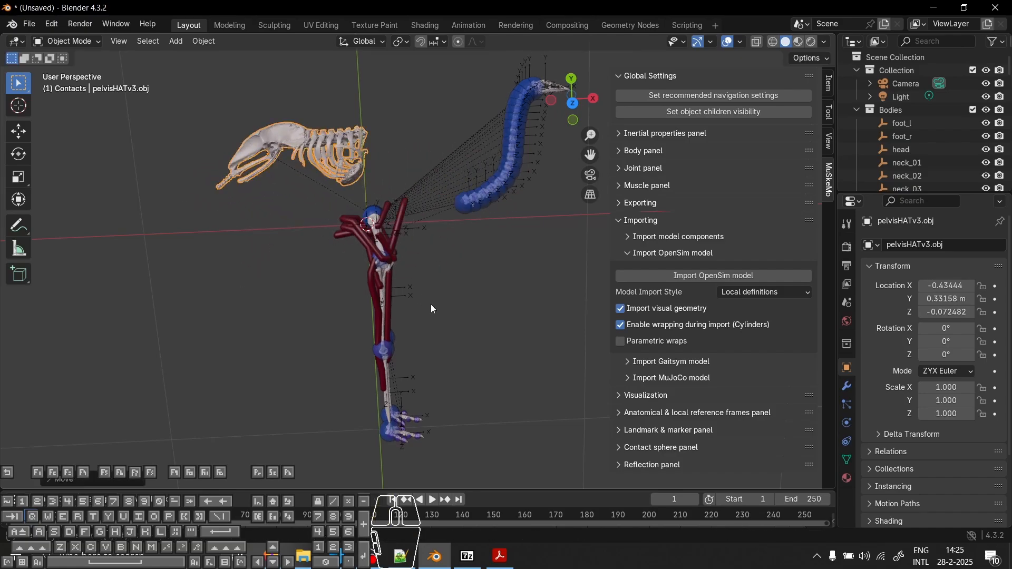
{"action": "middle_click_drag", "start_coordinate": [432, 289], "coordinate": [343, 358]}
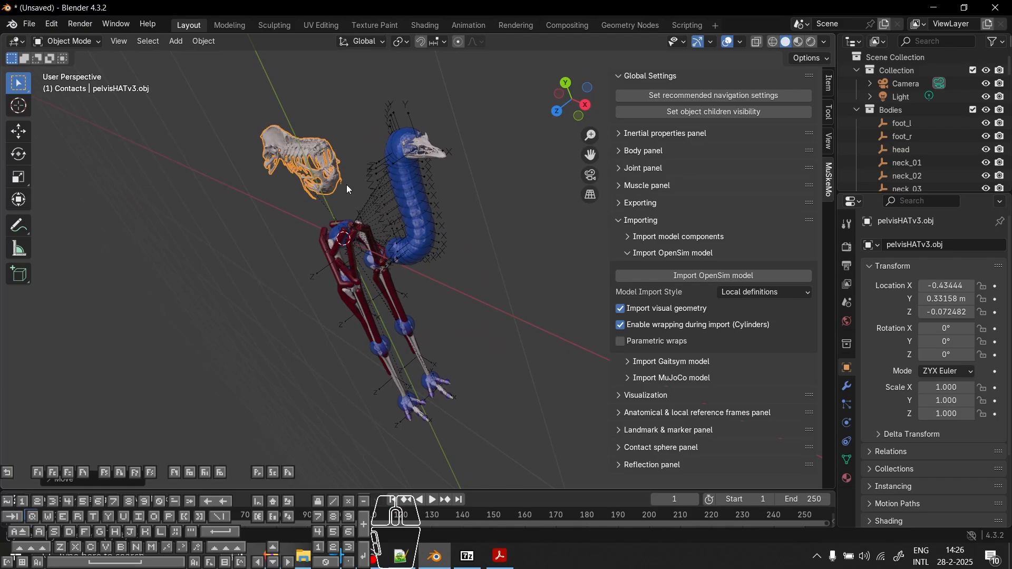
{"action": "middle_click_drag", "start_coordinate": [347, 184], "coordinate": [453, 174]}
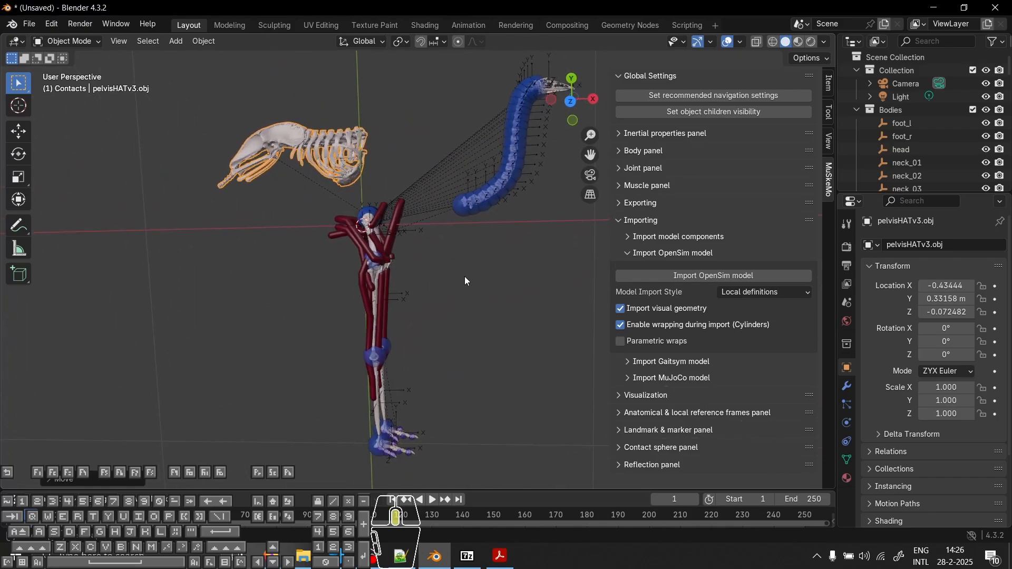
Clear the location of the pelvis mesh to return it to the origin.
{"action": "middle_click_drag", "start_coordinate": [465, 280], "coordinate": [251, 260]}
{"action": "middle_click_drag", "start_coordinate": [304, 206], "coordinate": [354, 429]}
{"action": "key", "text": "alt+g"}
{"action": "middle_click_drag", "start_coordinate": [287, 410], "coordinate": [379, 439]}
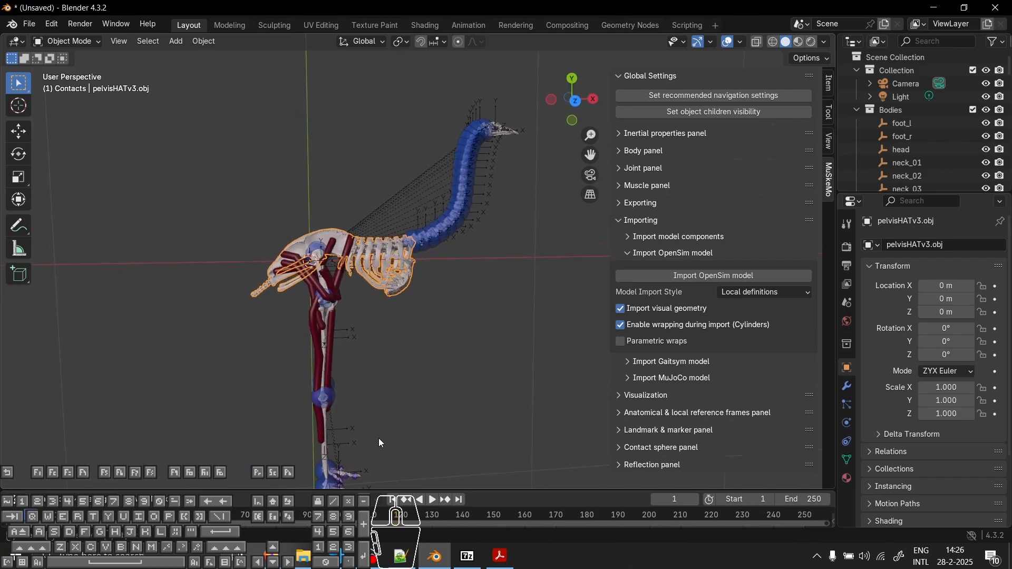
Try moving the pelvis mesh backwards along its local X axis, then cancel the move.
{"action": "middle_click_drag", "start_coordinate": [431, 317], "coordinate": [410, 315]}
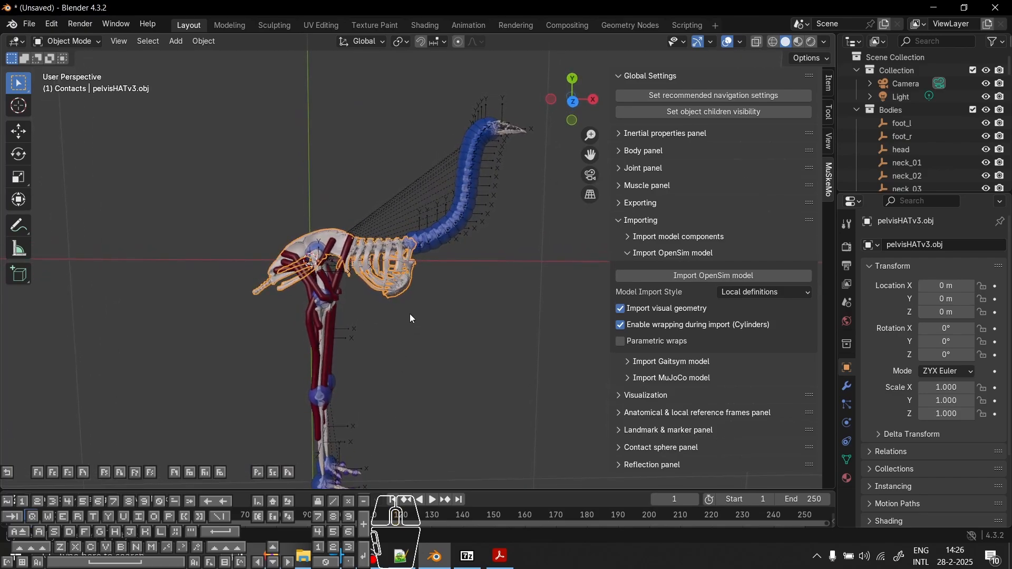
{"action": "key", "text": "g"}
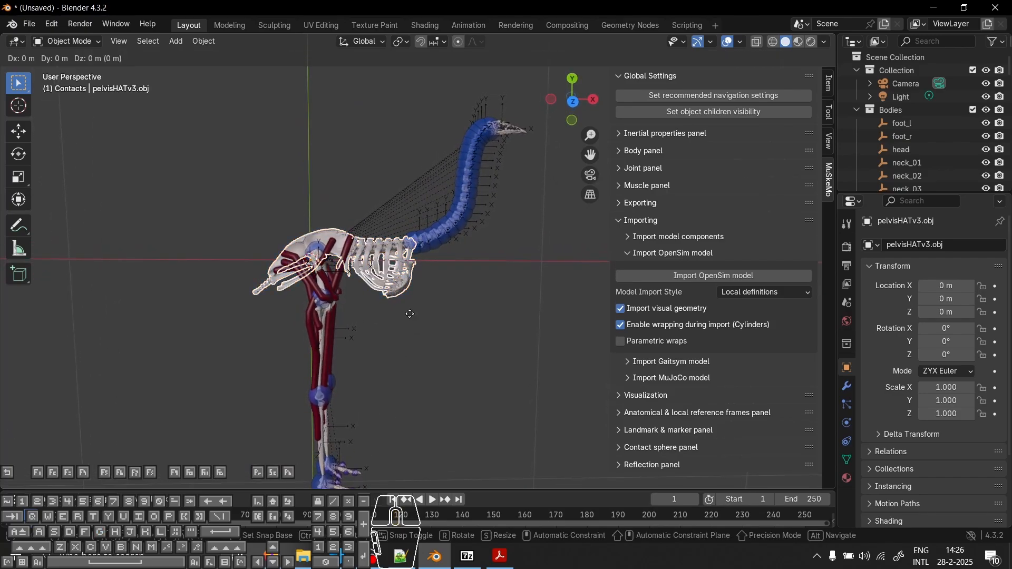
{"action": "key", "text": "x"}
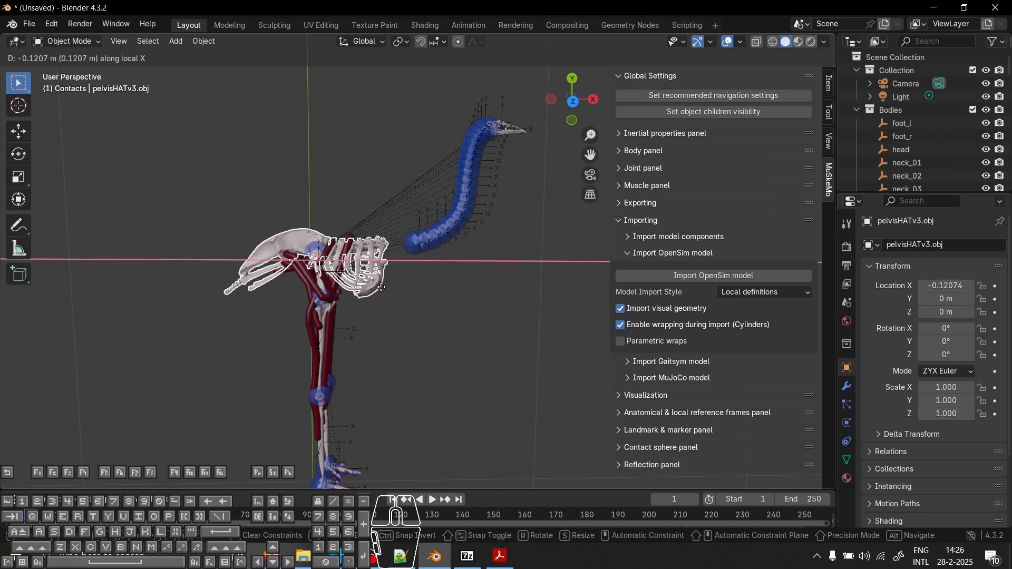
{"action": "key", "text": "Escape"}
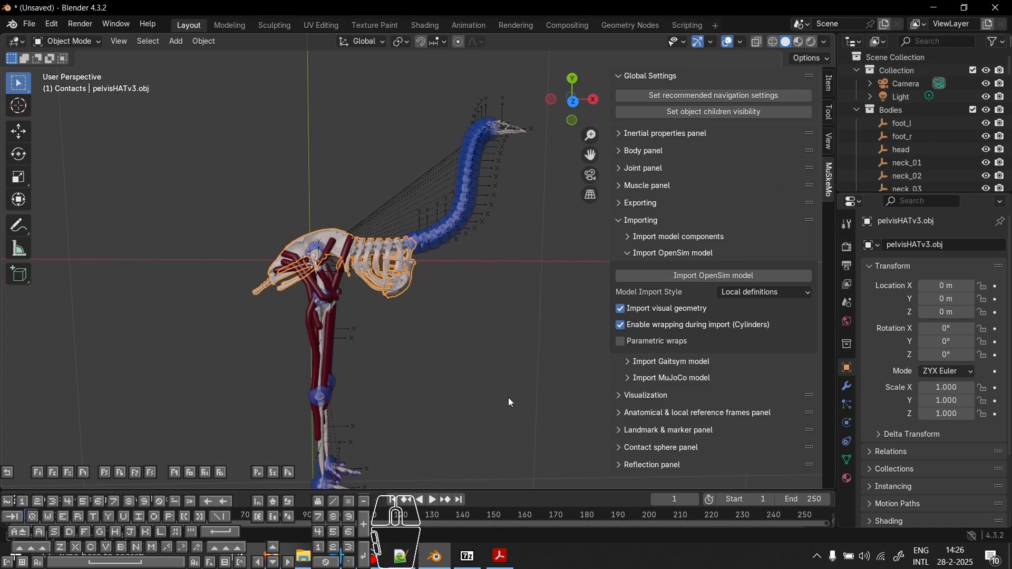
Rotate the pelvis mesh about 42° around the global Z axis.
{"action": "key", "text": "r"}
{"action": "key", "text": "z"}
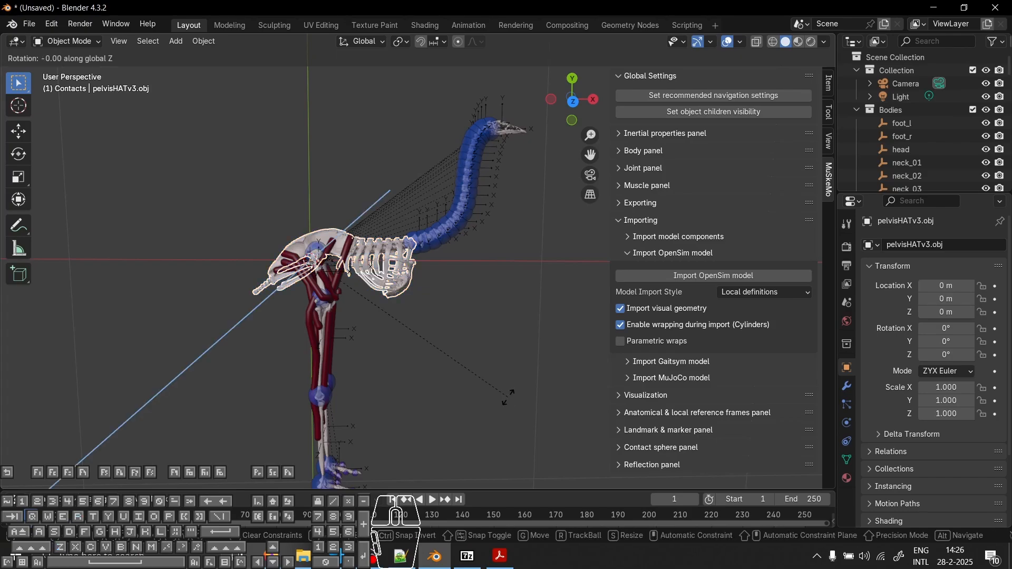
{"action": "left_click", "coordinate": [491, 236]}
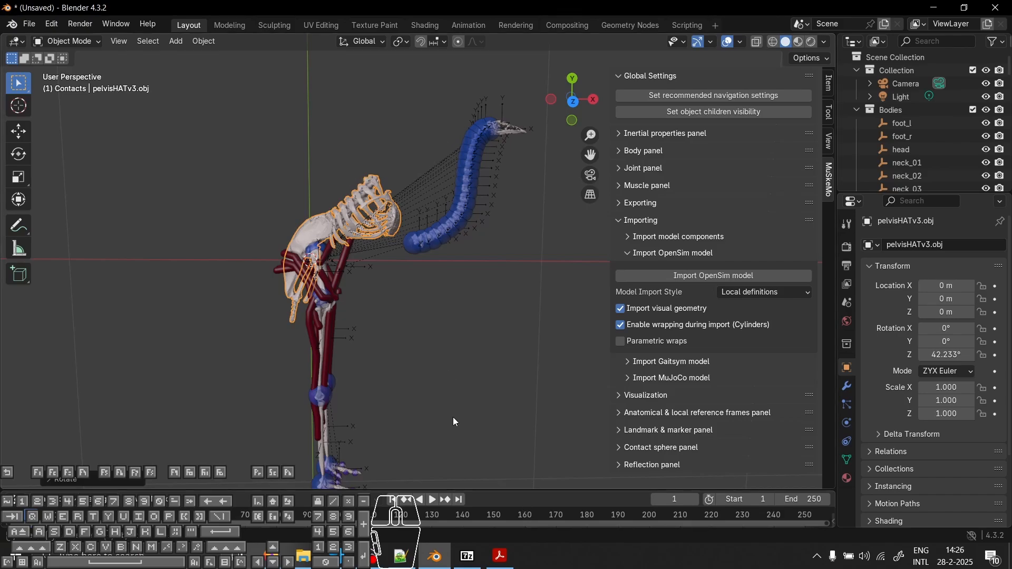
Try moving the rotated pelvis mesh along the global X axis and along its local X axis, then cancel.
{"action": "key", "text": "g"}
{"action": "key", "text": "x"}
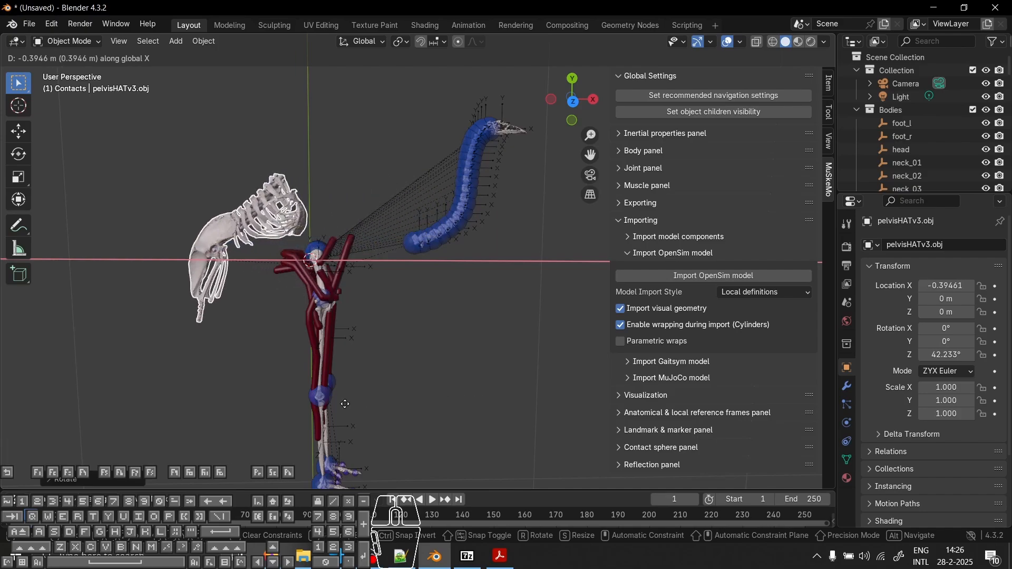
{"action": "key", "text": "x"}
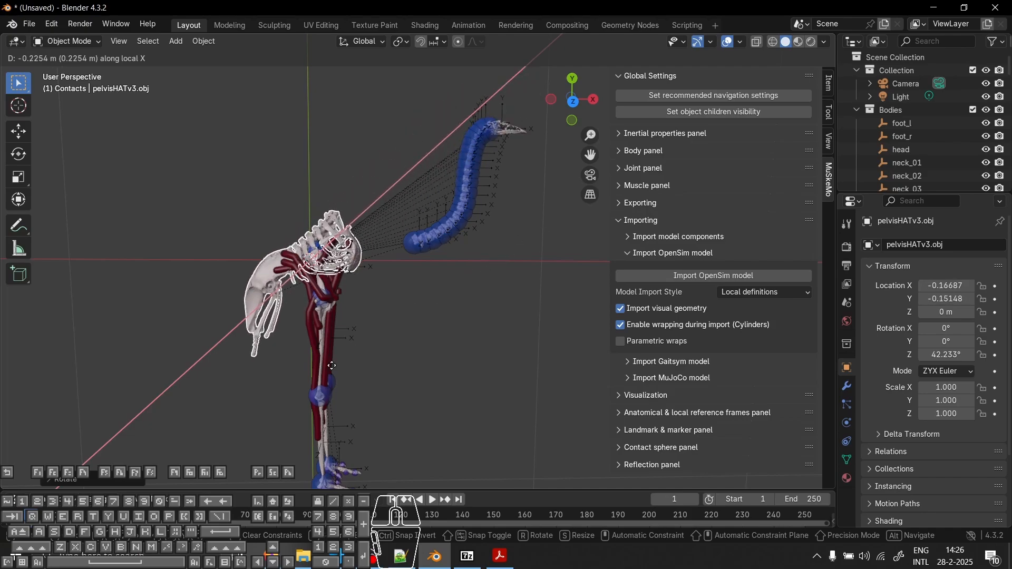
{"action": "key", "text": "Escape"}
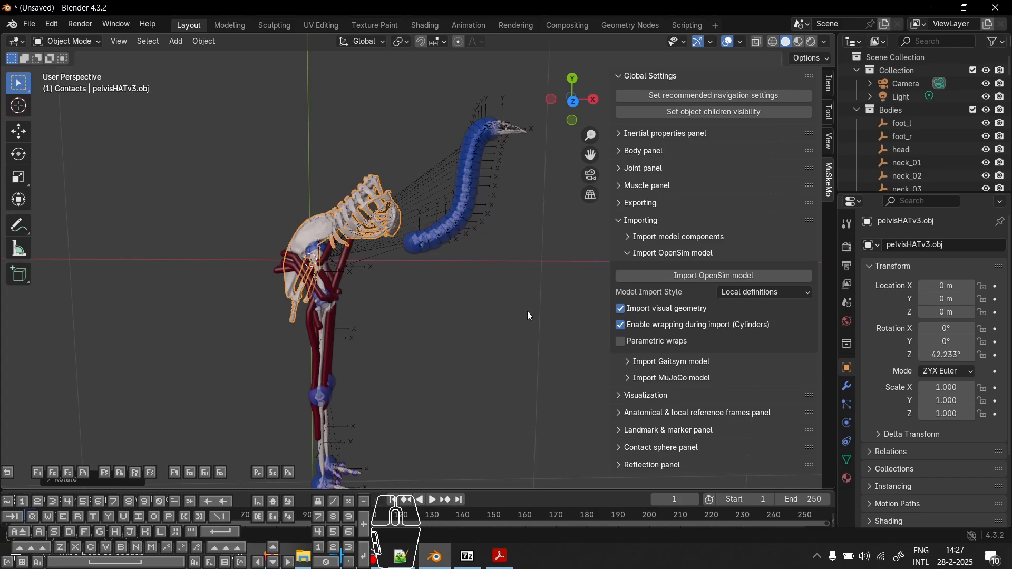
Undo the rotation of the pelvis mesh.
{"action": "middle_click_drag", "start_coordinate": [475, 279], "coordinate": [443, 267]}
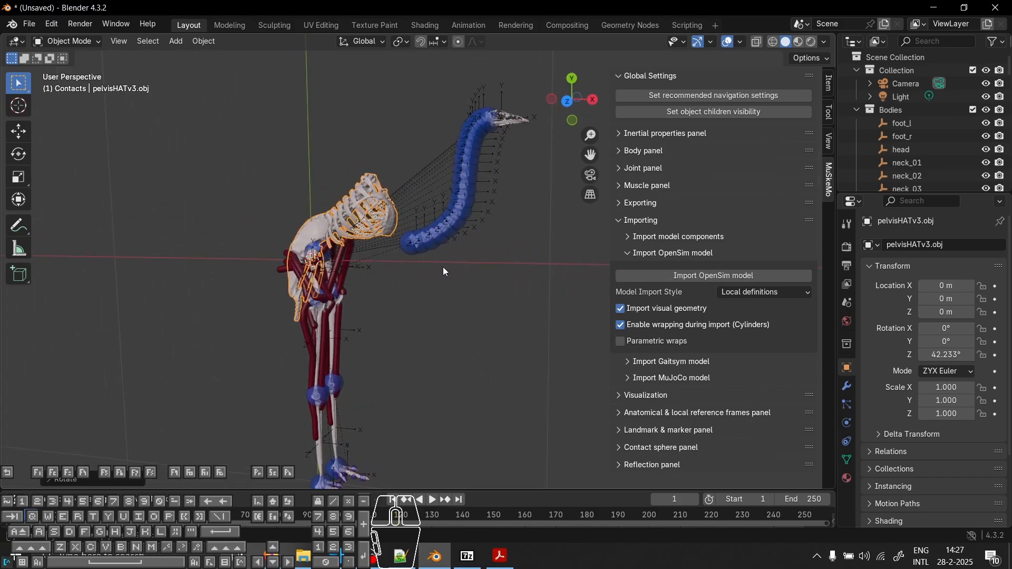
{"action": "key", "text": "ctrl+z"}
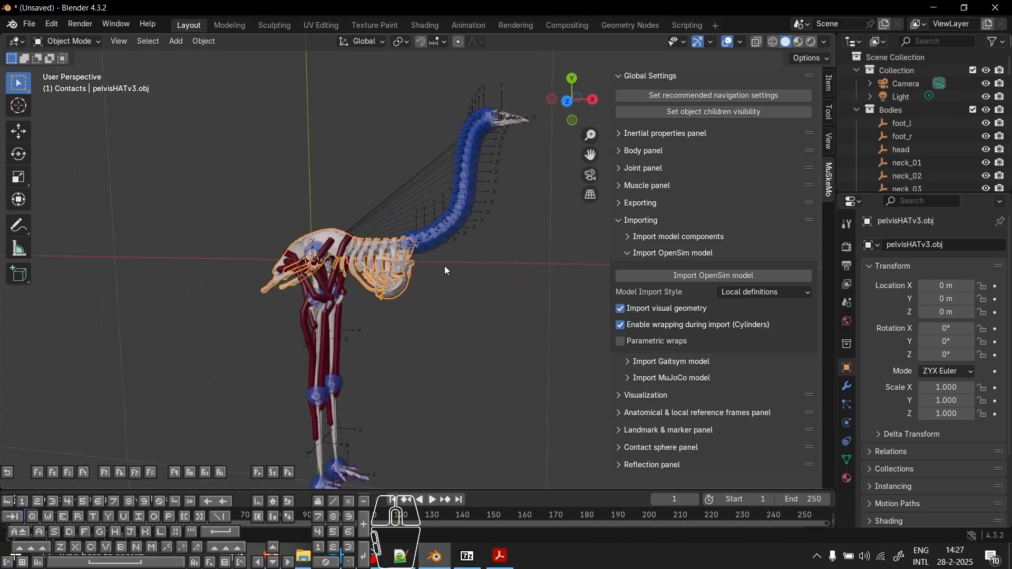
{"action": "mouse_move", "coordinate": [381, 340]}
{"action": "middle_mouse_down"}
{"action": "mouse_move", "coordinate": [413, 322]}
{"action": "mouse_move", "coordinate": [366, 344]}
{"action": "middle_mouse_up"}
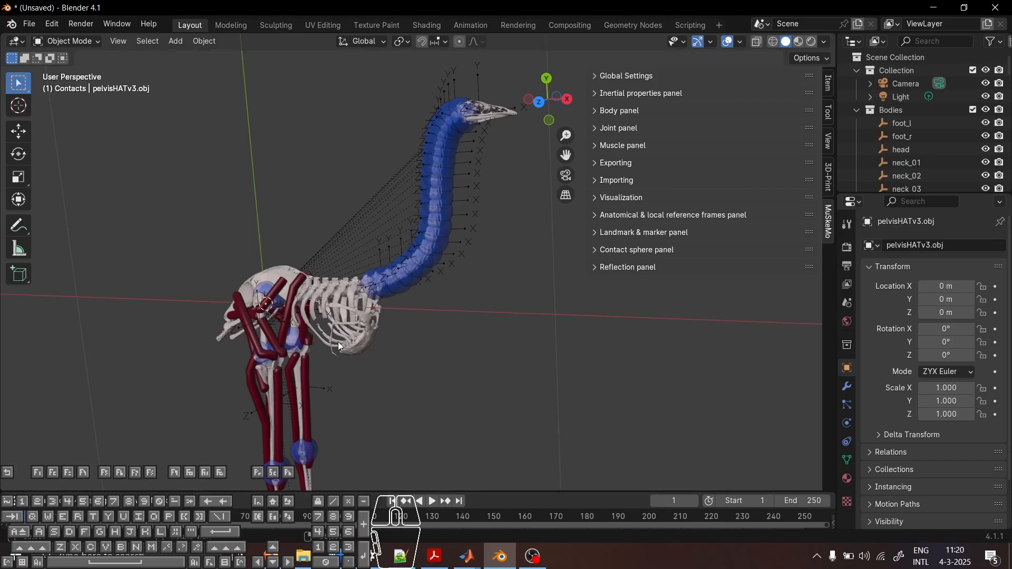
Select the pelvis mesh and enable the Move object gizmo in the viewport gizmo settings.
{"action": "left_click", "coordinate": [346, 302]}
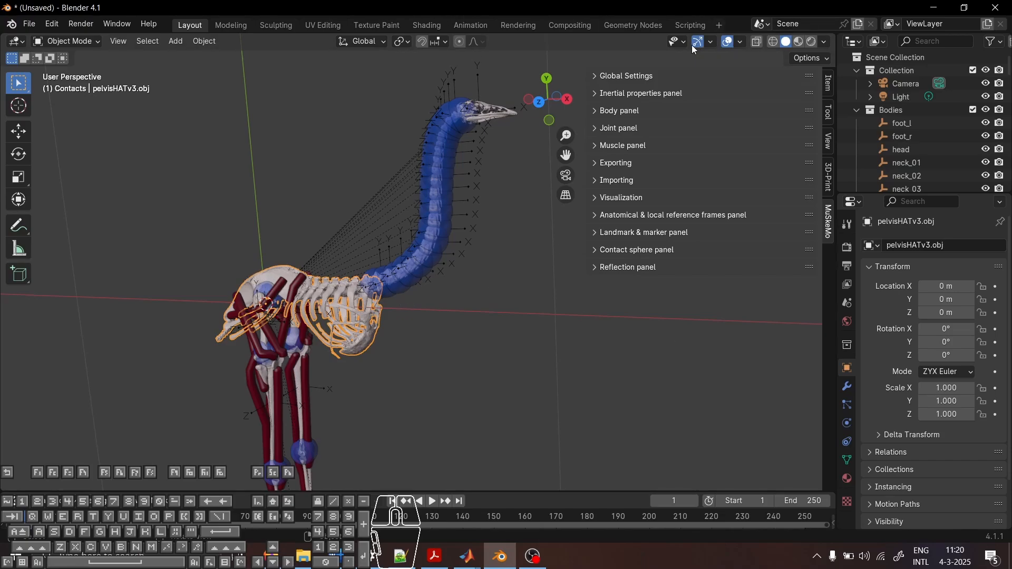
{"action": "left_click", "coordinate": [712, 44]}
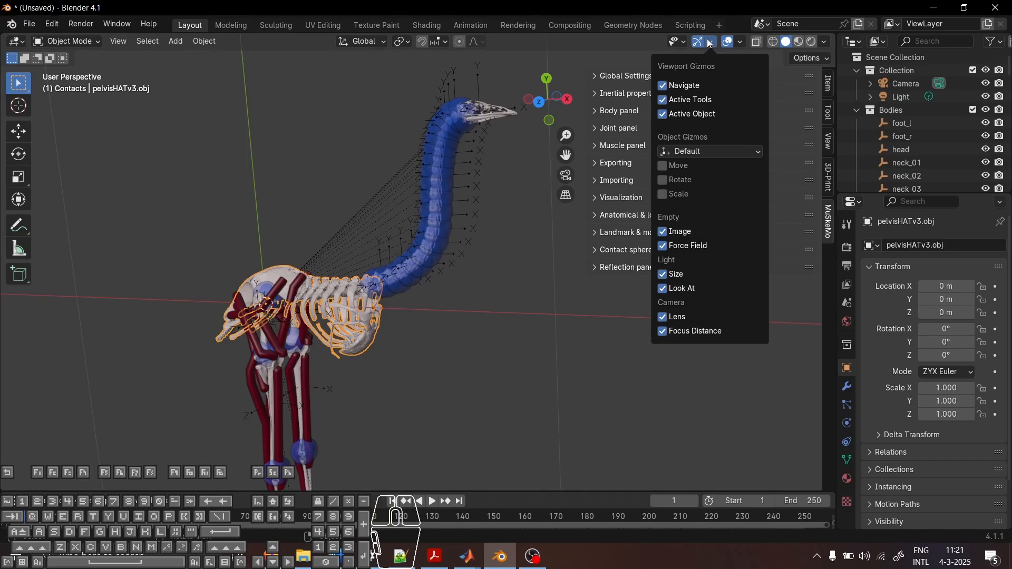
{"action": "left_click", "coordinate": [737, 42]}
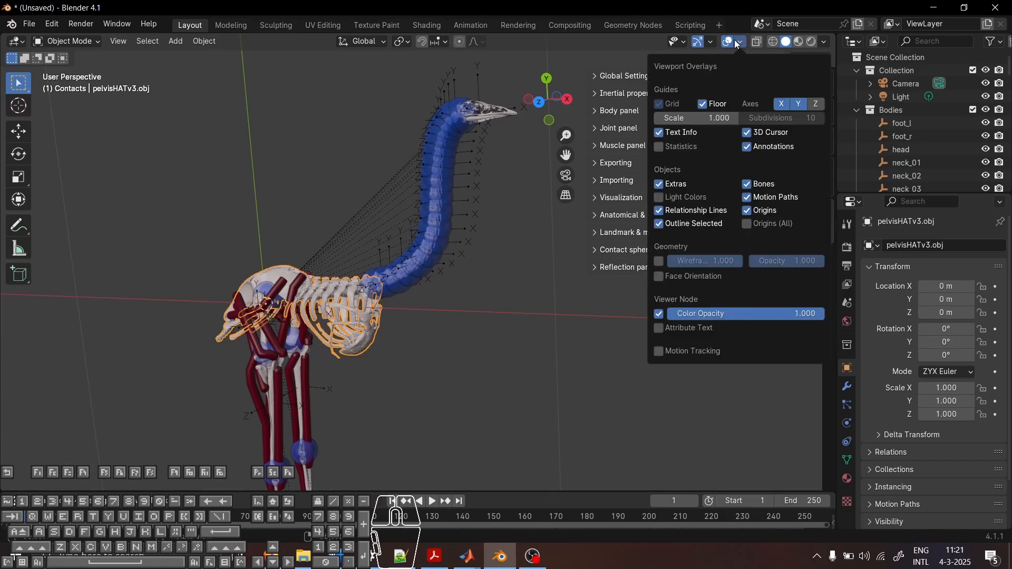
{"action": "mouse_move", "coordinate": [710, 42]}
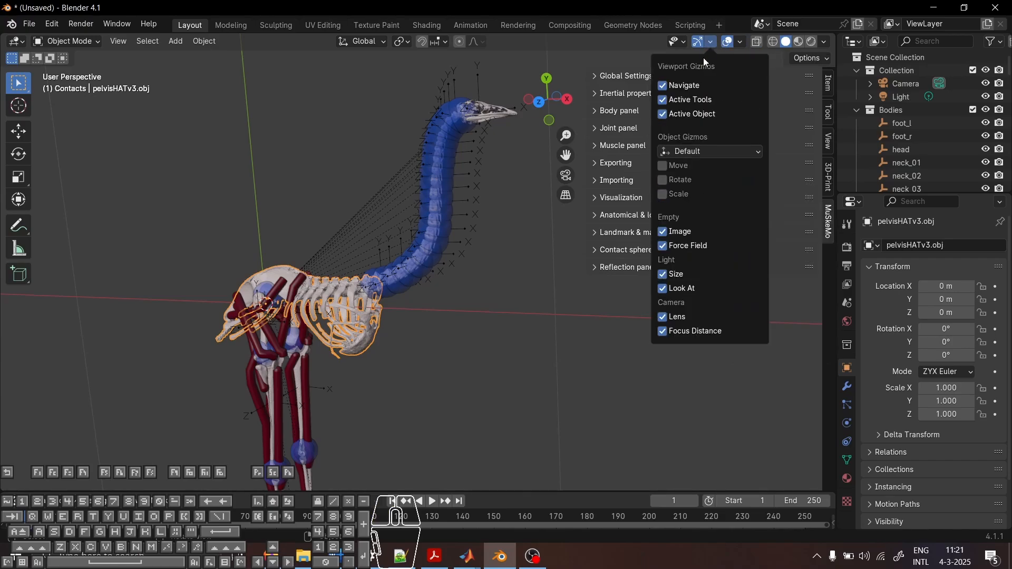
{"action": "left_click", "coordinate": [673, 166]}
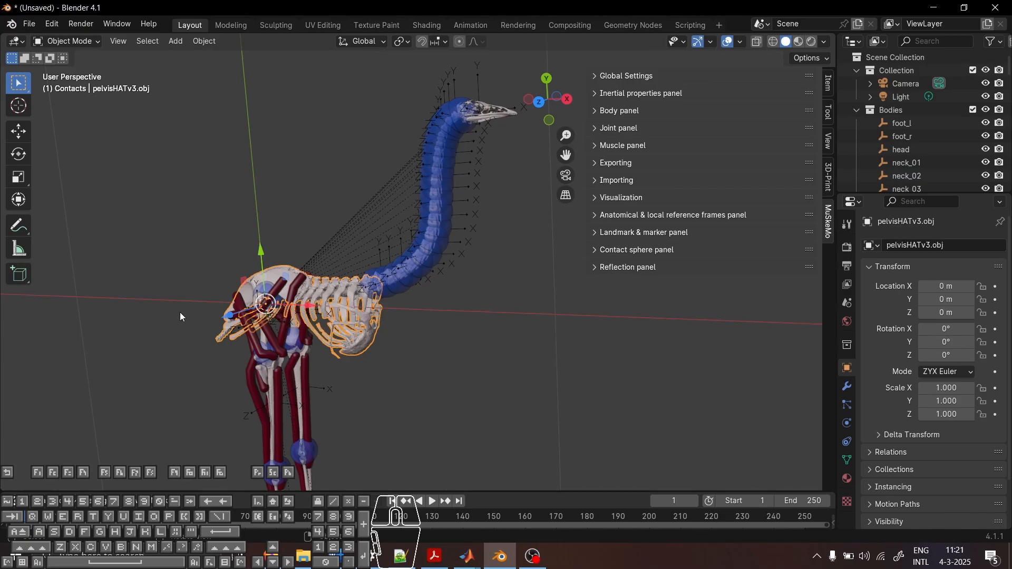
Select the neck_12 joint and the pelvis mesh in turn to view their move gizmos.
{"action": "left_click", "coordinate": [538, 371]}
{"action": "left_click", "coordinate": [439, 239]}
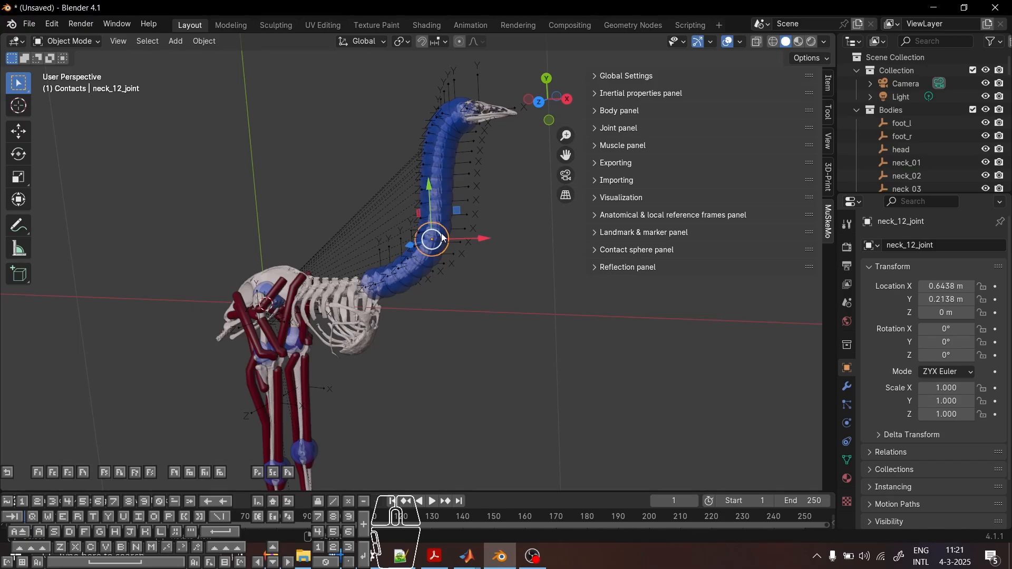
{"action": "left_click", "coordinate": [240, 268]}
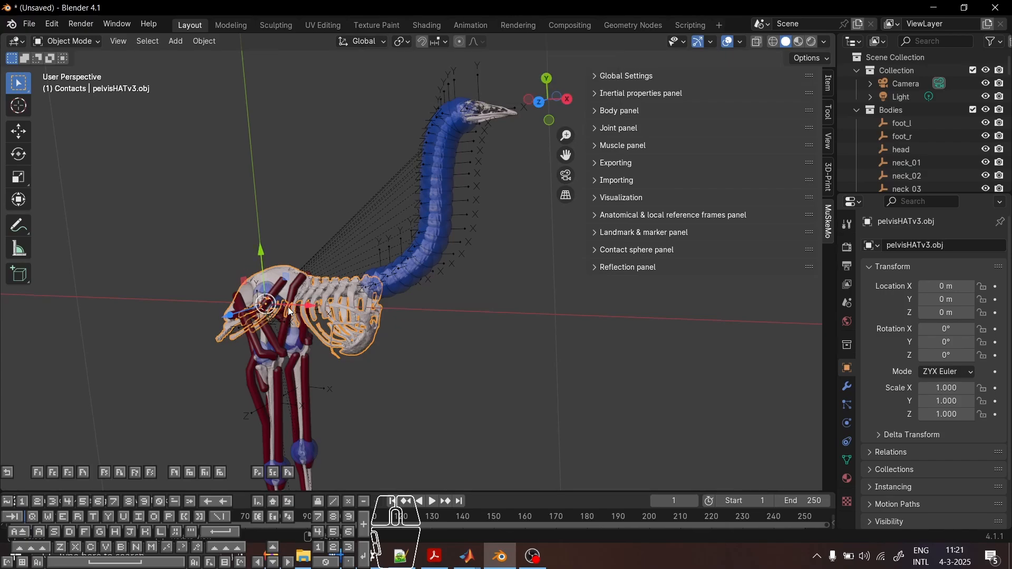
Set the transform orientation to Local and rotate the pelvis mesh about 20.6° around its Z axis.
{"action": "left_click", "coordinate": [369, 41]}
{"action": "left_click", "coordinate": [340, 96]}
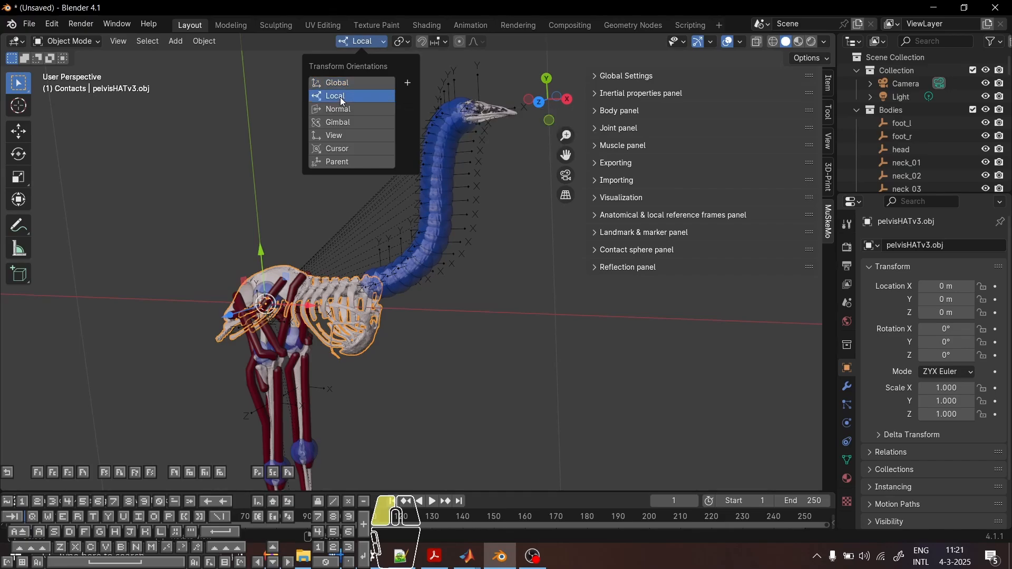
{"action": "key", "text": "r"}
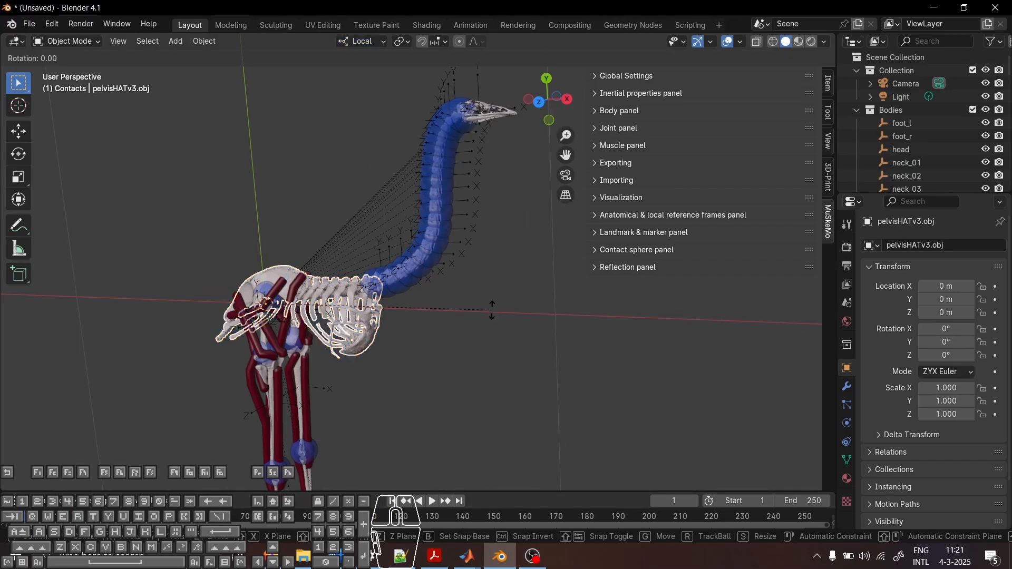
{"action": "key", "text": "z"}
{"action": "left_click", "coordinate": [508, 305]}
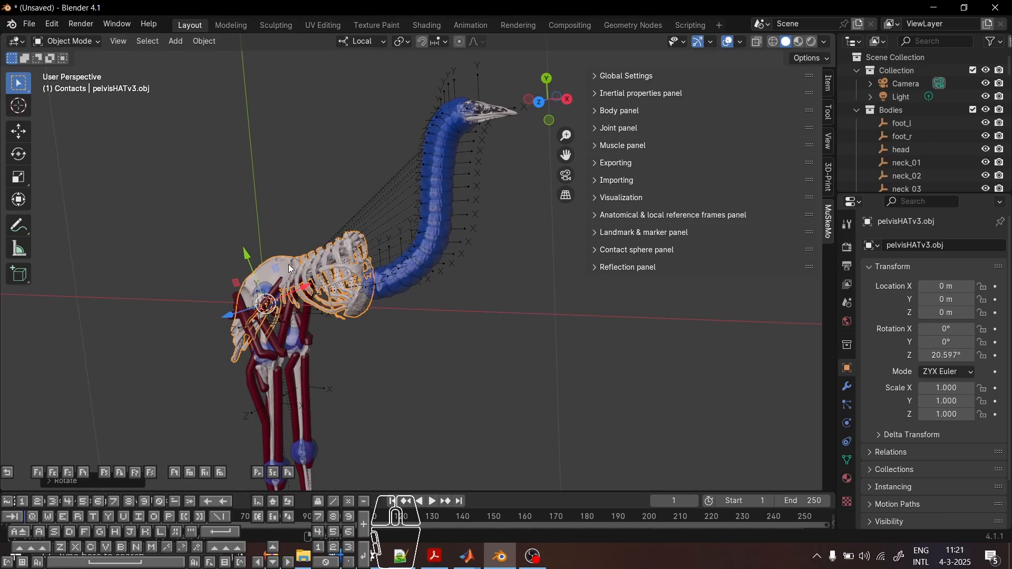
Use the move gizmo to shift the pelvis mesh along local X to about X 0.34 m, Y 0.13 m, and then along local Y.
{"action": "middle_click_drag", "start_coordinate": [289, 264], "coordinate": [418, 354]}
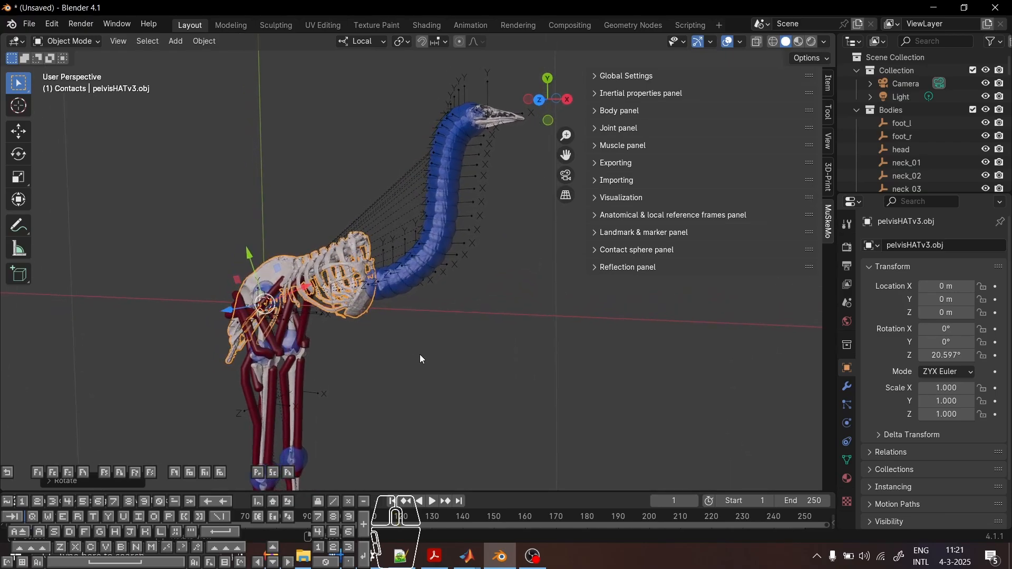
{"action": "left_click", "coordinate": [422, 359]}
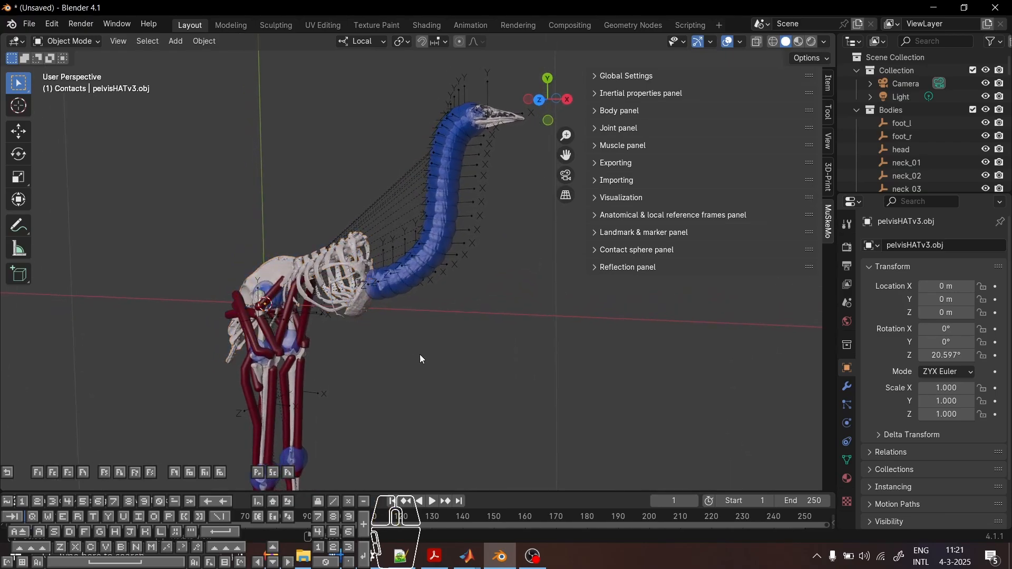
{"action": "left_click", "coordinate": [293, 266]}
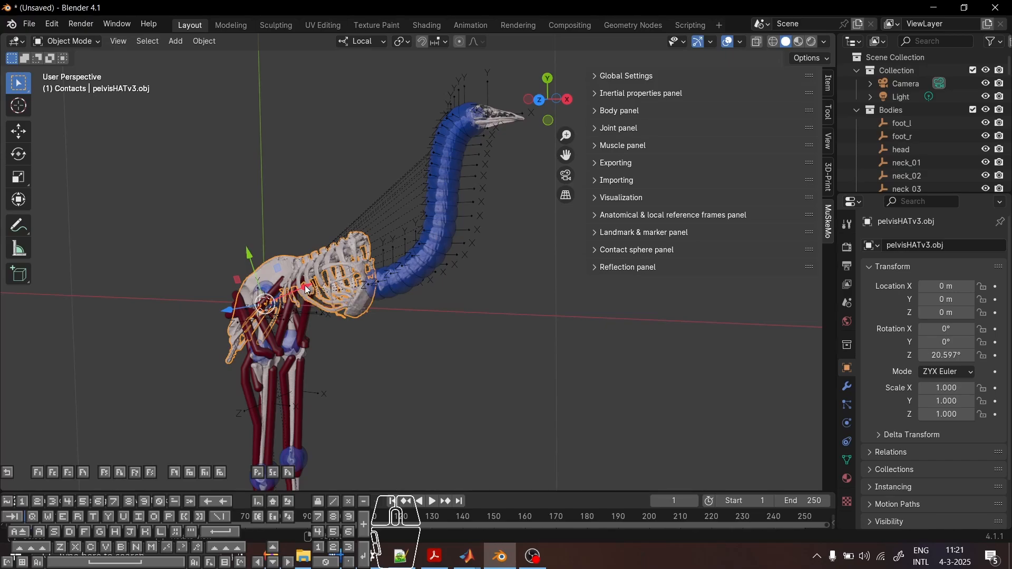
{"action": "left_click_drag", "start_coordinate": [311, 293], "coordinate": [385, 239]}
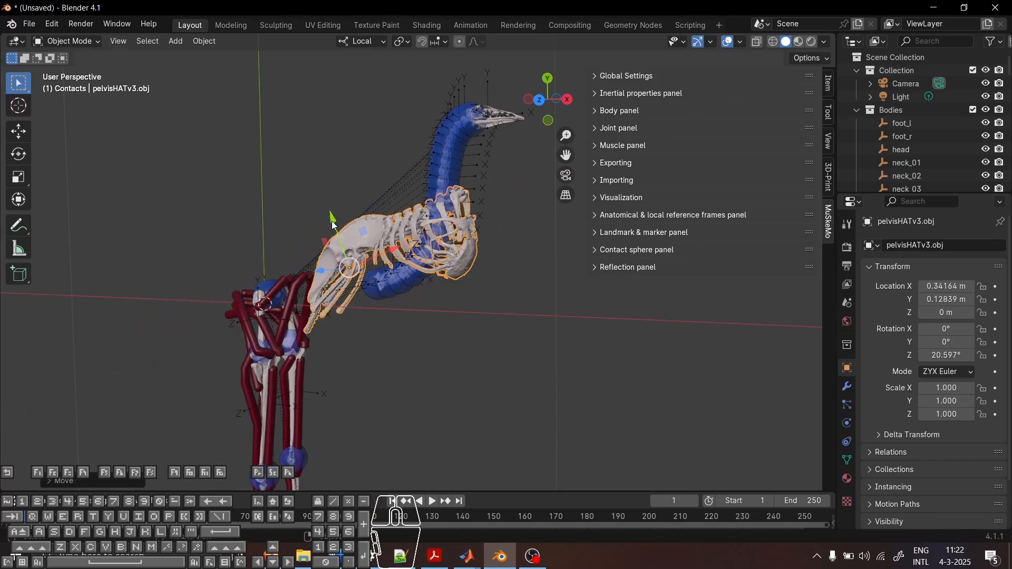
{"action": "mouse_move", "coordinate": [332, 220]}
{"action": "left_mouse_down"}
{"action": "mouse_move", "coordinate": [296, 148]}
{"action": "mouse_move", "coordinate": [376, 319]}
{"action": "mouse_move", "coordinate": [337, 195]}
{"action": "mouse_move", "coordinate": [347, 232]}
{"action": "left_mouse_up"}
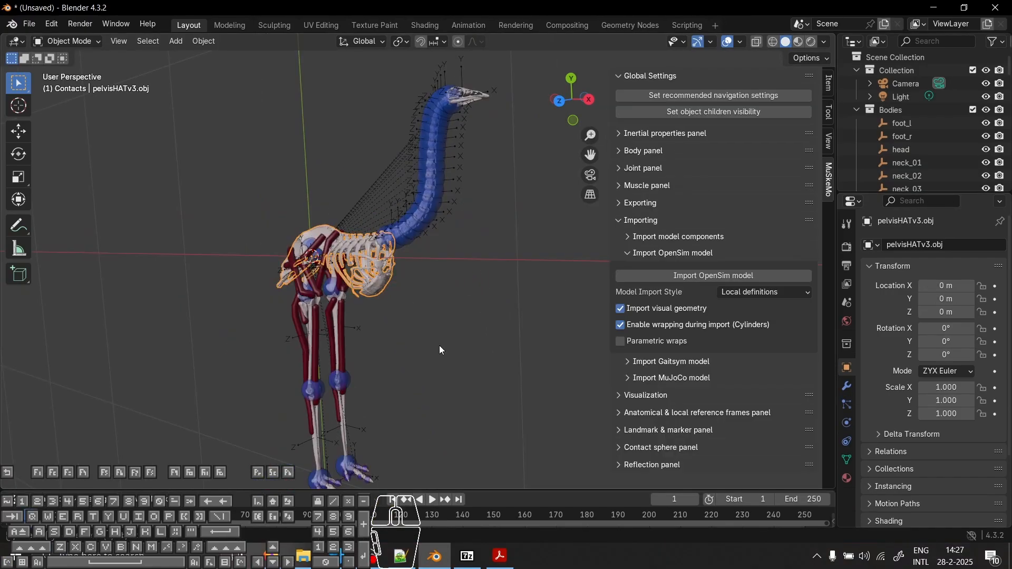
Try moving the pelvis mesh freely, then cancel the move.
{"action": "key", "text": "KP_7"}
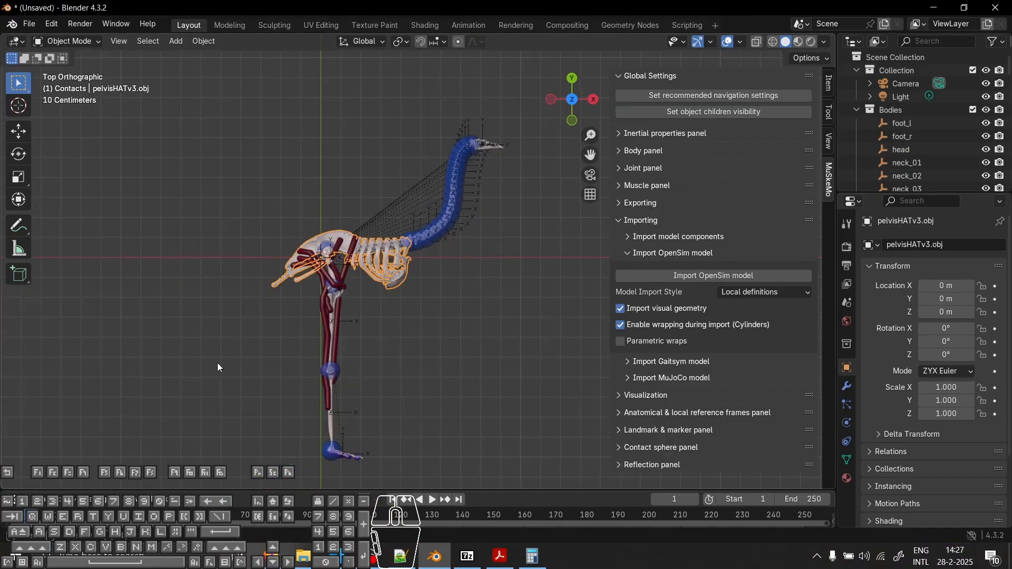
{"action": "middle_click_drag", "start_coordinate": [223, 360], "coordinate": [410, 345]}
{"action": "middle_click_drag", "start_coordinate": [303, 346], "coordinate": [374, 225]}
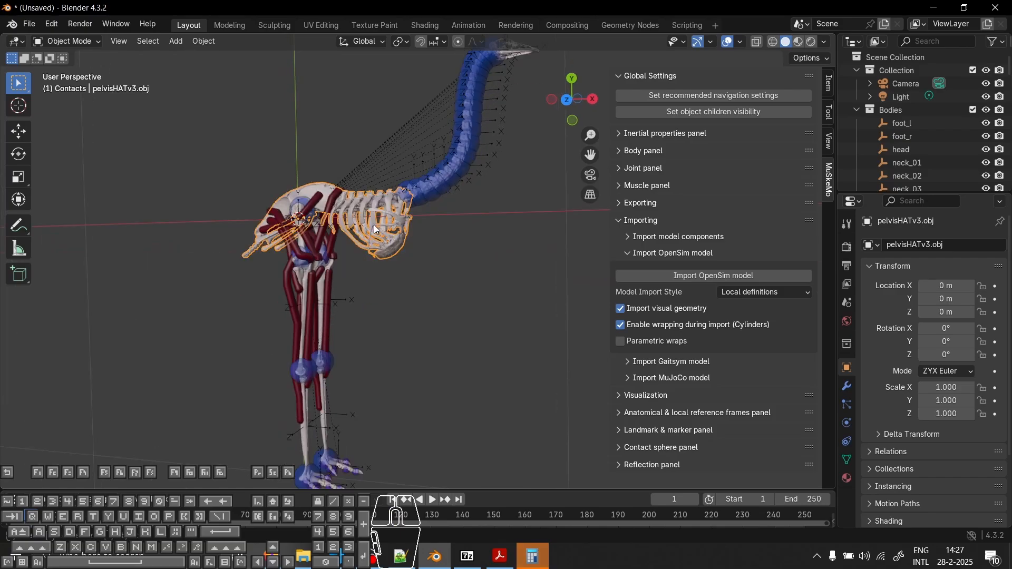
{"action": "key", "text": "g"}
{"action": "right_click", "coordinate": [362, 262]}
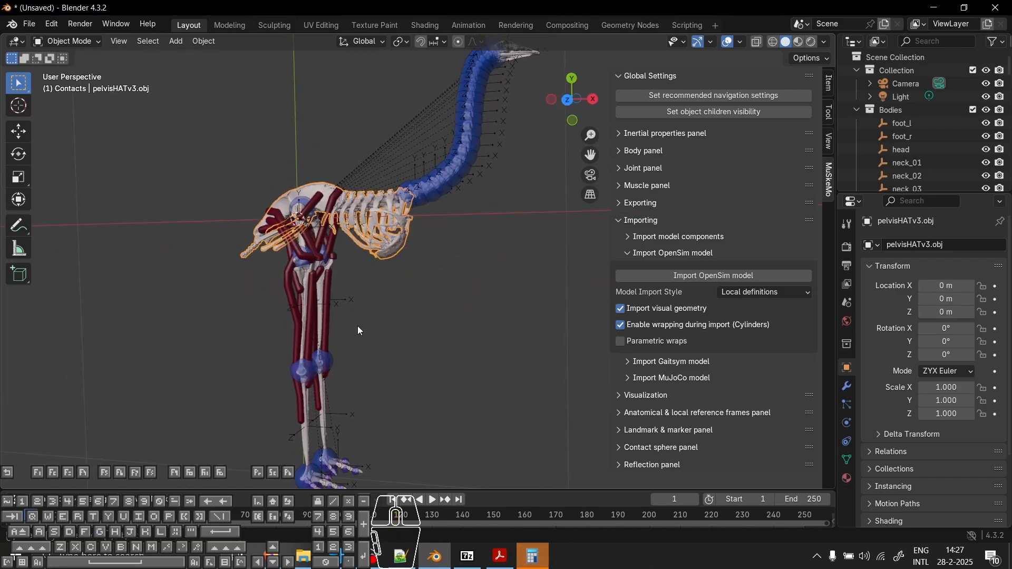
Try moving the right shank body (shank_r) about 0.18 m forward, then cancel the move.
{"action": "middle_click_drag", "start_coordinate": [347, 282], "coordinate": [339, 320]}
{"action": "left_click", "coordinate": [335, 306]}
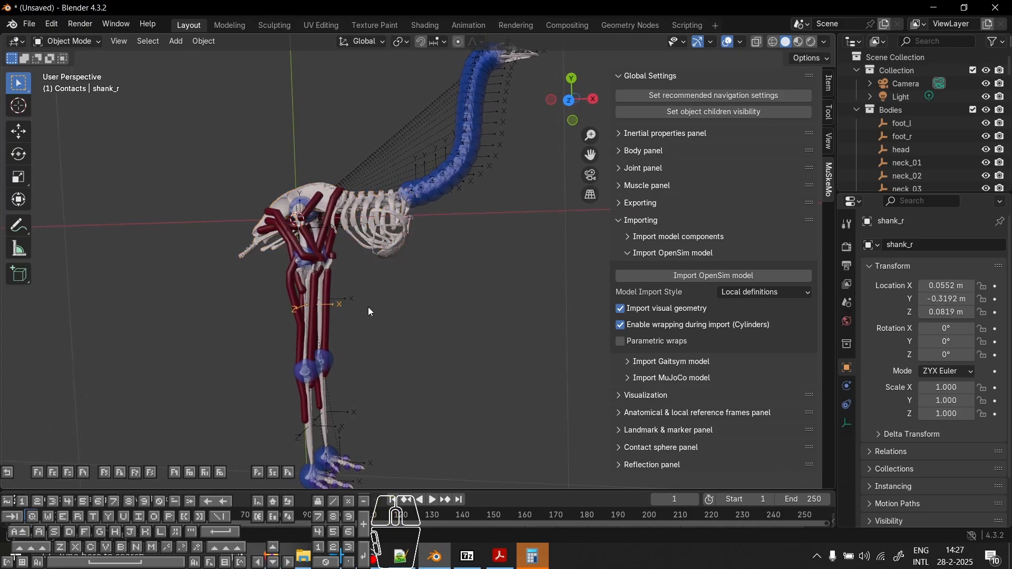
{"action": "key", "text": "g"}
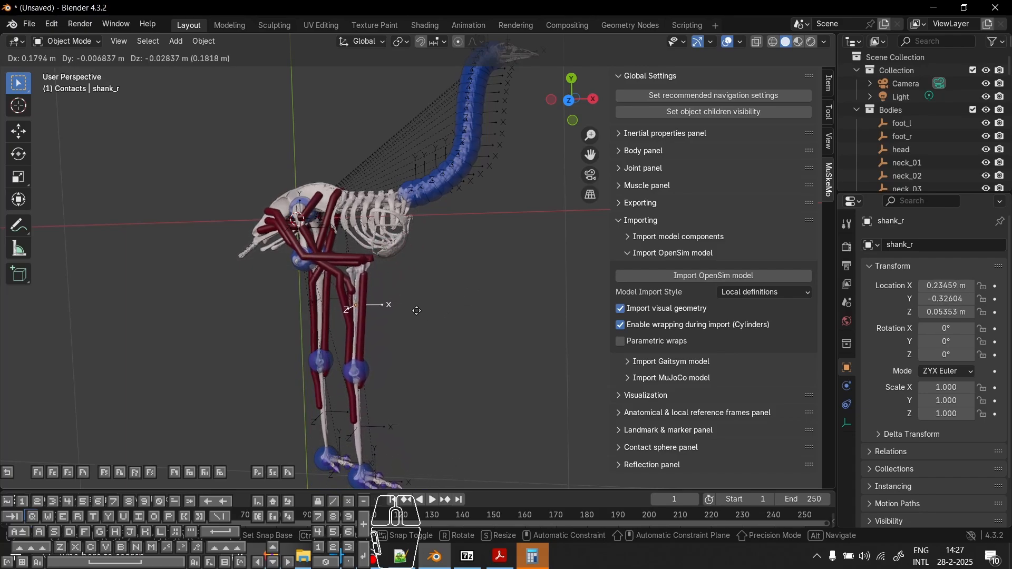
{"action": "right_click", "coordinate": [395, 312]}
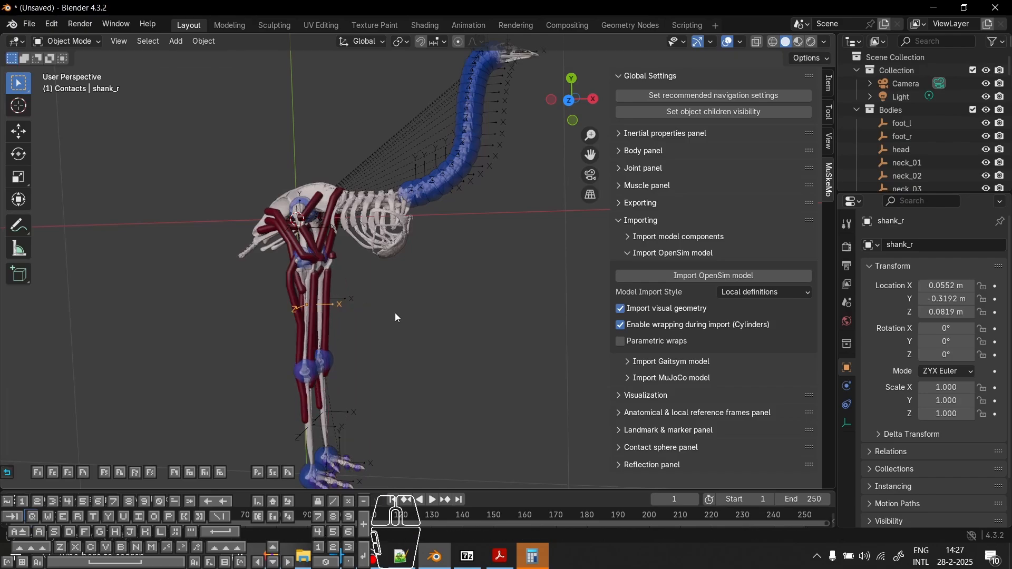
Try rotating the right knee joint (knee_r) about -79° around its local Z axis, then cancel the rotation.
{"action": "middle_click_drag", "start_coordinate": [394, 312], "coordinate": [337, 261]}
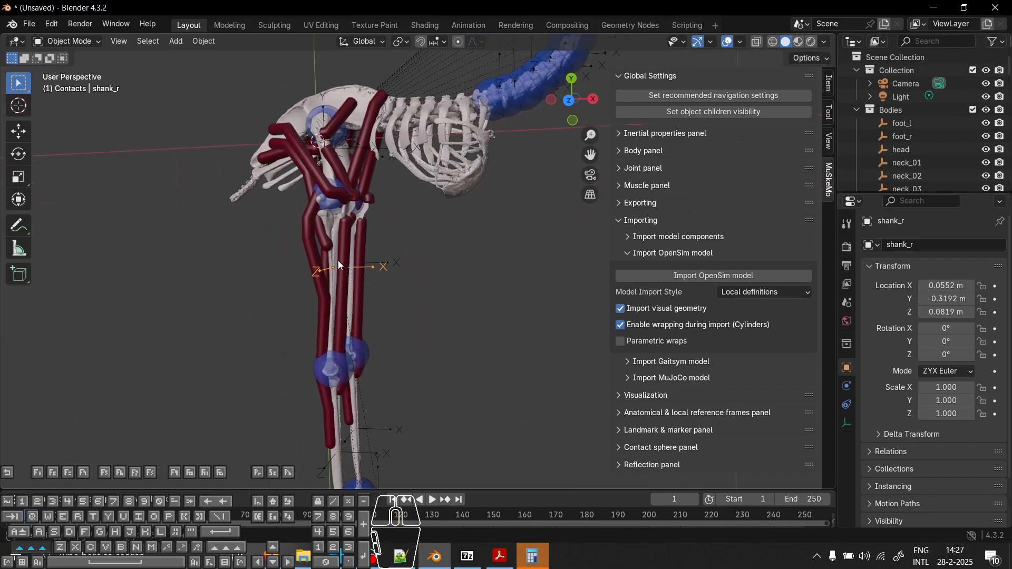
{"action": "left_click", "coordinate": [330, 204]}
{"action": "left_click", "coordinate": [329, 209]}
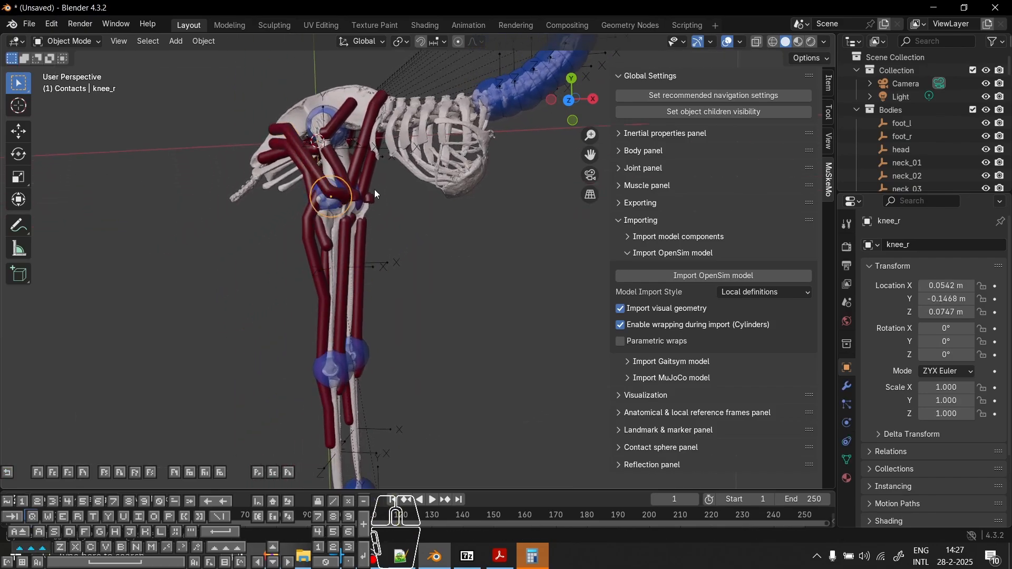
{"action": "middle_click_drag", "start_coordinate": [374, 188], "coordinate": [400, 274], "text": "shift"}
{"action": "middle_click_drag", "start_coordinate": [449, 338], "coordinate": [439, 287]}
{"action": "key", "text": "r"}
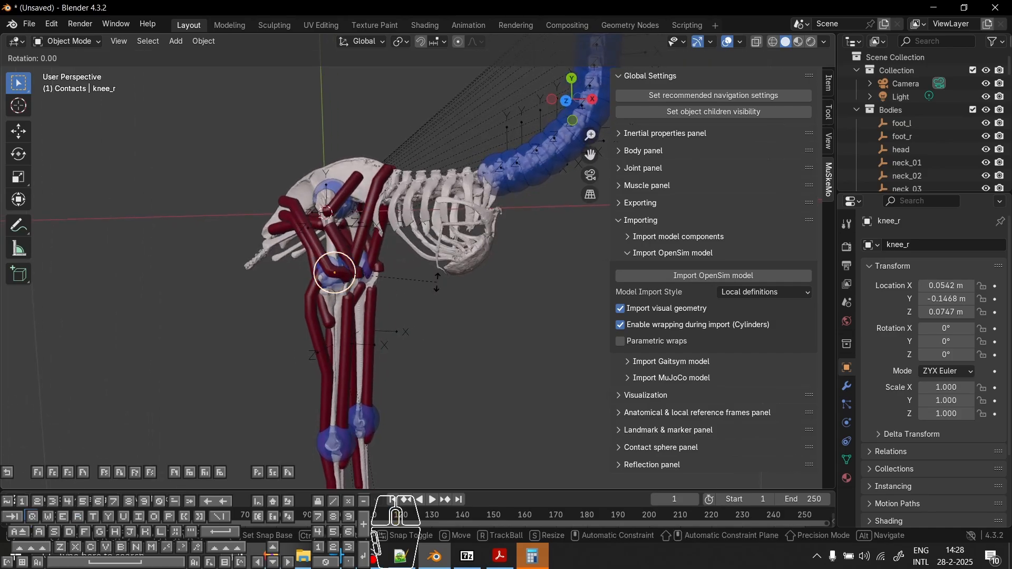
{"action": "key", "text": "z"}
{"action": "key", "text": "z"}
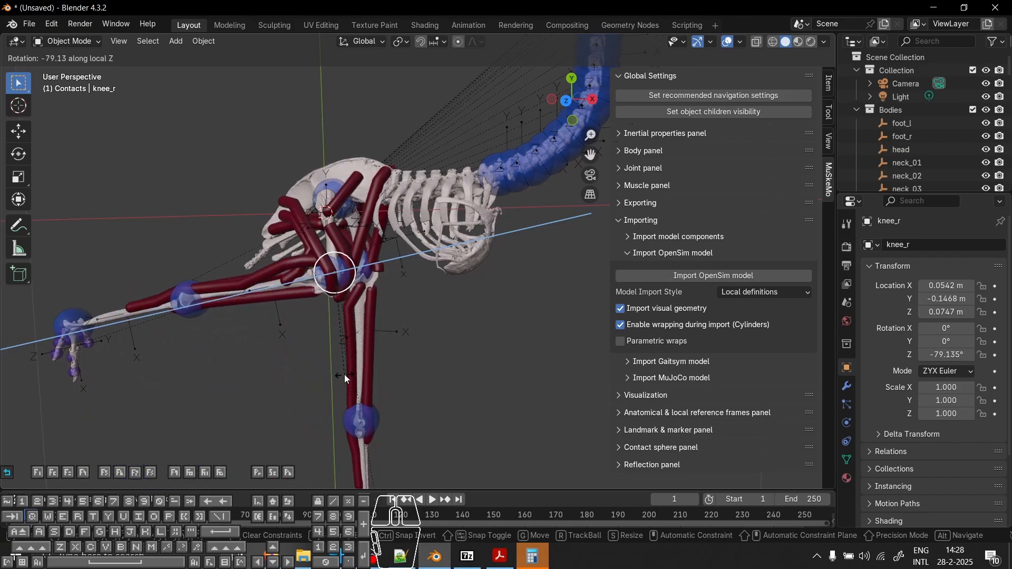
{"action": "key", "text": "Escape"}
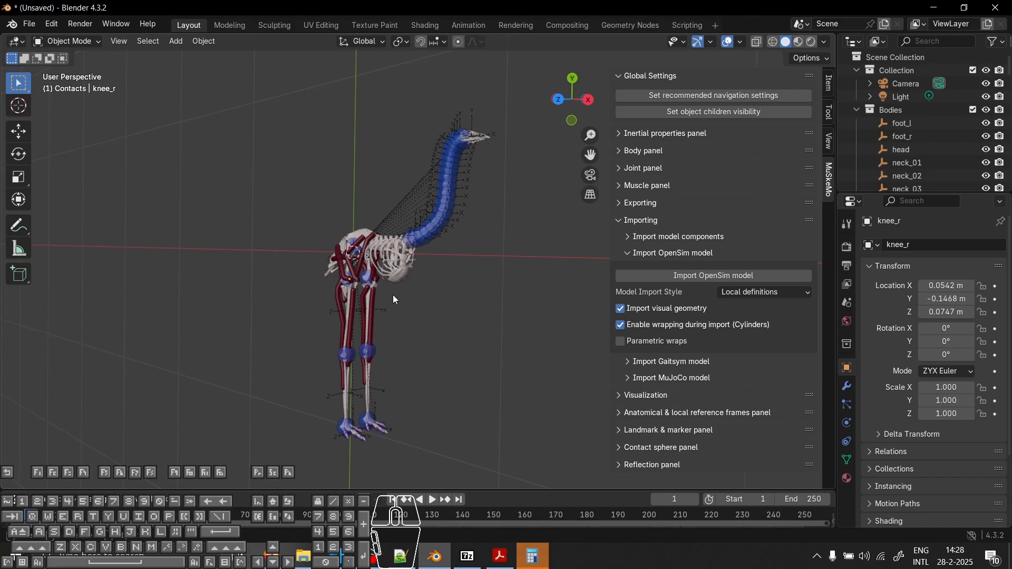
Examine the whole emu model in the front, right, top and bottom orthographic views, ending with a closer top view.
{"action": "middle_click_drag", "start_coordinate": [393, 296], "coordinate": [473, 324]}
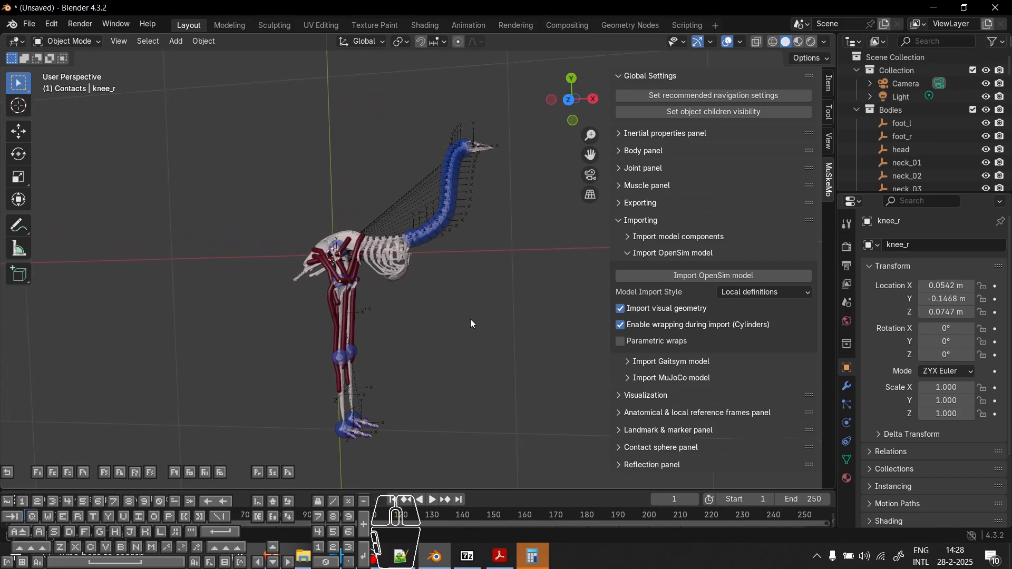
{"action": "key", "text": "KP_1"}
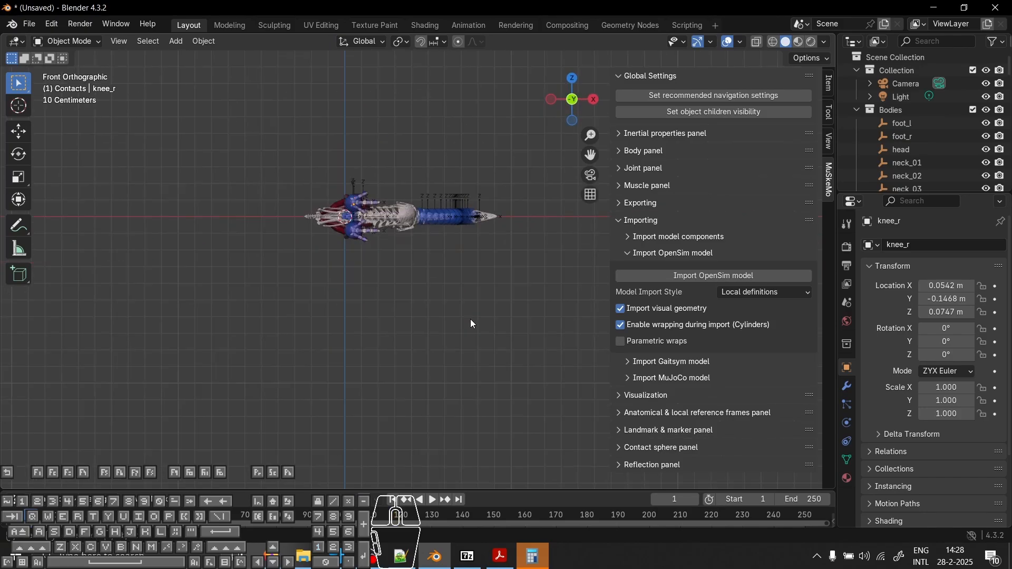
{"action": "key", "text": "KP_3"}
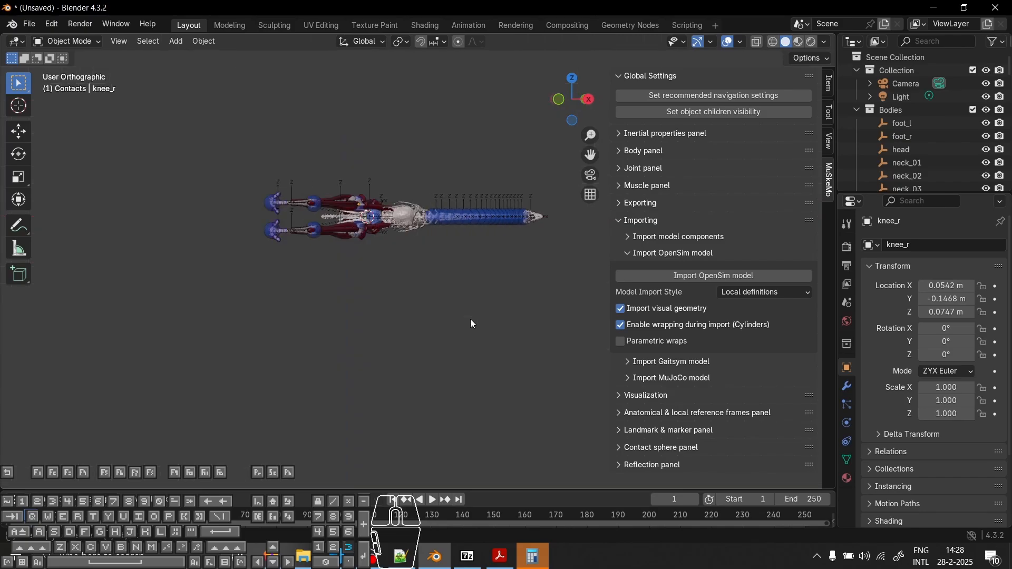
{"action": "key", "text": "KP_7"}
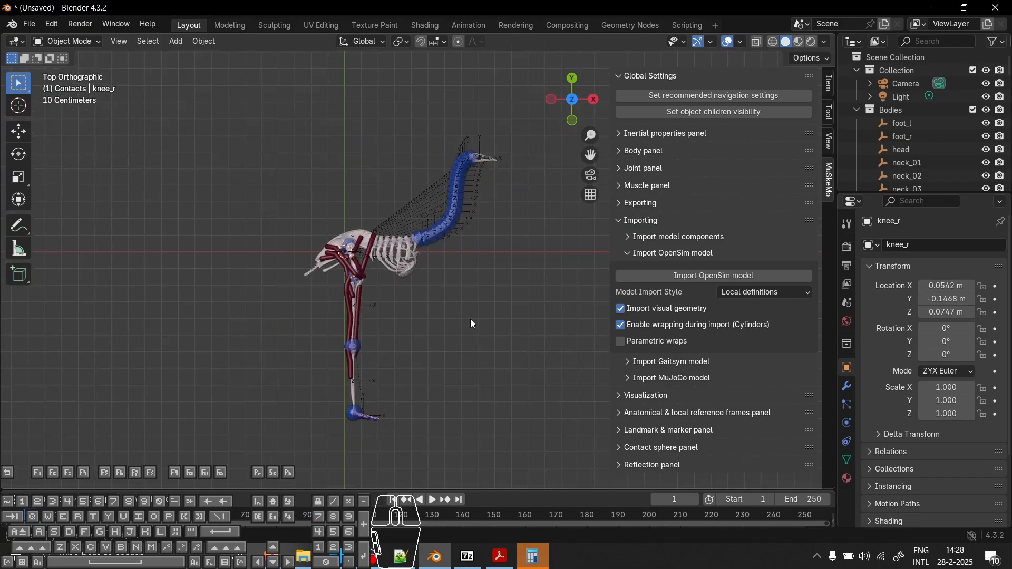
{"action": "key", "text": "ctrl+KP_7"}
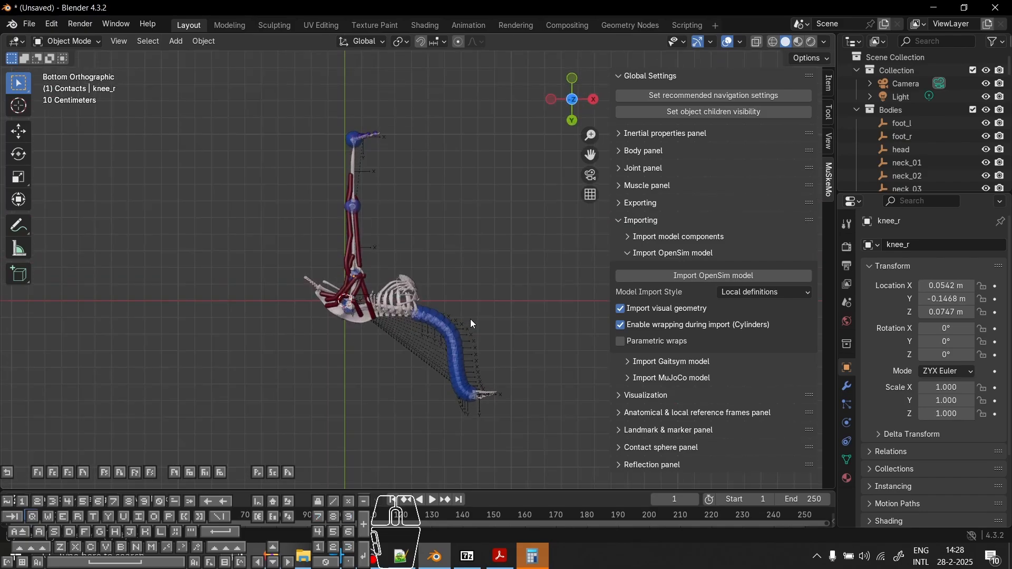
{"action": "key", "text": "KP_1"}
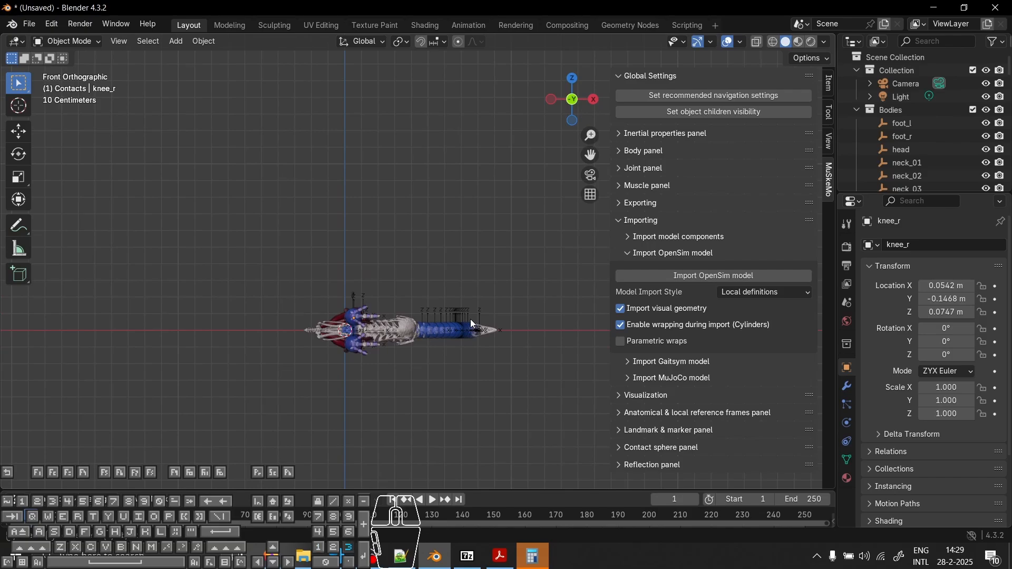
{"action": "key", "text": "KP_3"}
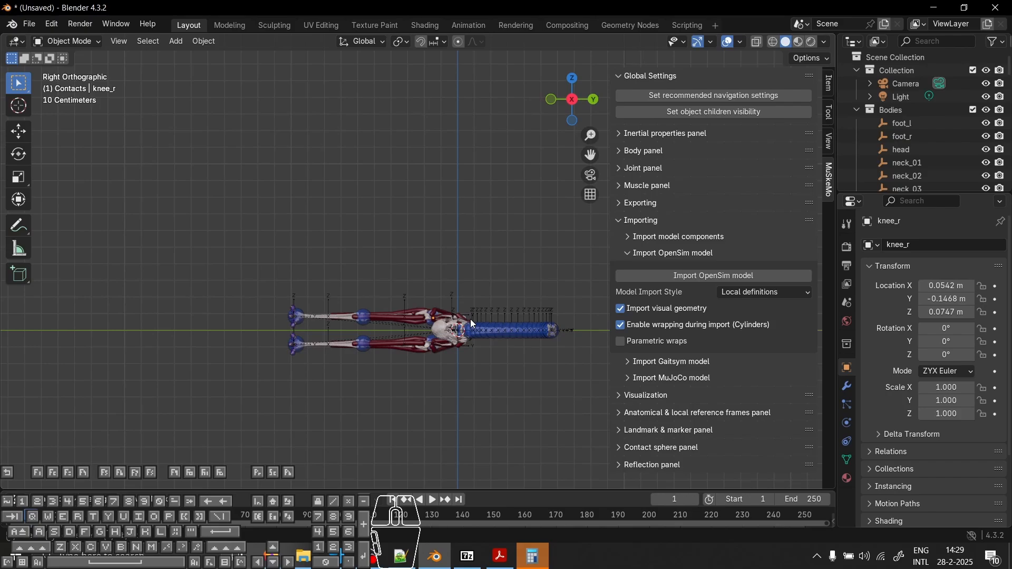
{"action": "key", "text": "KP_7"}
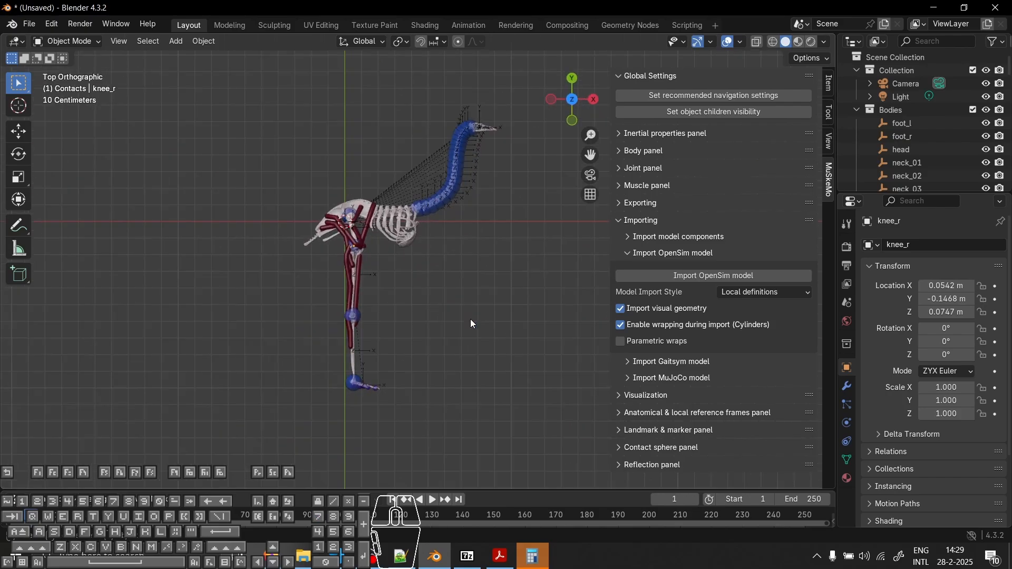
{"action": "scroll", "coordinate": [460, 292], "scroll_direction": "up", "scroll_amount": 2}
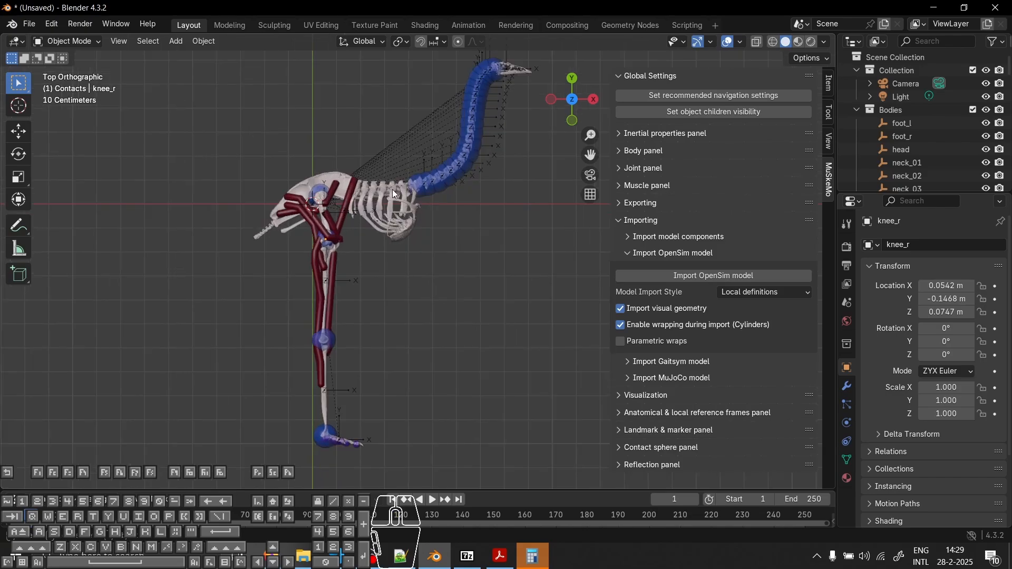
Select the pelvis mesh (pelvisHATv3.obj) and centre the view on it after navigating far from the model.
{"action": "left_click", "coordinate": [393, 189]}
{"action": "middle_click_drag", "start_coordinate": [485, 214], "coordinate": [350, 250]}
{"action": "scroll", "coordinate": [454, 249], "scroll_direction": "down", "scroll_amount": 5}
{"action": "scroll", "coordinate": [265, 346], "scroll_direction": "up", "scroll_amount": 4}
{"action": "middle_click_drag", "start_coordinate": [262, 325], "coordinate": [330, 306], "text": "shift"}
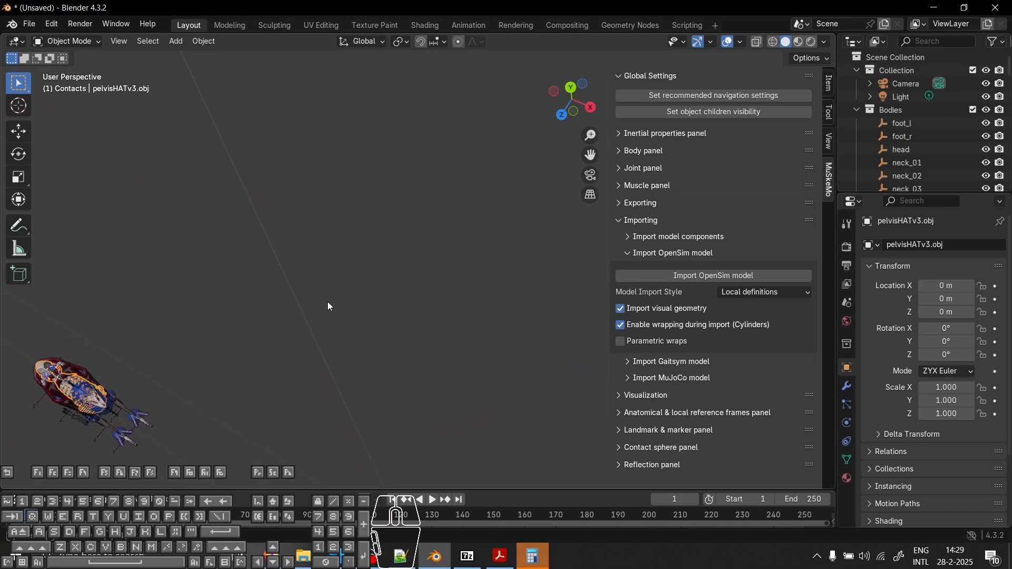
{"action": "key", "text": "KP_Decimal"}
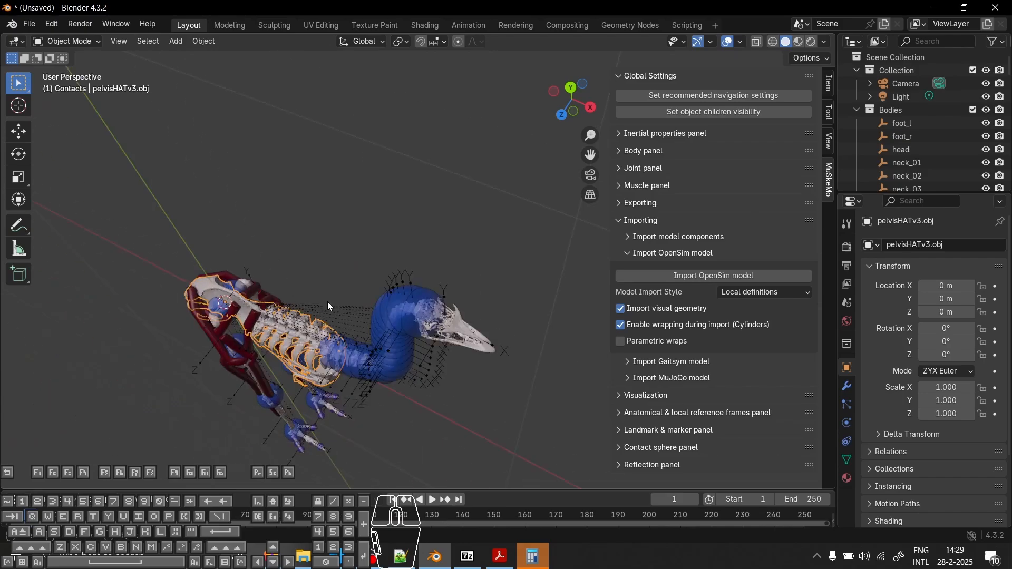
{"action": "middle_click_drag", "start_coordinate": [340, 300], "coordinate": [477, 224]}
{"action": "middle_click_drag", "start_coordinate": [368, 327], "coordinate": [457, 203]}
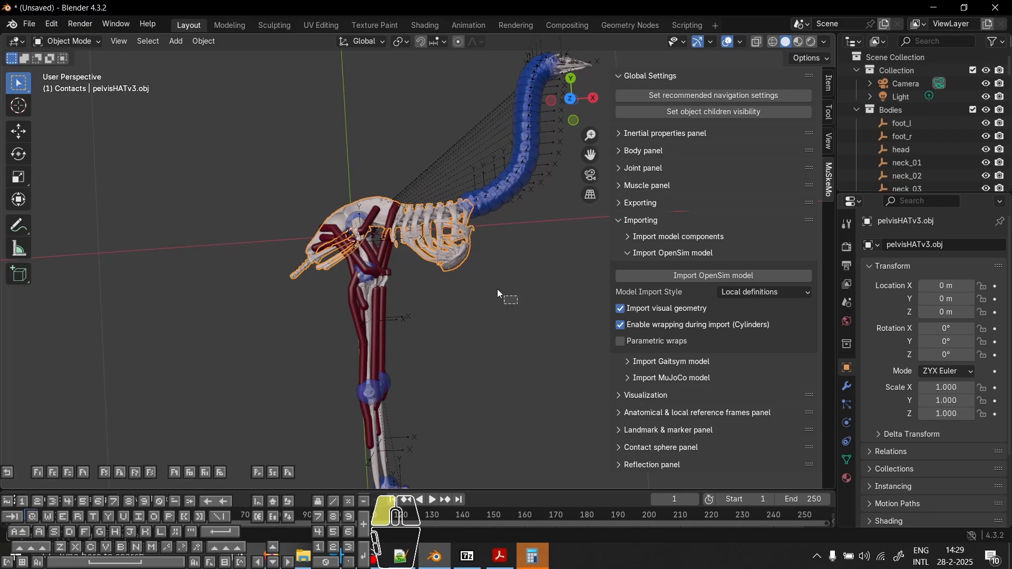
Isolate the pelvis mesh and the lowest neck segments in local view, inspect them, and return to the full scene.
{"action": "left_click_drag", "start_coordinate": [497, 289], "coordinate": [438, 204]}
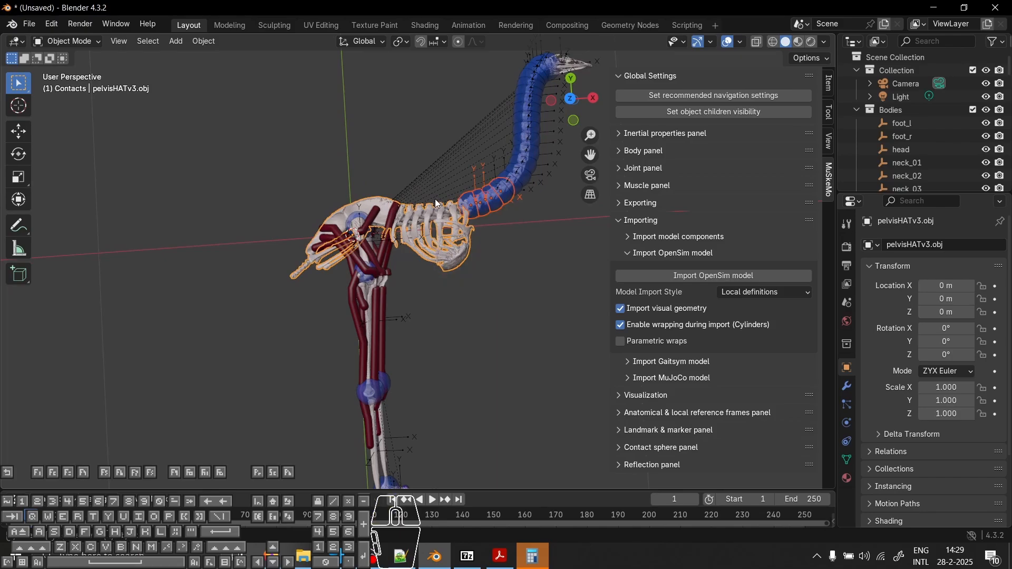
{"action": "key", "text": "KP_Divide"}
{"action": "left_click", "coordinate": [506, 283]}
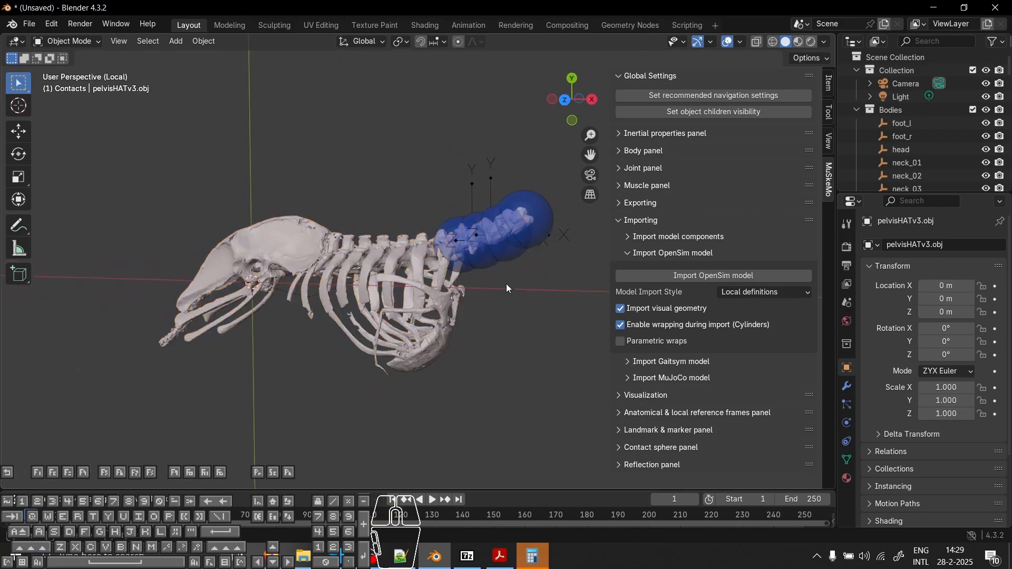
{"action": "mouse_move", "coordinate": [508, 289]}
{"action": "middle_mouse_down"}
{"action": "mouse_move", "coordinate": [393, 278]}
{"action": "mouse_move", "coordinate": [323, 293]}
{"action": "mouse_move", "coordinate": [448, 270]}
{"action": "mouse_move", "coordinate": [494, 287]}
{"action": "middle_mouse_up"}
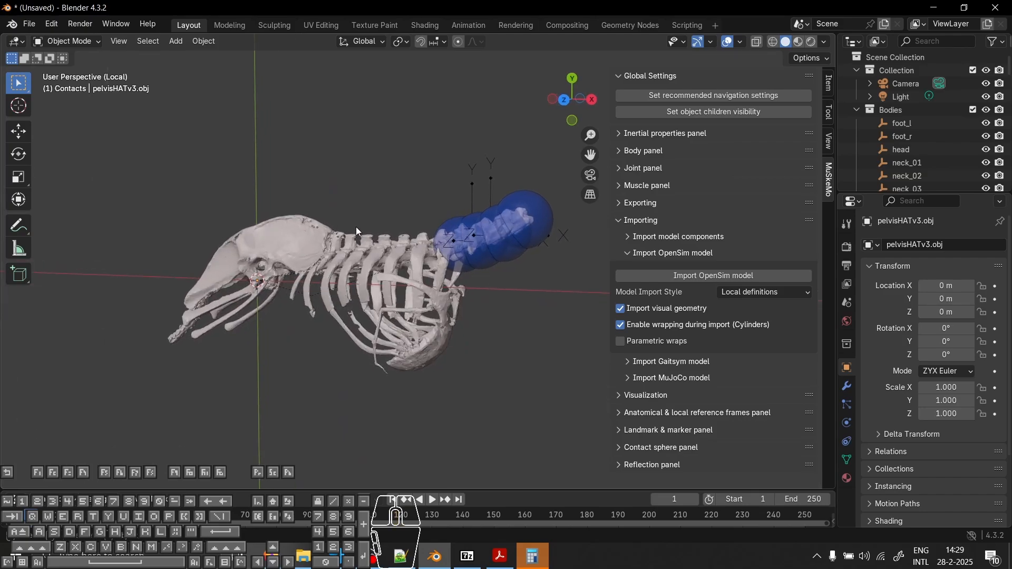
{"action": "key", "text": "KP_Divide"}
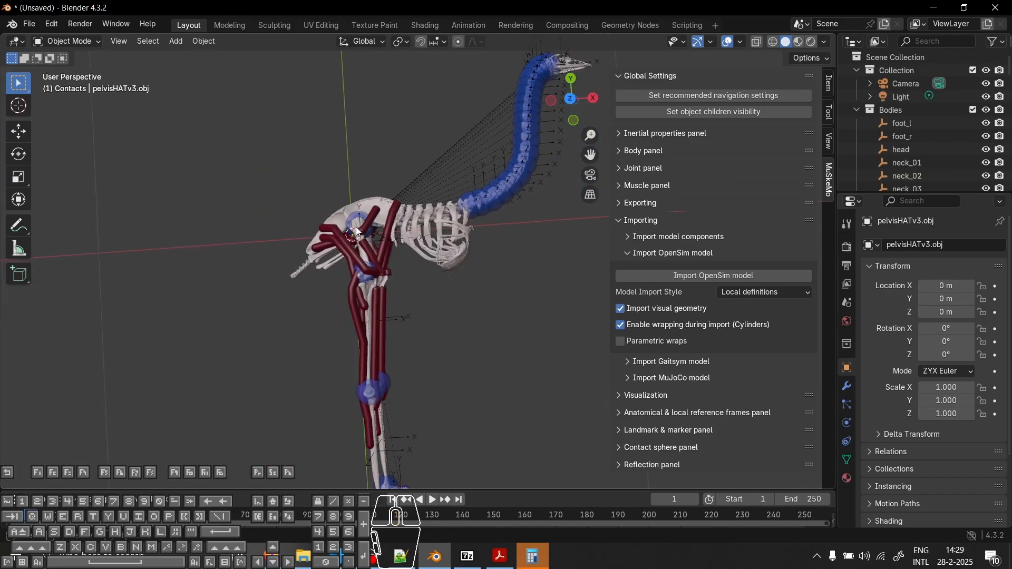
Recover the most recent auto-save, 15952_autosave.blend.
{"action": "middle_click_drag", "start_coordinate": [445, 328], "coordinate": [340, 332]}
{"action": "scroll", "coordinate": [392, 306], "scroll_direction": "up", "scroll_amount": 3}
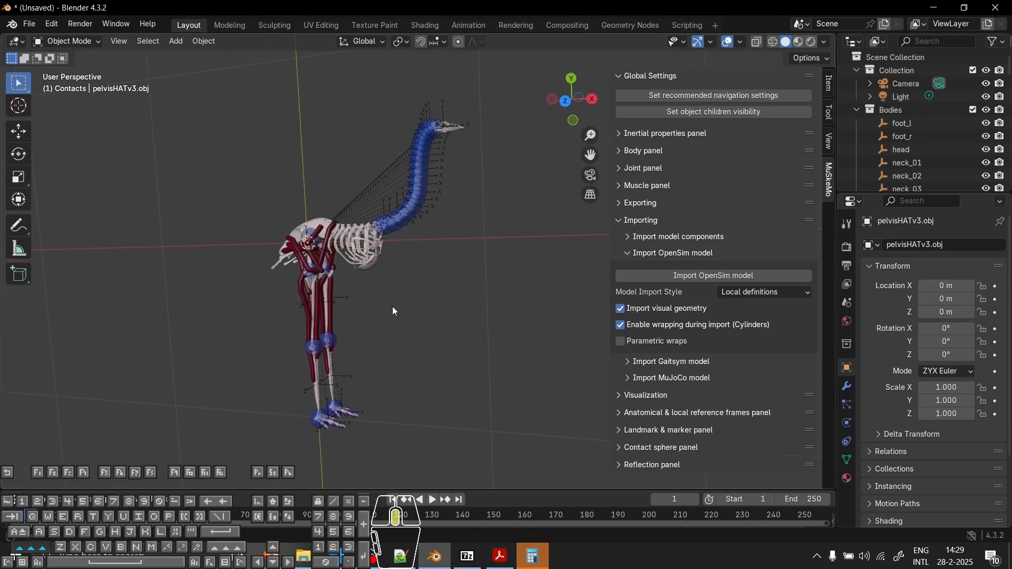
{"action": "scroll", "coordinate": [394, 308], "scroll_direction": "down", "scroll_amount": 1}
{"action": "middle_click_drag", "start_coordinate": [397, 305], "coordinate": [388, 305]}
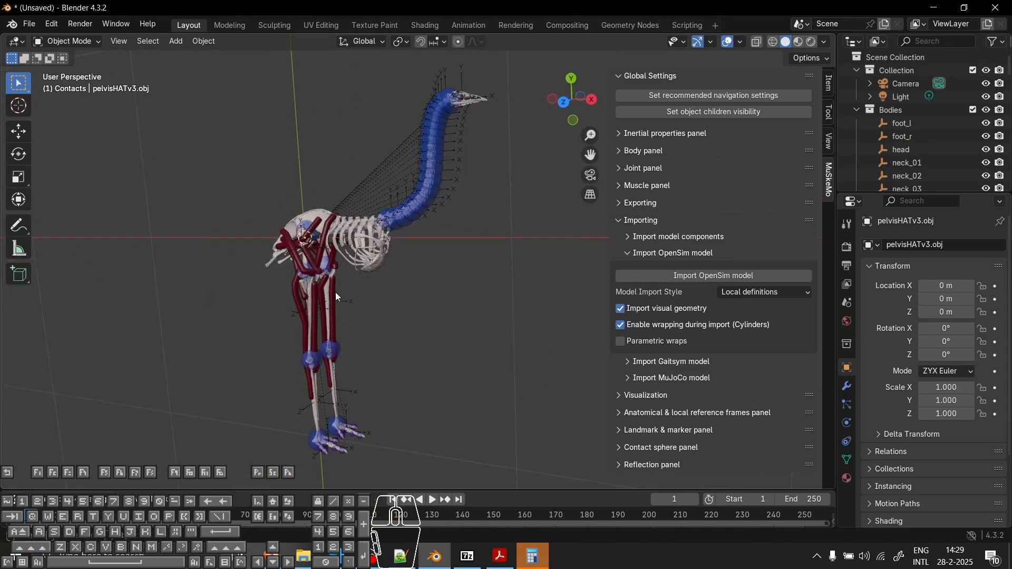
{"action": "left_click", "coordinate": [31, 26]}
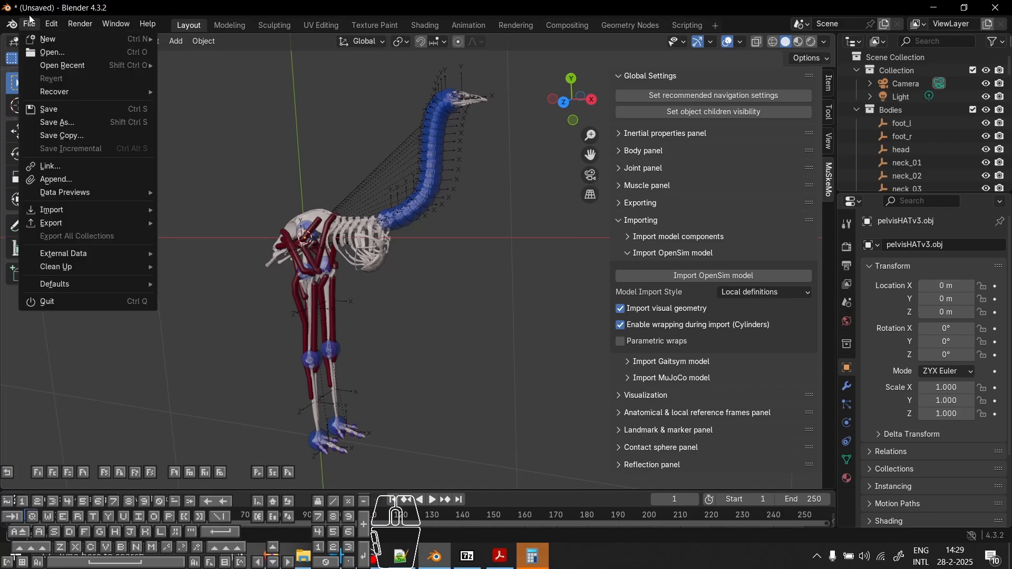
{"action": "mouse_move", "coordinate": [82, 92]}
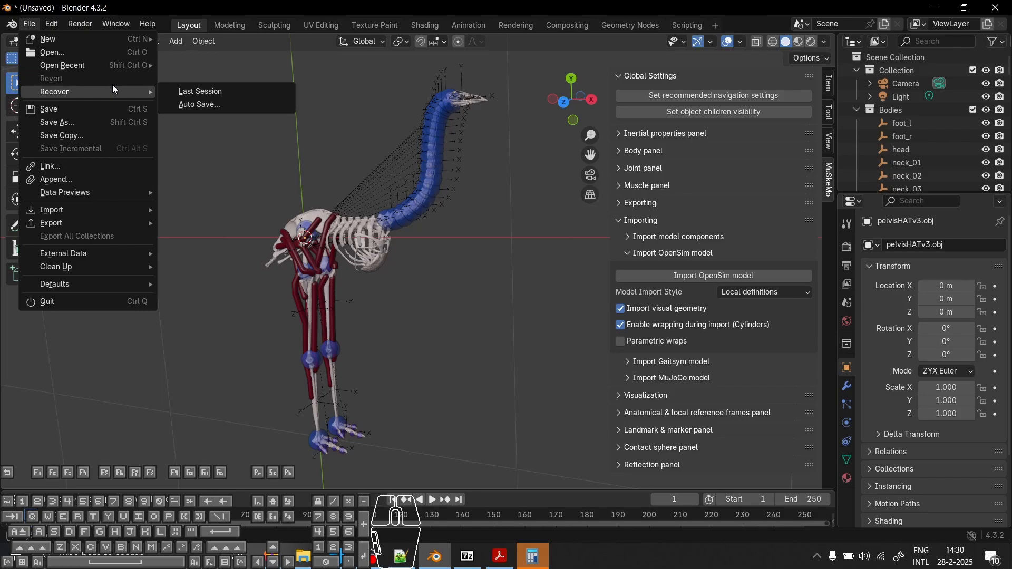
{"action": "left_click", "coordinate": [181, 107]}
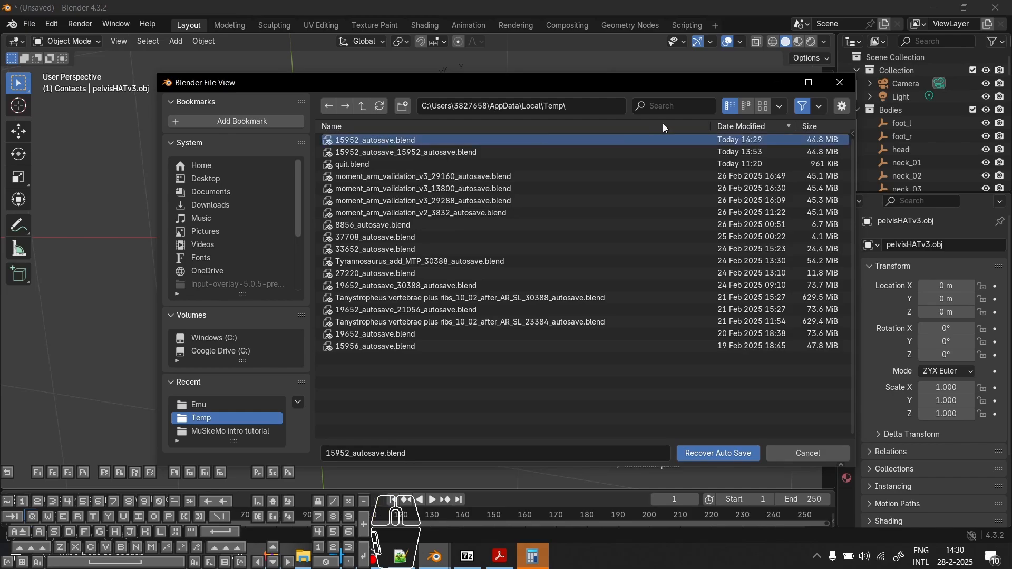
{"action": "left_click", "coordinate": [751, 142]}
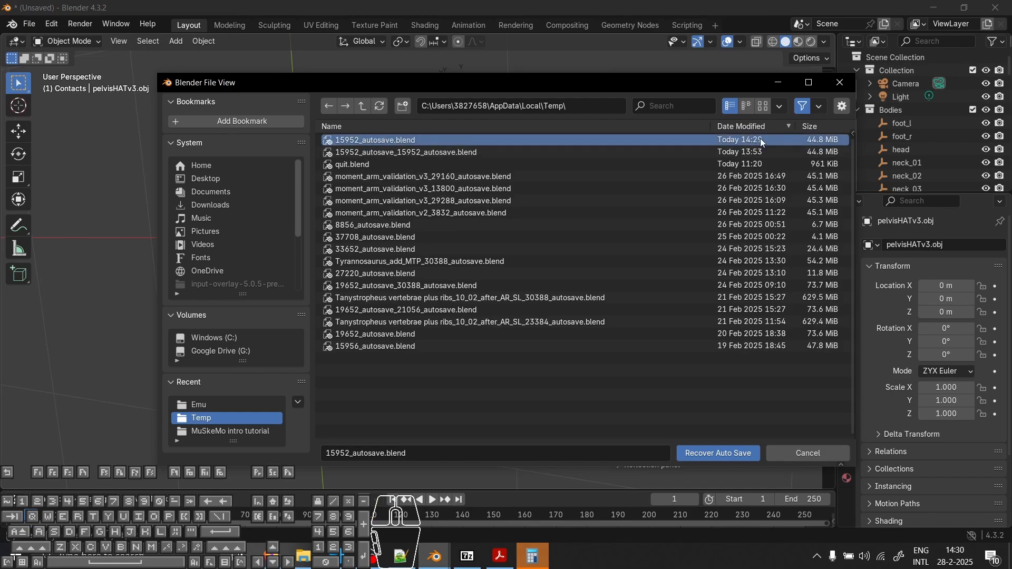
{"action": "double_click", "coordinate": [472, 141]}
Centre the view on the pelvis mesh in the recovered file, then deselect it and examine the whole emu model.
{"action": "scroll", "coordinate": [115, 292], "scroll_direction": "down", "scroll_amount": 3}
{"action": "middle_click_drag", "start_coordinate": [115, 292], "coordinate": [24, 272]}
{"action": "middle_click_drag", "start_coordinate": [183, 277], "coordinate": [283, 306]}
{"action": "key", "text": "KP_Decimal"}
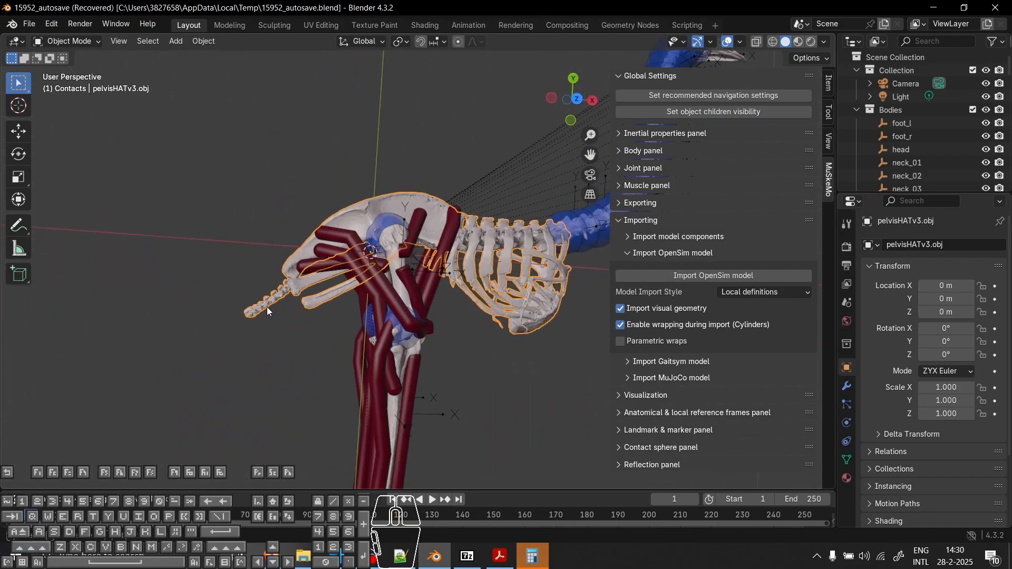
{"action": "scroll", "coordinate": [267, 307], "scroll_direction": "down", "scroll_amount": 5}
{"action": "middle_click_drag", "start_coordinate": [384, 292], "coordinate": [413, 343]}
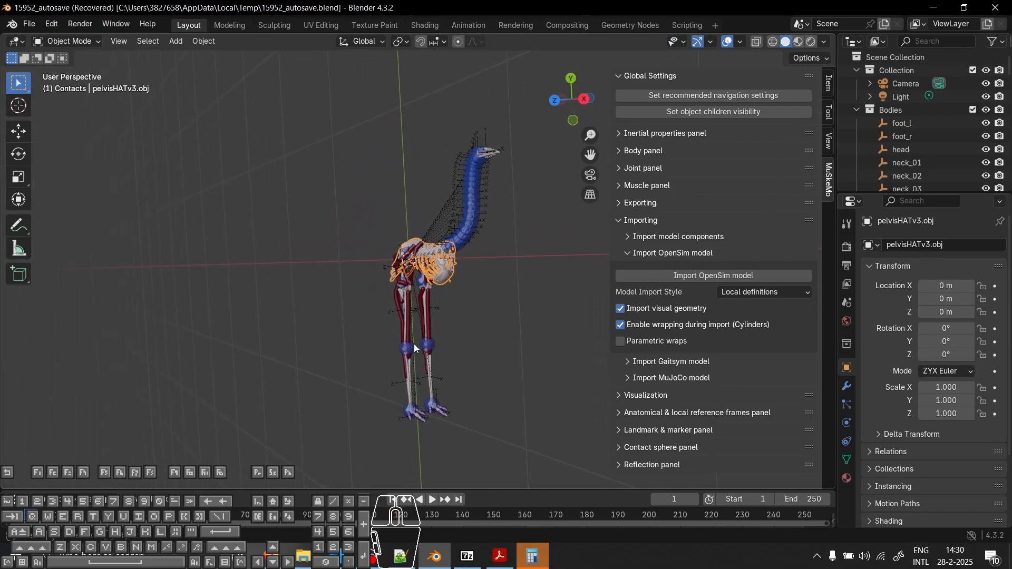
{"action": "left_click", "coordinate": [474, 286]}
{"action": "scroll", "coordinate": [460, 307], "scroll_direction": "up", "scroll_amount": 3}
{"action": "middle_click_drag", "start_coordinate": [388, 309], "coordinate": [449, 299]}
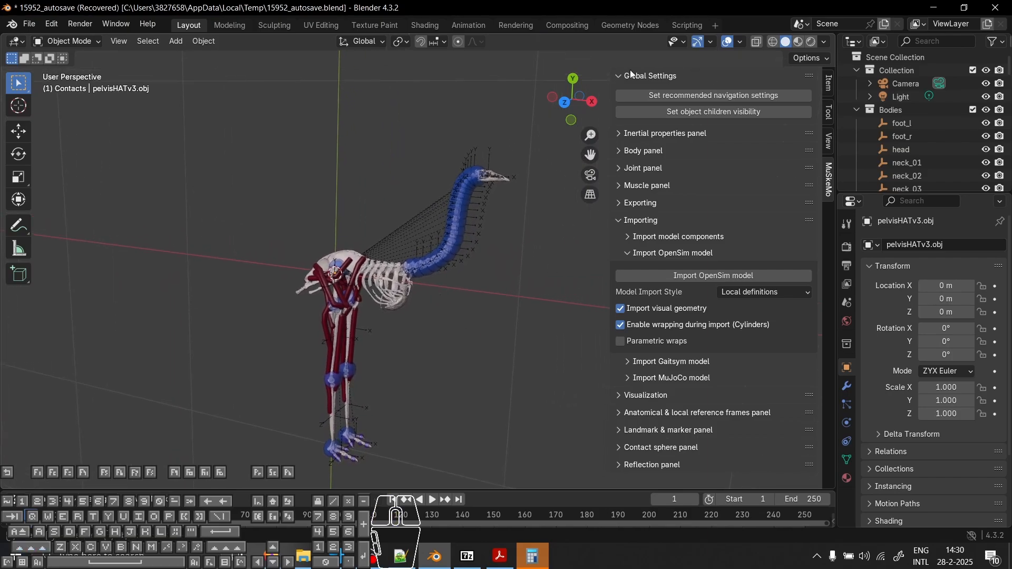
Collapse MuSkeMo's Importing options, keeping the whole emu model in view.
{"action": "middle_click_drag", "start_coordinate": [527, 170], "coordinate": [394, 327]}
{"action": "scroll", "coordinate": [358, 317], "scroll_direction": "up", "scroll_amount": 3}
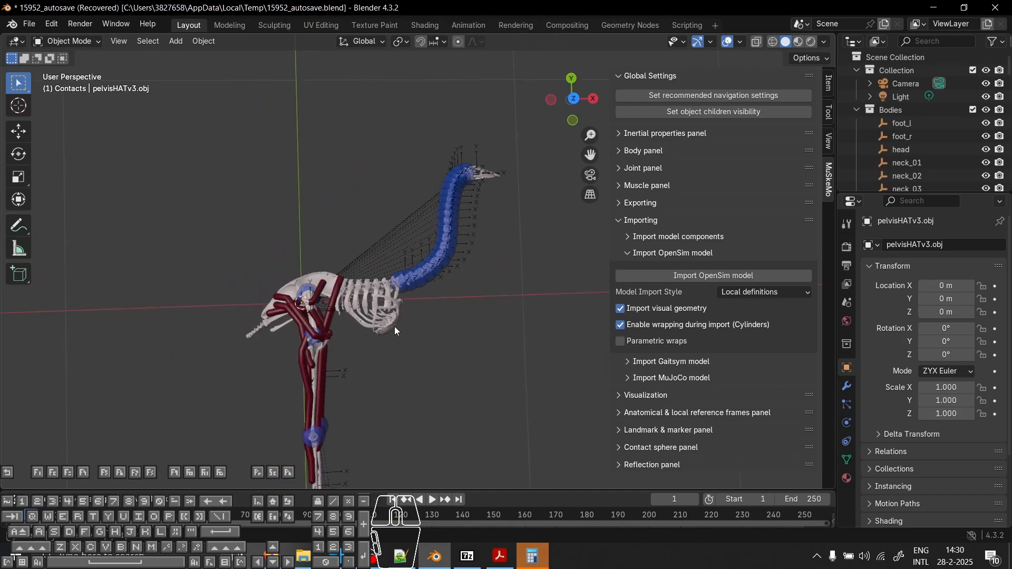
{"action": "left_click", "coordinate": [621, 222]}
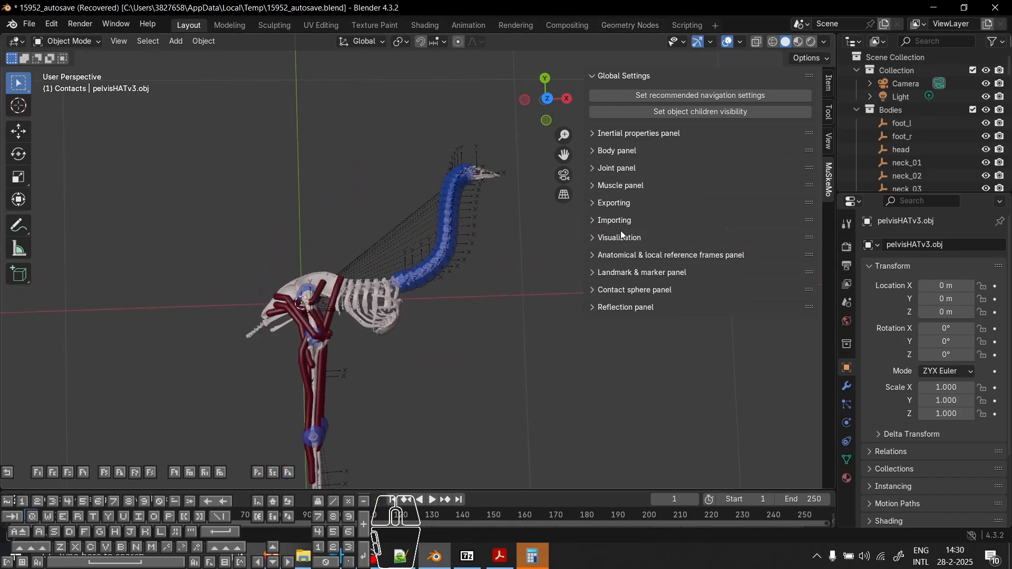
{"action": "middle_click_drag", "start_coordinate": [444, 268], "coordinate": [342, 295]}
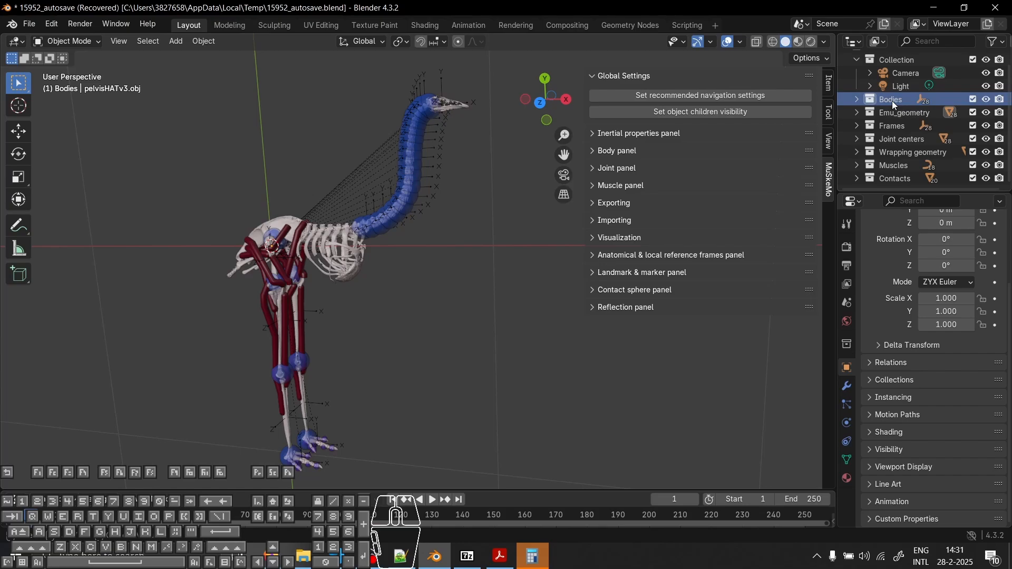
Expand the Bodies collection, select the right foot body (foot_r) and inspect its axes on the lower leg.
{"action": "left_click", "coordinate": [858, 100]}
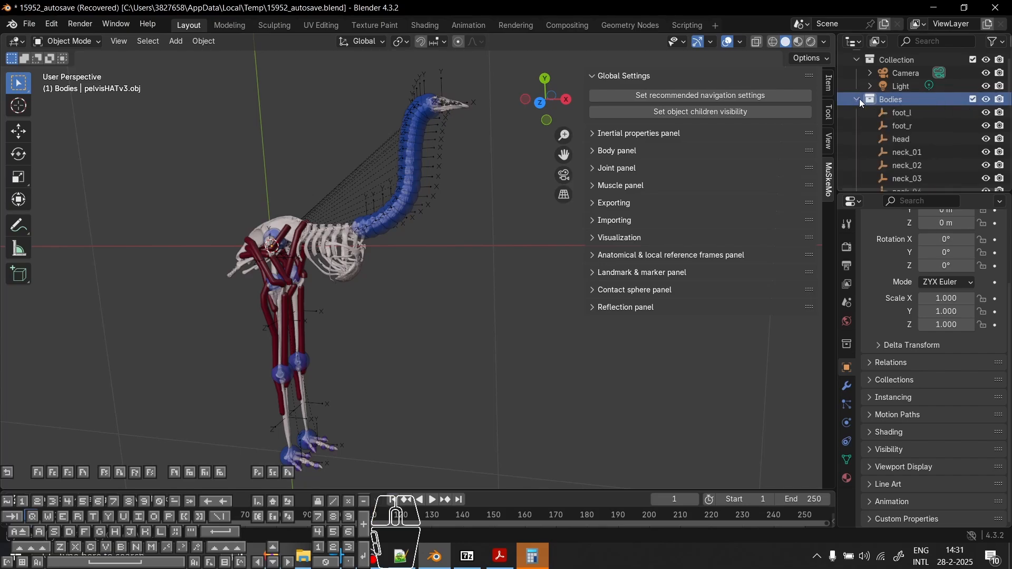
{"action": "scroll", "coordinate": [437, 343], "scroll_direction": "down", "scroll_amount": 2}
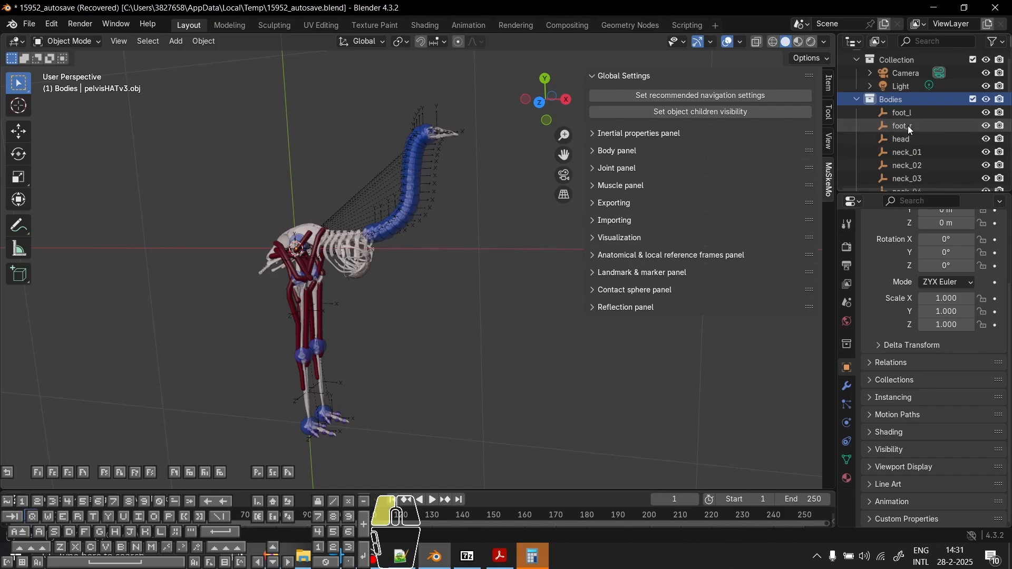
{"action": "left_click", "coordinate": [907, 126]}
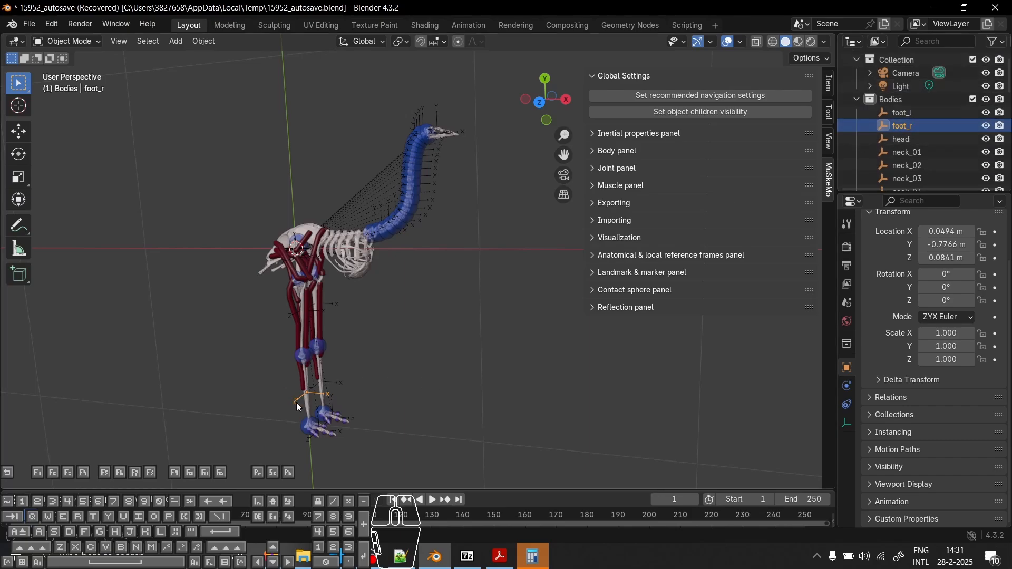
{"action": "scroll", "coordinate": [294, 405], "scroll_direction": "up", "scroll_amount": 2}
{"action": "middle_click_drag", "start_coordinate": [293, 401], "coordinate": [321, 314], "text": "shift"}
{"action": "left_click", "coordinate": [383, 365]}
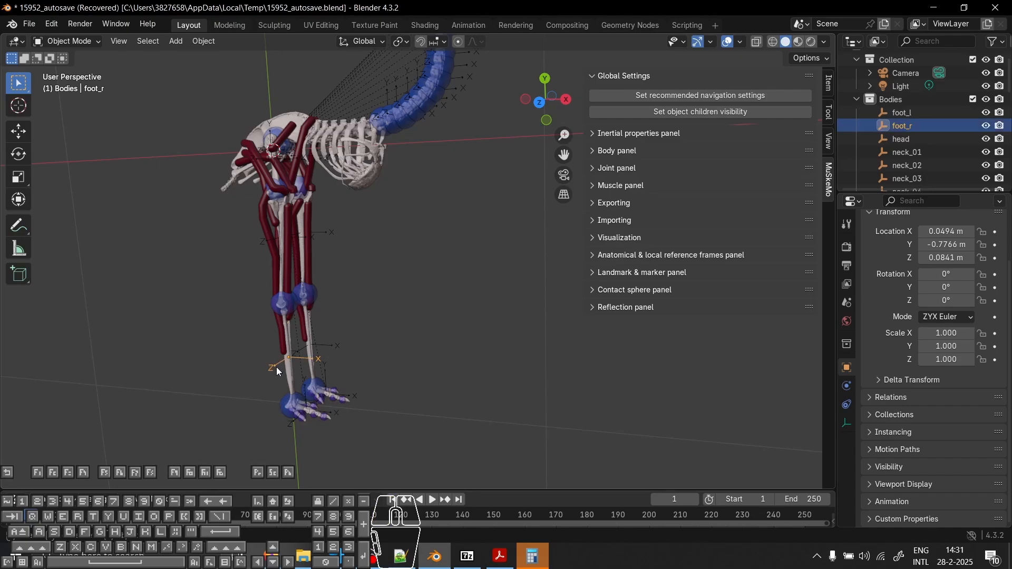
{"action": "left_click", "coordinate": [889, 127]}
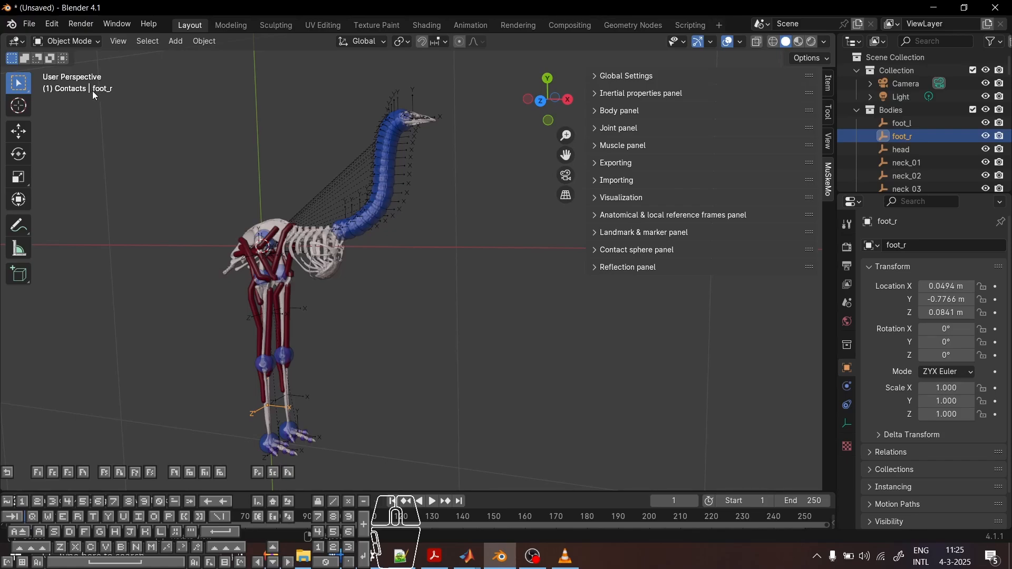
Select the right toes body (toes_r) on the model to identify it by name.
{"action": "left_click", "coordinate": [268, 457]}
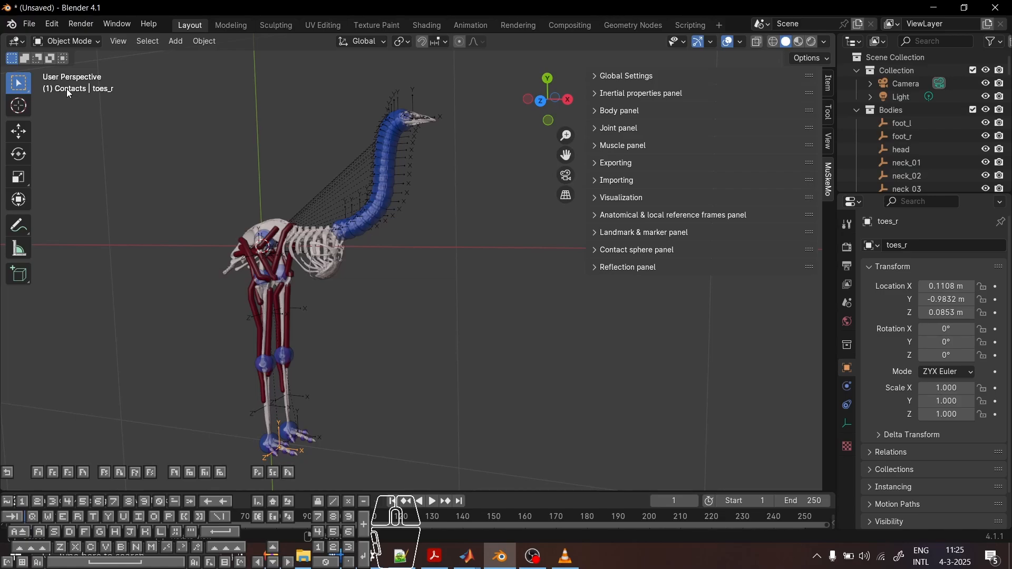
{"action": "left_click", "coordinate": [899, 115]}
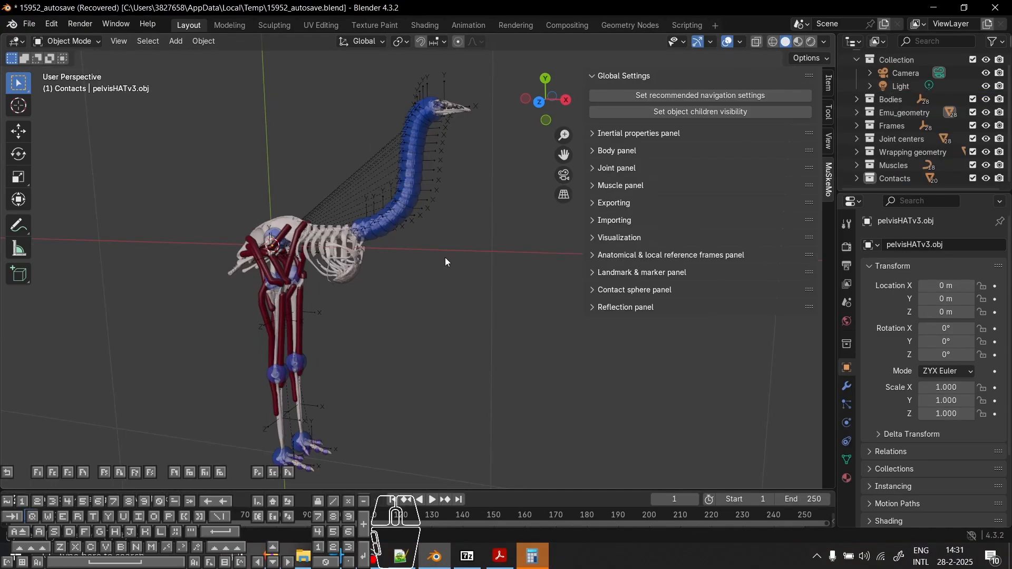
Expand the custom properties of the right foot body (foot_r) and examine its COM, geometry, MuSkeMo type, inertia, local frame and mass.
{"action": "mouse_move", "coordinate": [485, 319]}
{"action": "middle_mouse_down"}
{"action": "mouse_move", "coordinate": [444, 315]}
{"action": "mouse_move", "coordinate": [482, 328]}
{"action": "middle_mouse_up"}
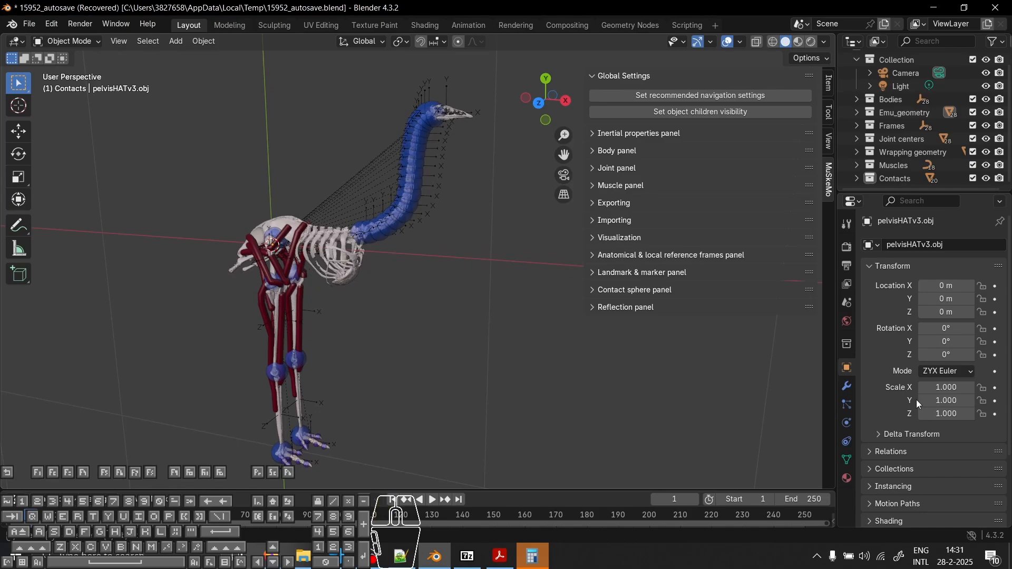
{"action": "scroll", "coordinate": [893, 398], "scroll_direction": "down", "scroll_amount": 5}
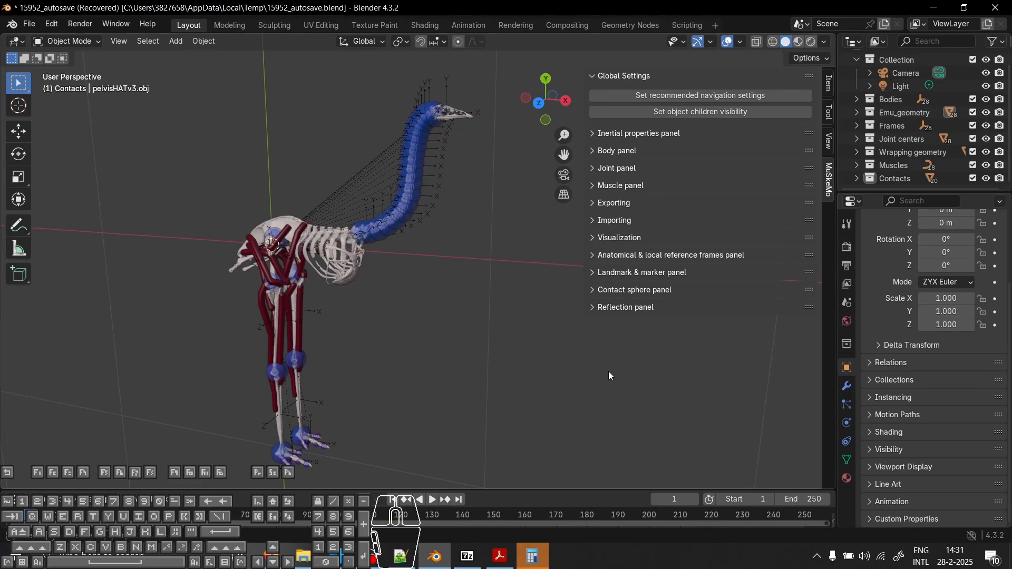
{"action": "middle_click_drag", "start_coordinate": [522, 360], "coordinate": [575, 359]}
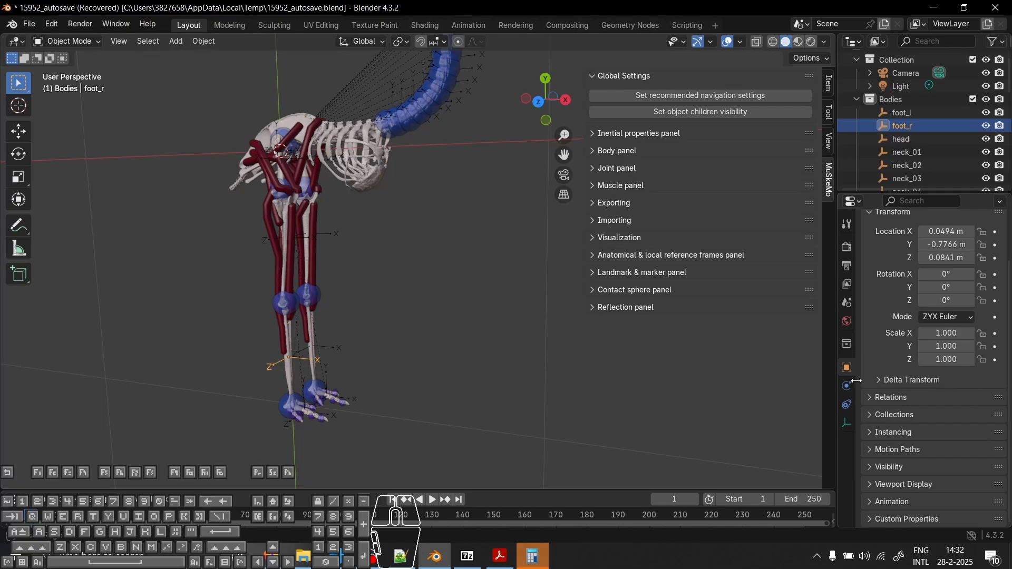
{"action": "scroll", "coordinate": [910, 262], "scroll_direction": "up", "scroll_amount": 2}
{"action": "scroll", "coordinate": [909, 262], "scroll_direction": "down", "scroll_amount": 2}
{"action": "left_click", "coordinate": [902, 520]}
{"action": "scroll", "coordinate": [903, 437], "scroll_direction": "down", "scroll_amount": 10}
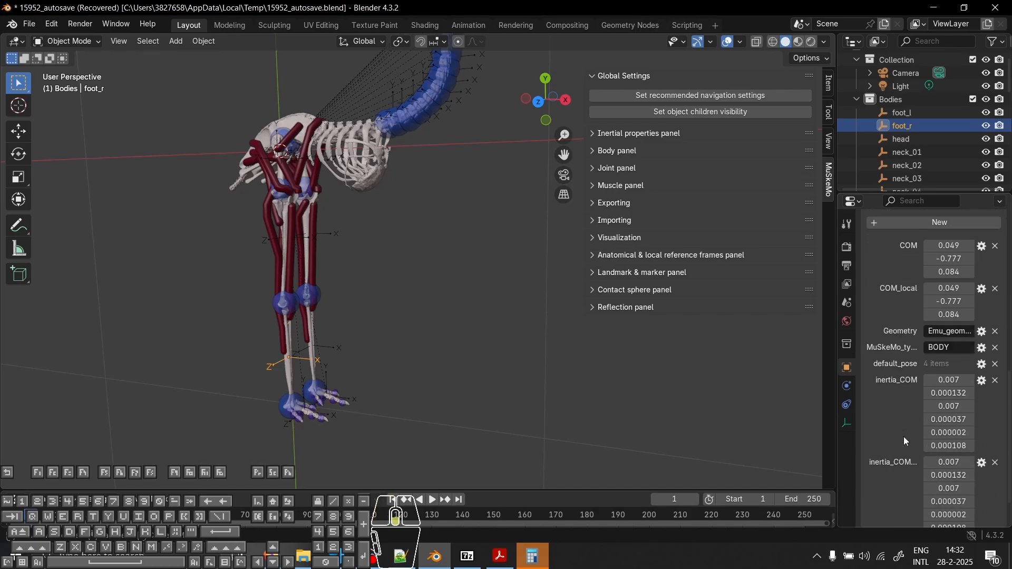
{"action": "scroll", "coordinate": [904, 437], "scroll_direction": "up", "scroll_amount": 2}
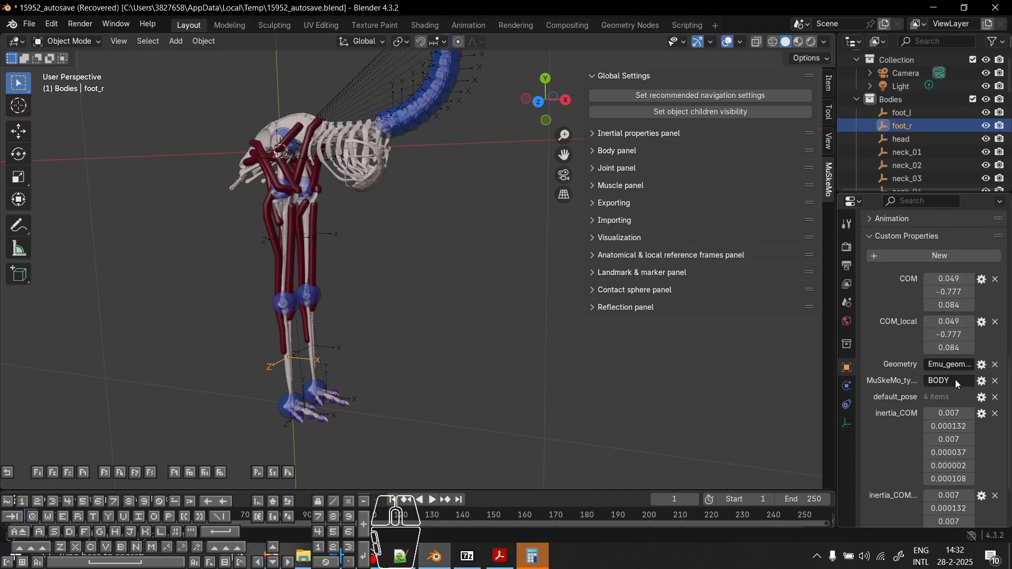
{"action": "scroll", "coordinate": [956, 391], "scroll_direction": "down", "scroll_amount": 5}
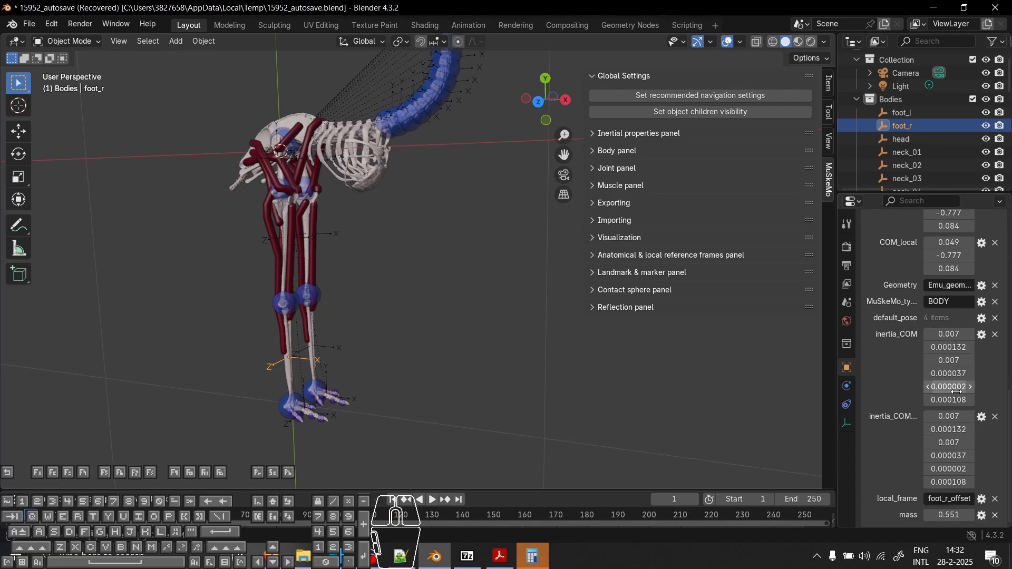
{"action": "scroll", "coordinate": [955, 430], "scroll_direction": "up", "scroll_amount": 8}
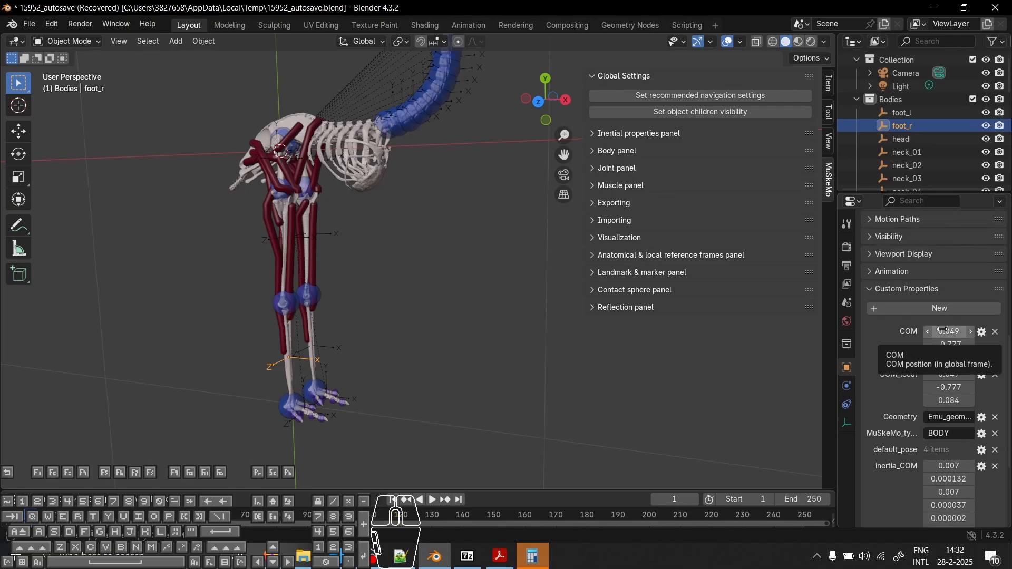
{"action": "scroll", "coordinate": [952, 369], "scroll_direction": "down", "scroll_amount": 5}
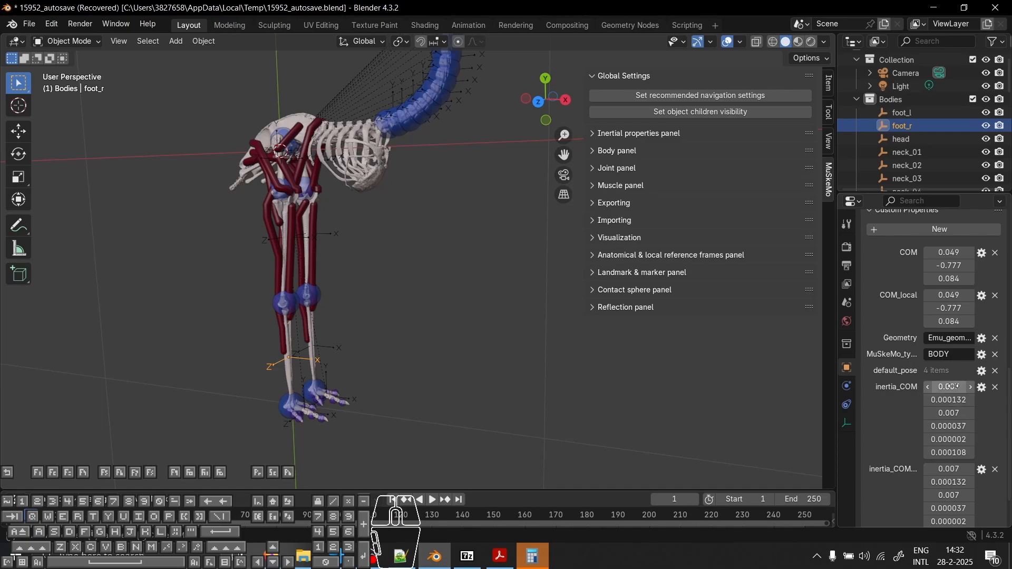
{"action": "scroll", "coordinate": [957, 411], "scroll_direction": "down", "scroll_amount": 3}
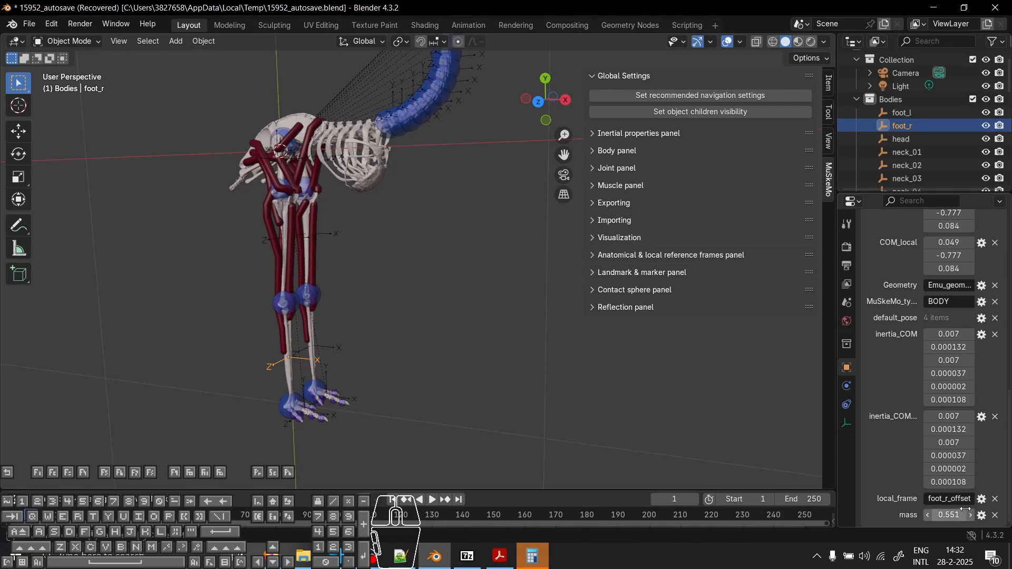
Widen the properties editor and the viewport sidebar so the right foot body's (foot_r) custom property names and values fit better.
{"action": "scroll", "coordinate": [898, 436], "scroll_direction": "up", "scroll_amount": 3}
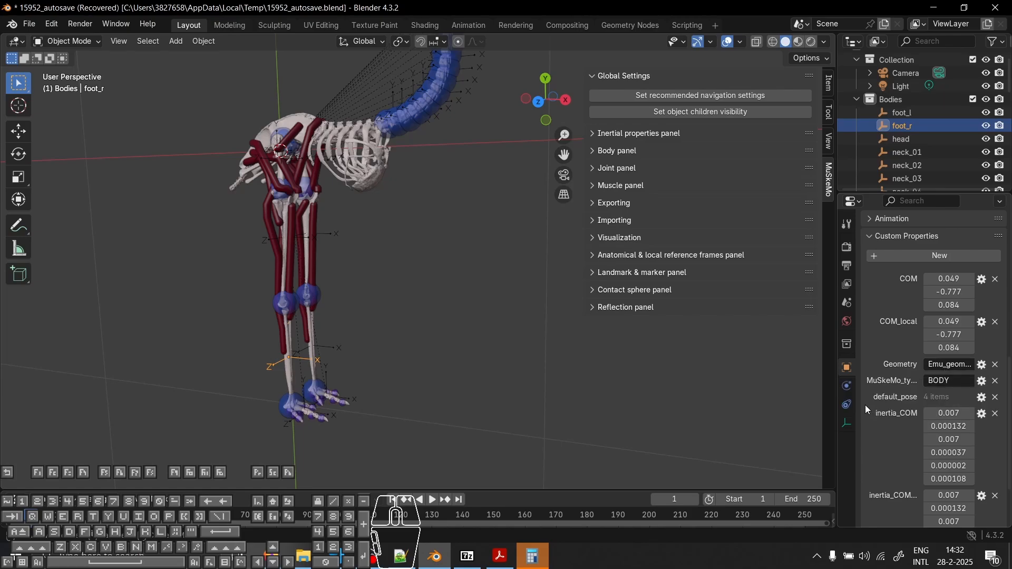
{"action": "left_click_drag", "start_coordinate": [836, 328], "coordinate": [815, 329]}
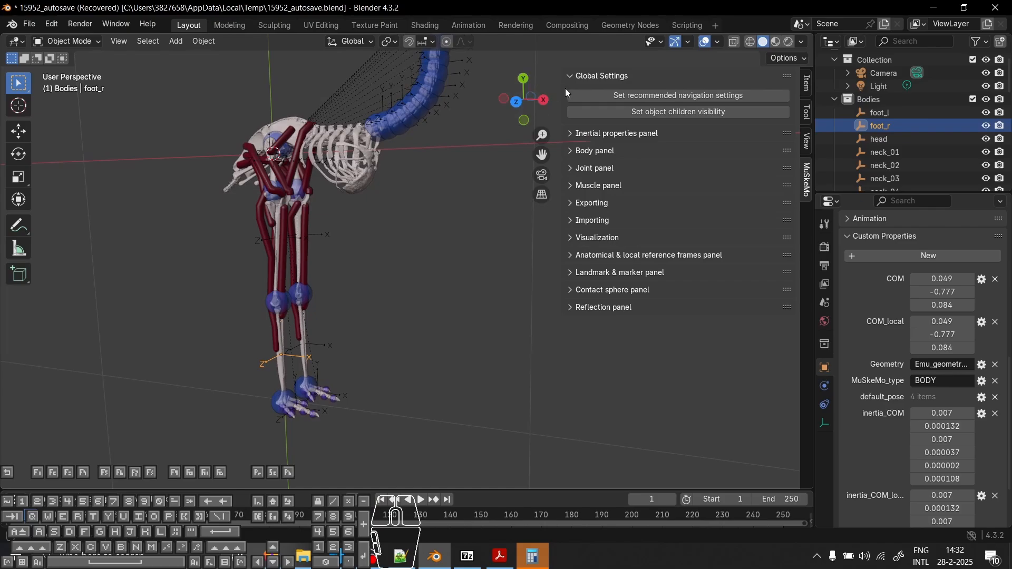
{"action": "left_click_drag", "start_coordinate": [563, 93], "coordinate": [549, 92]}
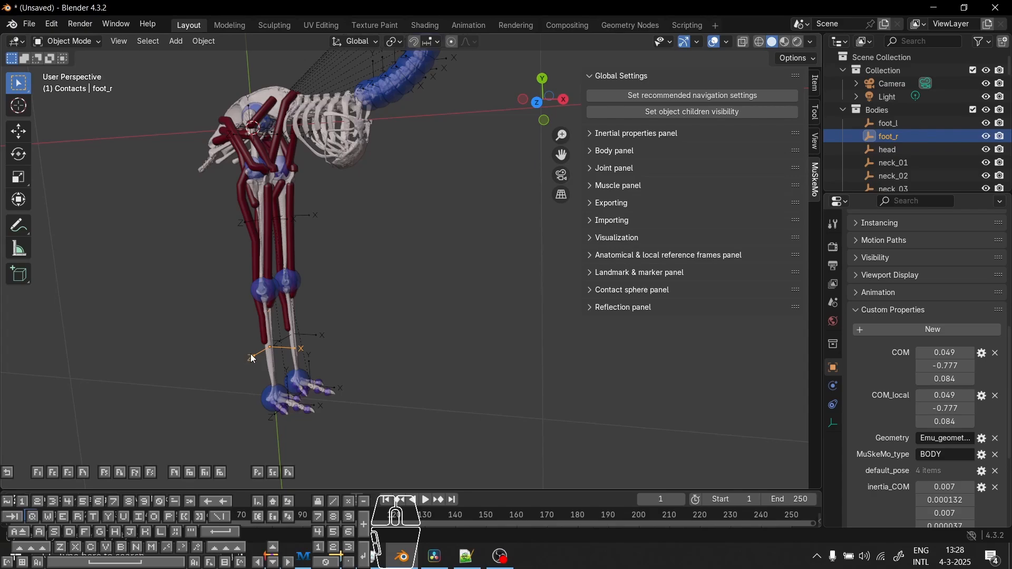
Examine foot_r's custom properties in the object properties, and compare them with its transform and expanded item properties in the viewport sidebar.
{"action": "left_click", "coordinate": [837, 368]}
{"action": "scroll", "coordinate": [868, 362], "scroll_direction": "down", "scroll_amount": 6}
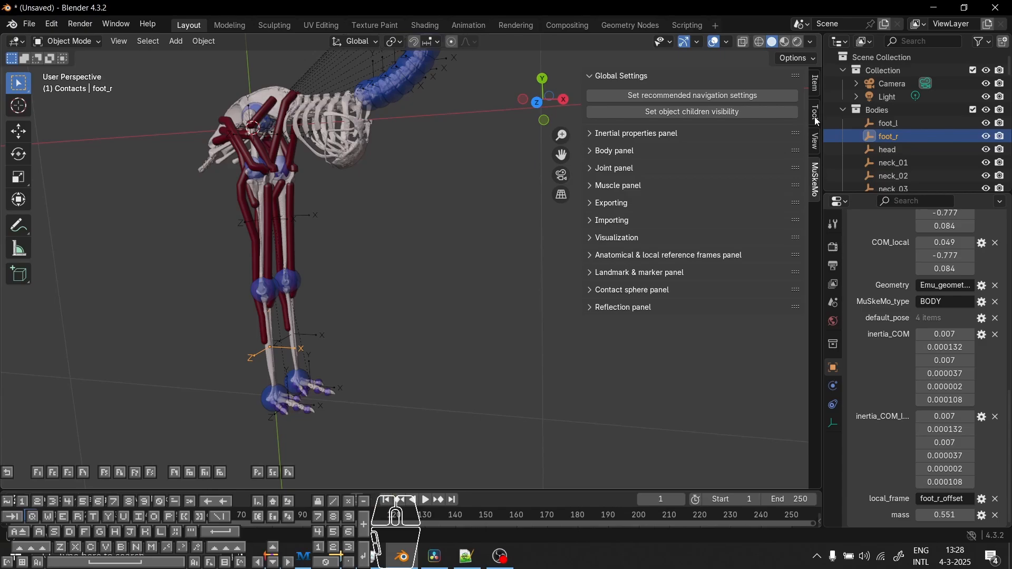
{"action": "left_click", "coordinate": [816, 85]}
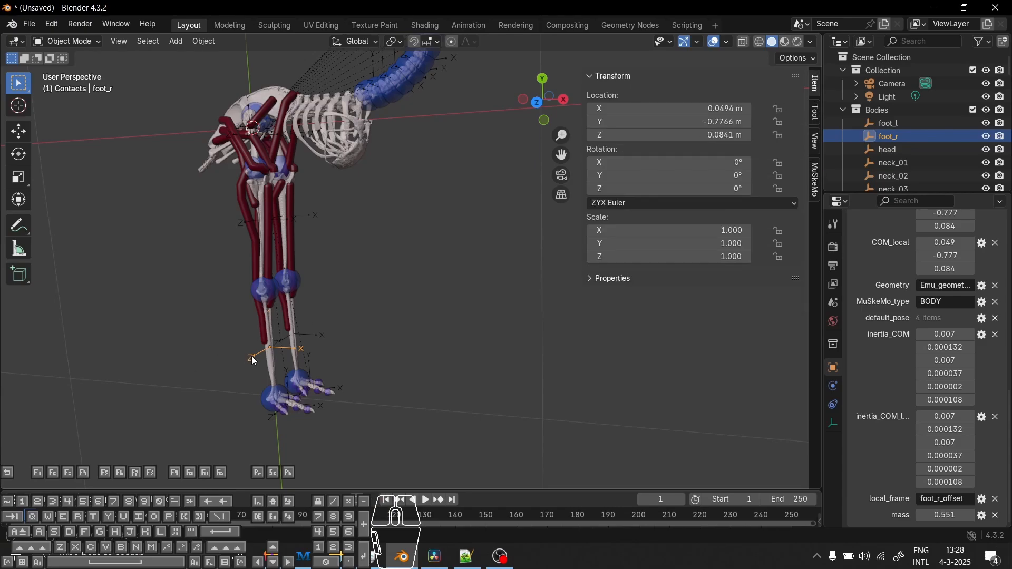
{"action": "left_click", "coordinate": [599, 283]}
{"action": "scroll", "coordinate": [598, 276], "scroll_direction": "down", "scroll_amount": 6}
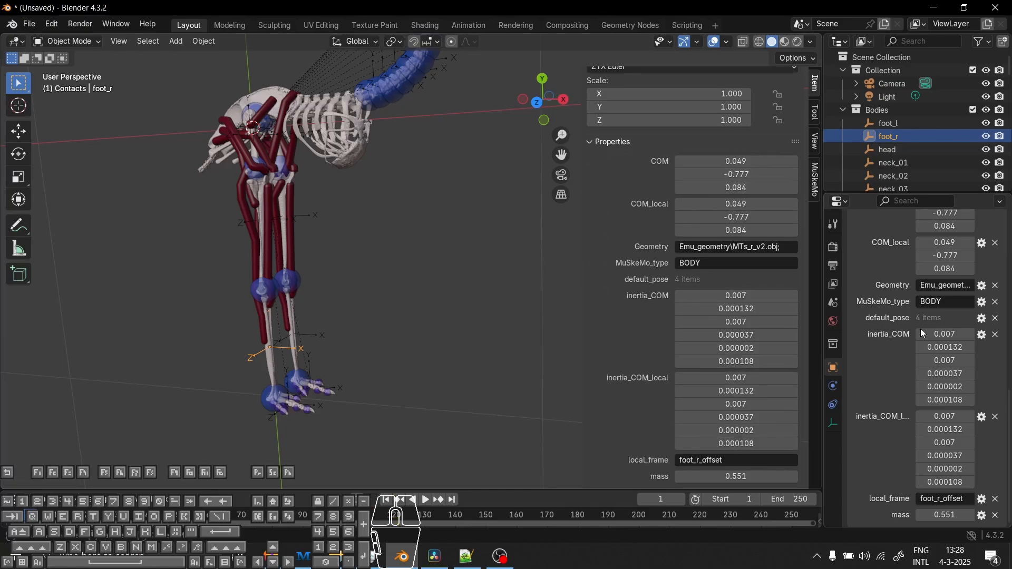
{"action": "scroll", "coordinate": [942, 370], "scroll_direction": "up", "scroll_amount": 6}
{"action": "scroll", "coordinate": [626, 321], "scroll_direction": "up", "scroll_amount": 6}
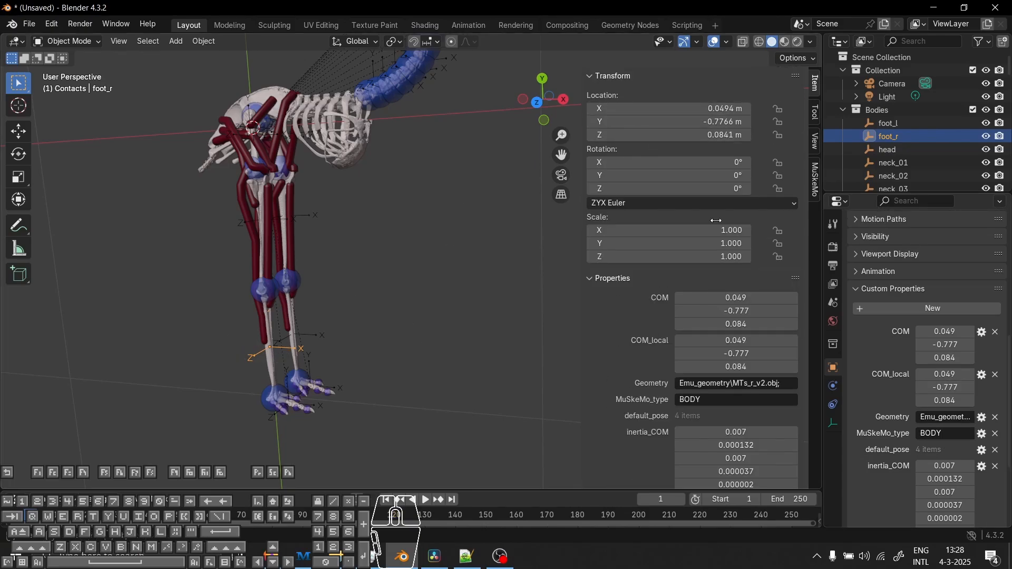
Shift the right foot body (foot_r) along X to about 0.51 m, and undo the move.
{"action": "left_click_drag", "start_coordinate": [671, 110], "coordinate": [749, 110]}
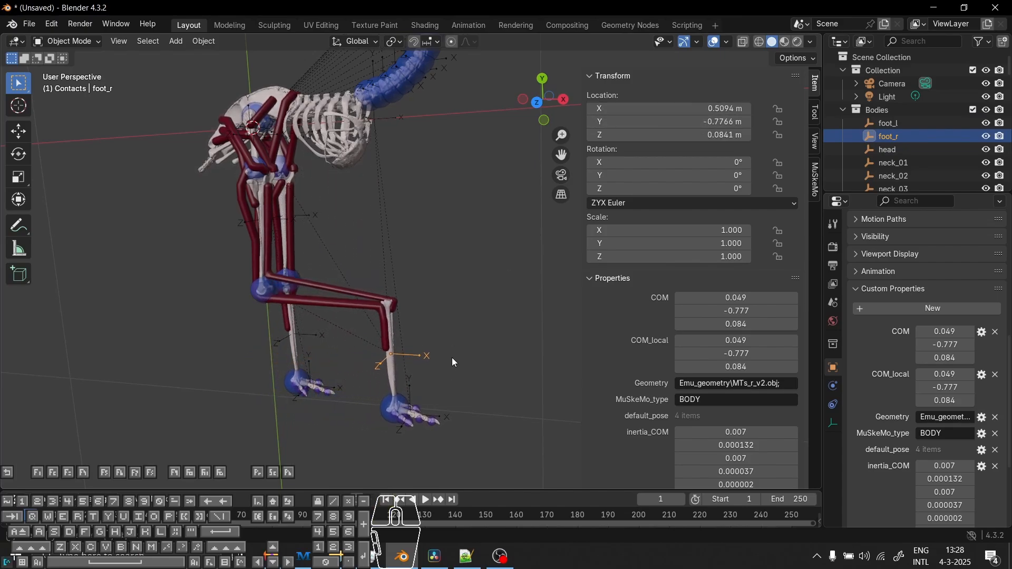
{"action": "key", "text": "ctrl+z"}
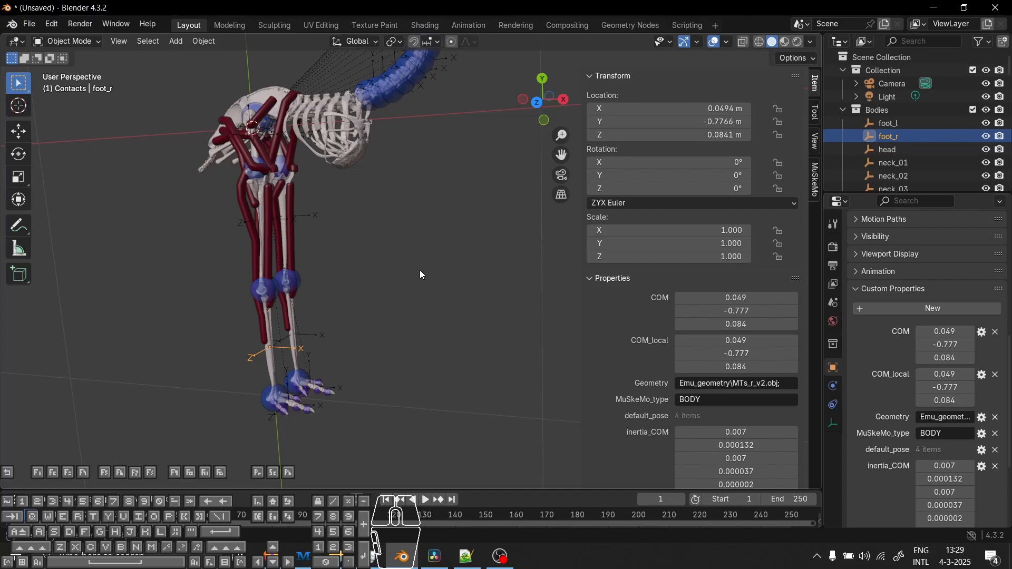
Review the rest of foot_r's item properties down to its mass, and return to the MuSkeMo panels.
{"action": "scroll", "coordinate": [653, 210], "scroll_direction": "down", "scroll_amount": 6}
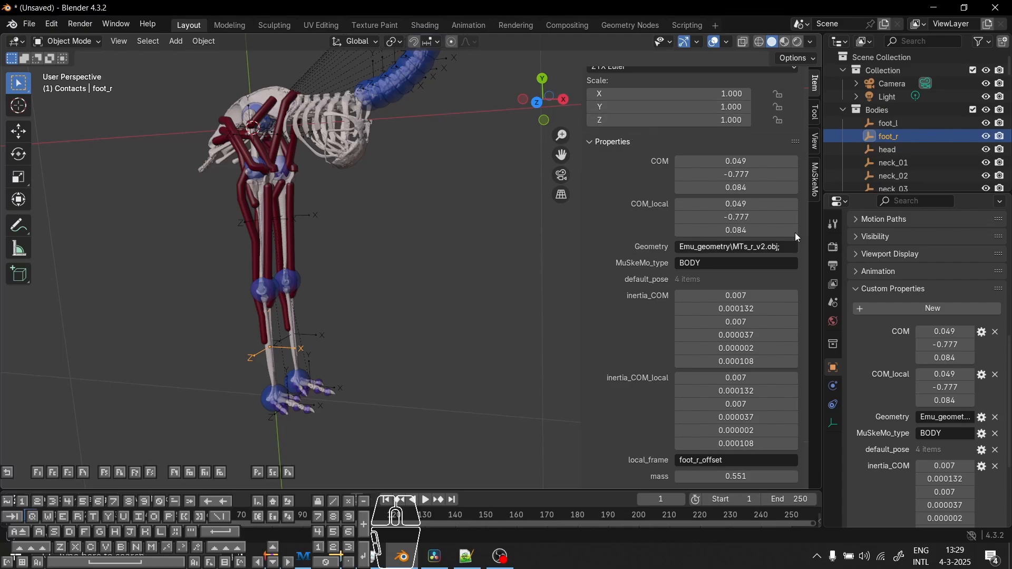
{"action": "left_click", "coordinate": [816, 181]}
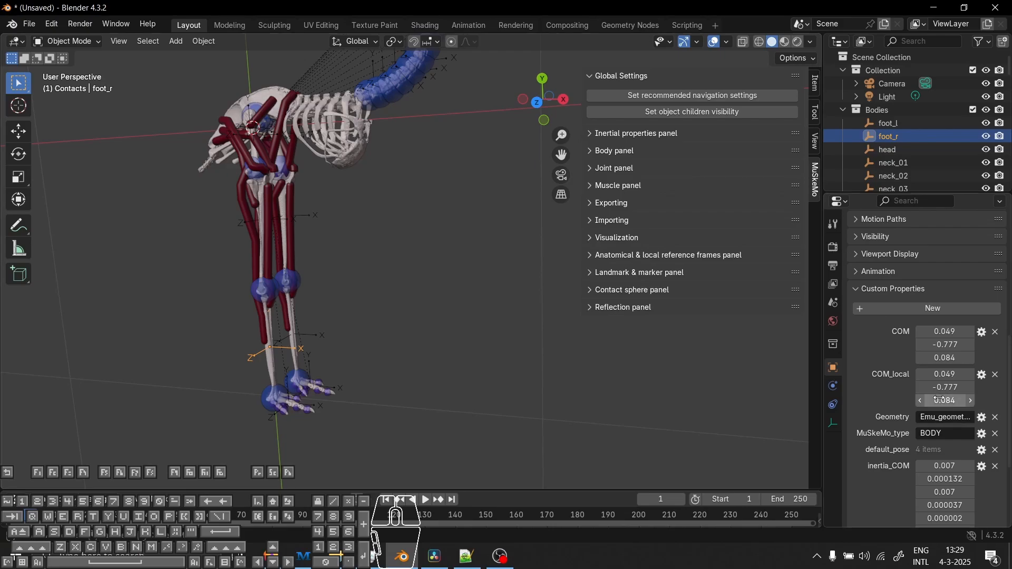
{"action": "scroll", "coordinate": [885, 261], "scroll_direction": "down", "scroll_amount": 1}
{"action": "scroll", "coordinate": [885, 262], "scroll_direction": "down", "scroll_amount": 4}
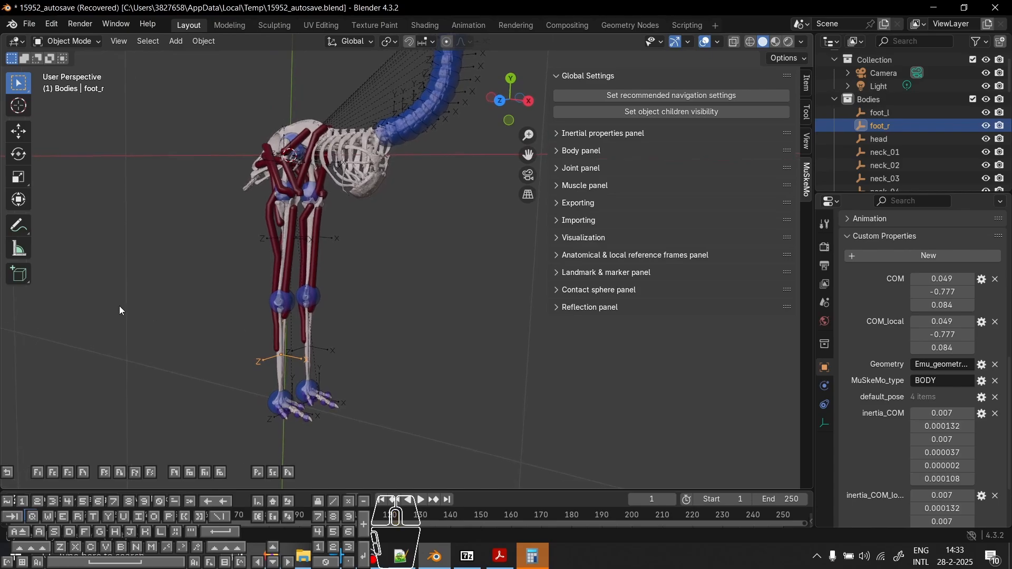
Compare the custom properties of the right ankle joint (ankle_r), the KFAE_r muscle and the foot_r body, ending on ankle_r.
{"action": "middle_click_drag", "start_coordinate": [119, 305], "coordinate": [422, 375]}
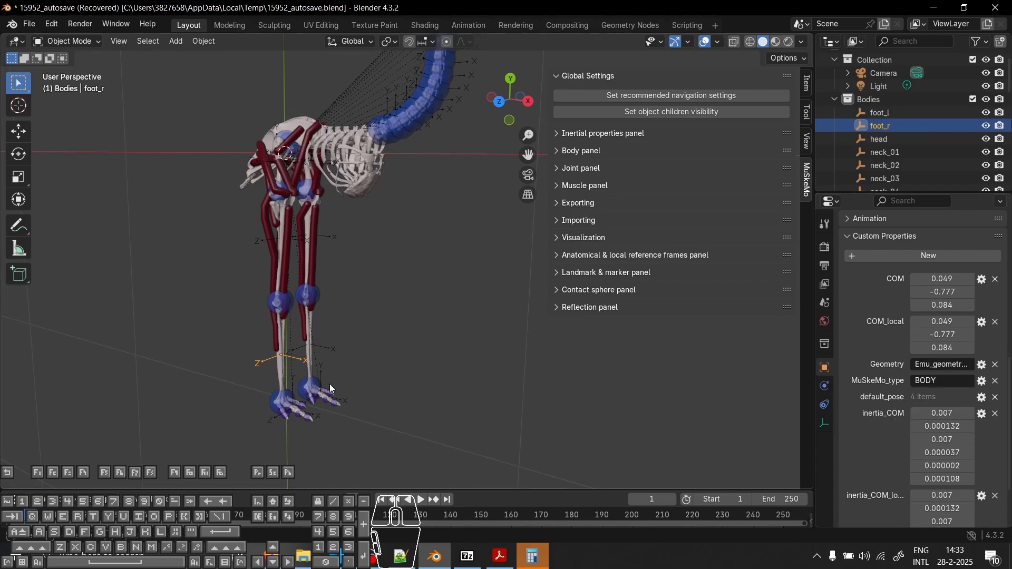
{"action": "left_click", "coordinate": [303, 303]}
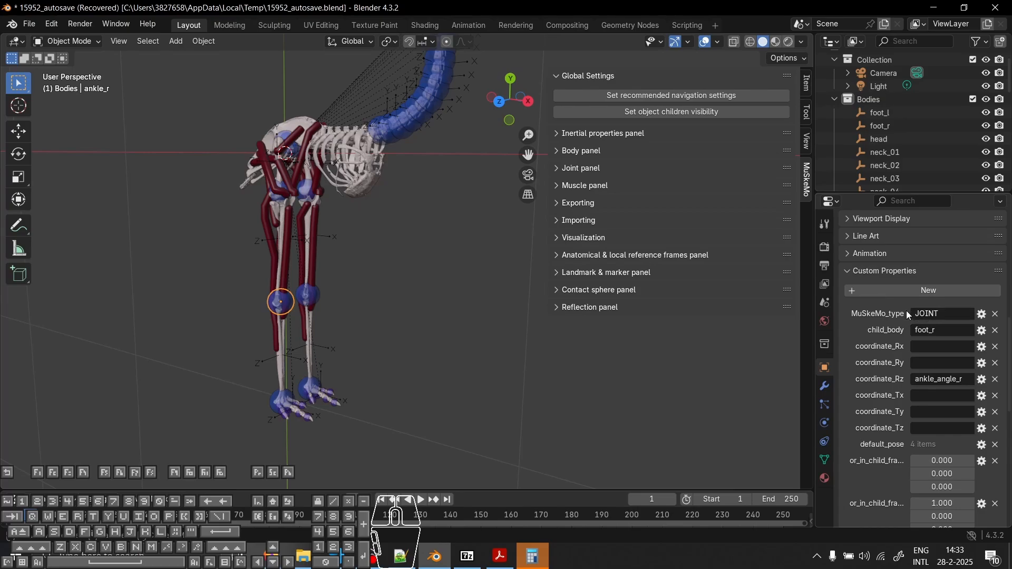
{"action": "left_click", "coordinate": [269, 256]}
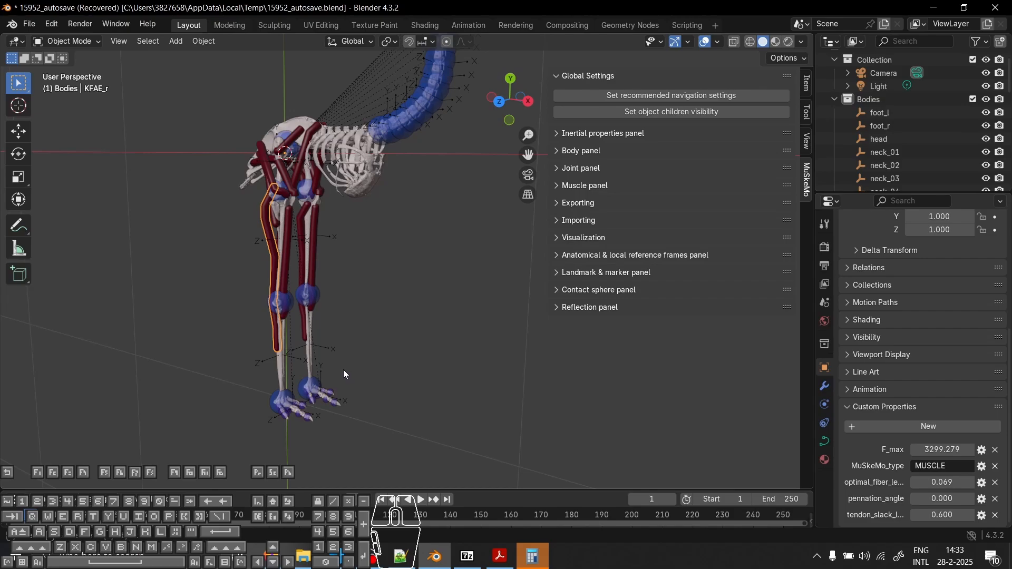
{"action": "left_click", "coordinate": [278, 391]}
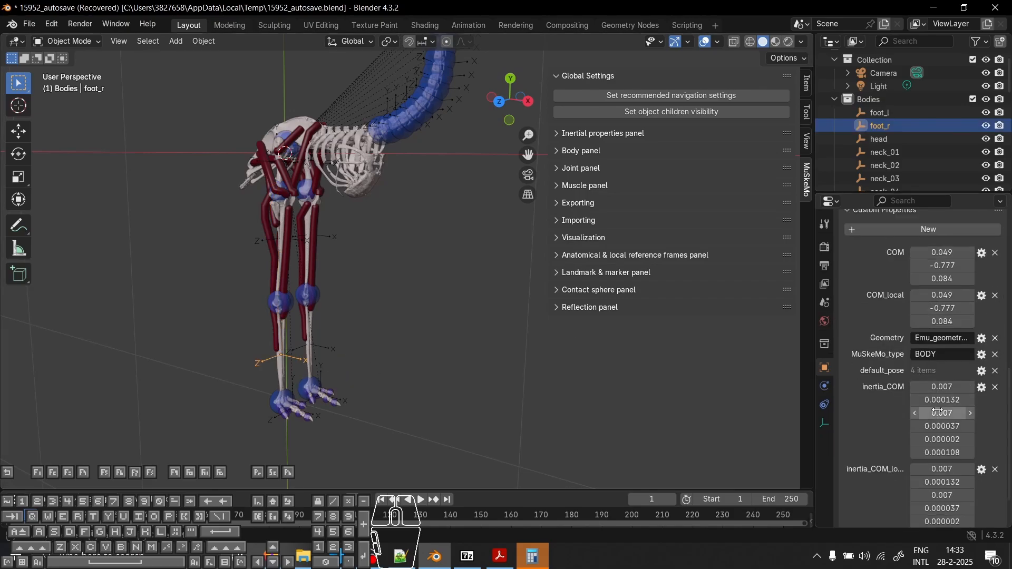
{"action": "scroll", "coordinate": [926, 380], "scroll_direction": "down", "scroll_amount": 3}
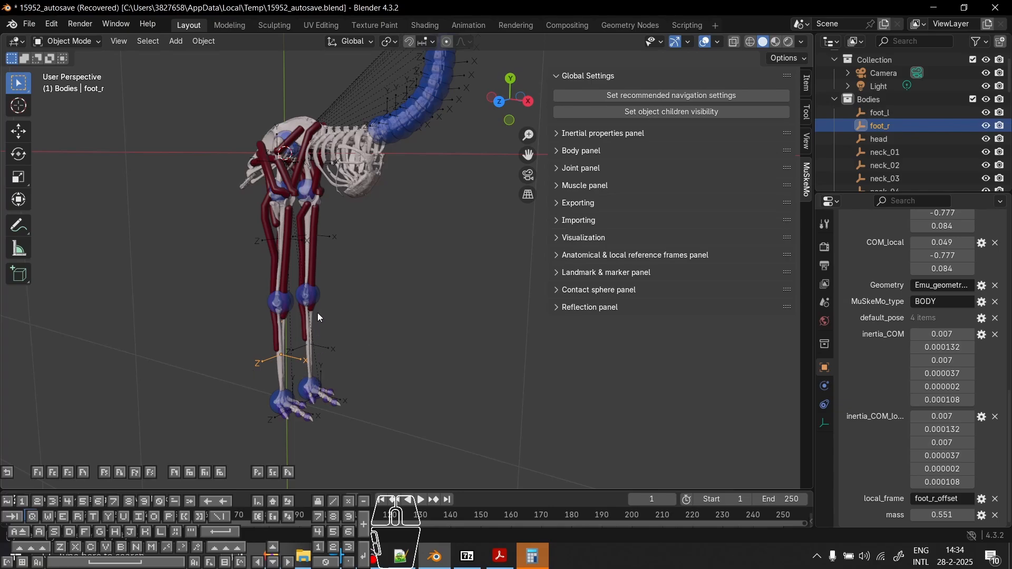
{"action": "left_click", "coordinate": [285, 304]}
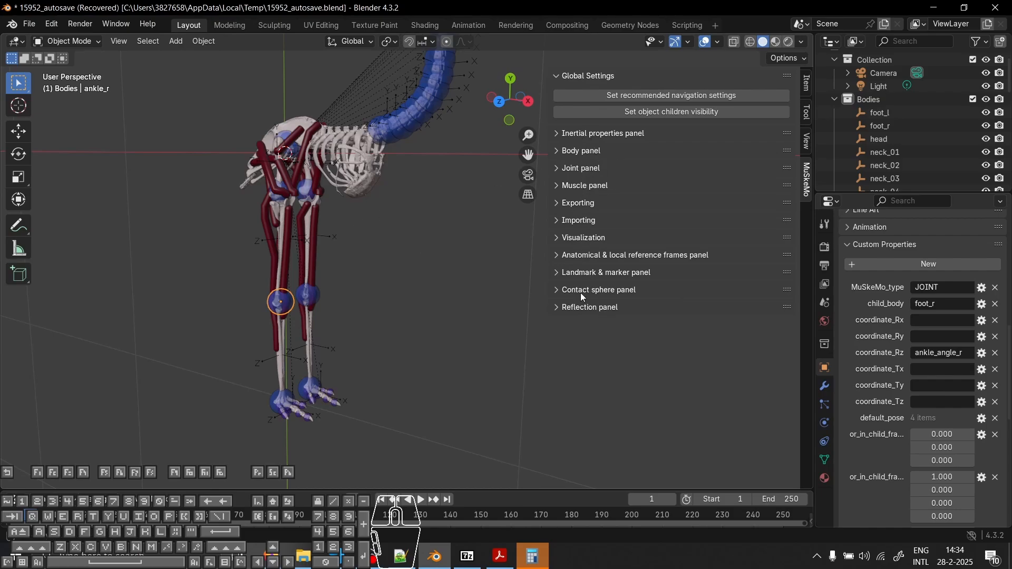
Expand the Body panel to examine its body creation options, and select the KFAE_r muscle on the right leg.
{"action": "middle_click_drag", "start_coordinate": [390, 205], "coordinate": [341, 273]}
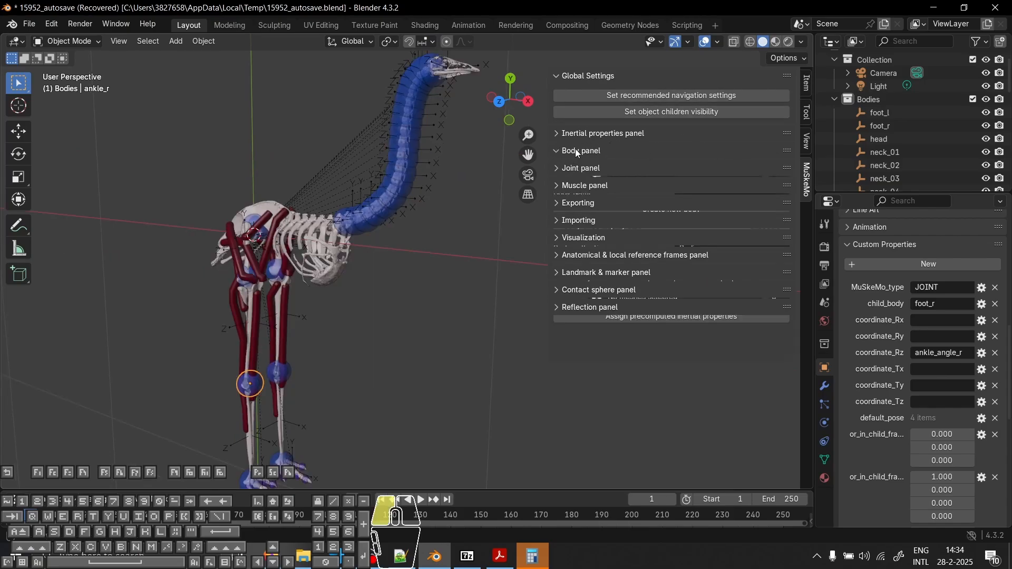
{"action": "left_click", "coordinate": [576, 152]}
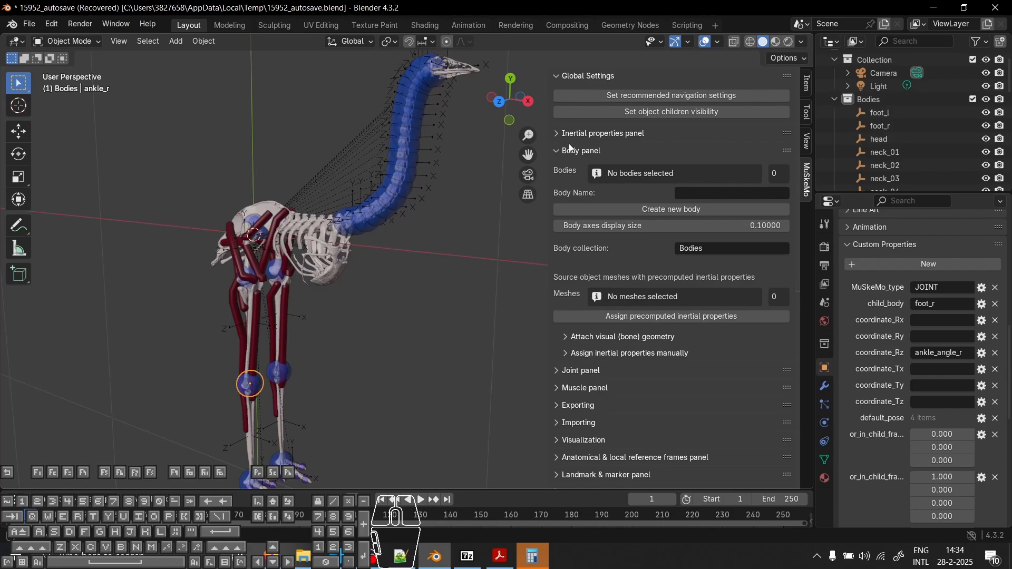
{"action": "left_click", "coordinate": [702, 194]}
{"action": "left_click", "coordinate": [404, 322]}
{"action": "middle_click_drag", "start_coordinate": [341, 378], "coordinate": [366, 347]}
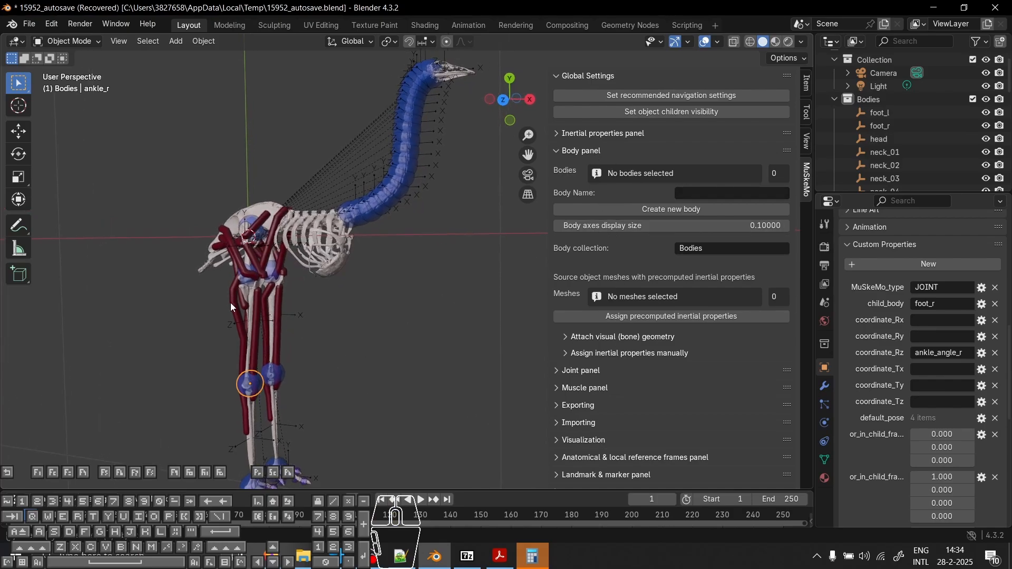
{"action": "left_click", "coordinate": [244, 357]}
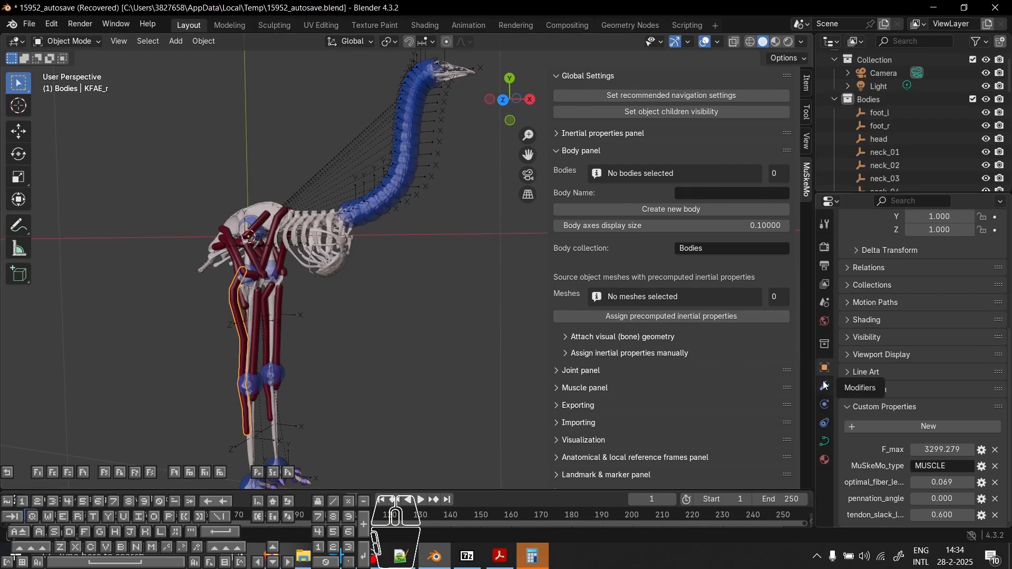
{"action": "middle_click_drag", "start_coordinate": [375, 281], "coordinate": [397, 285]}
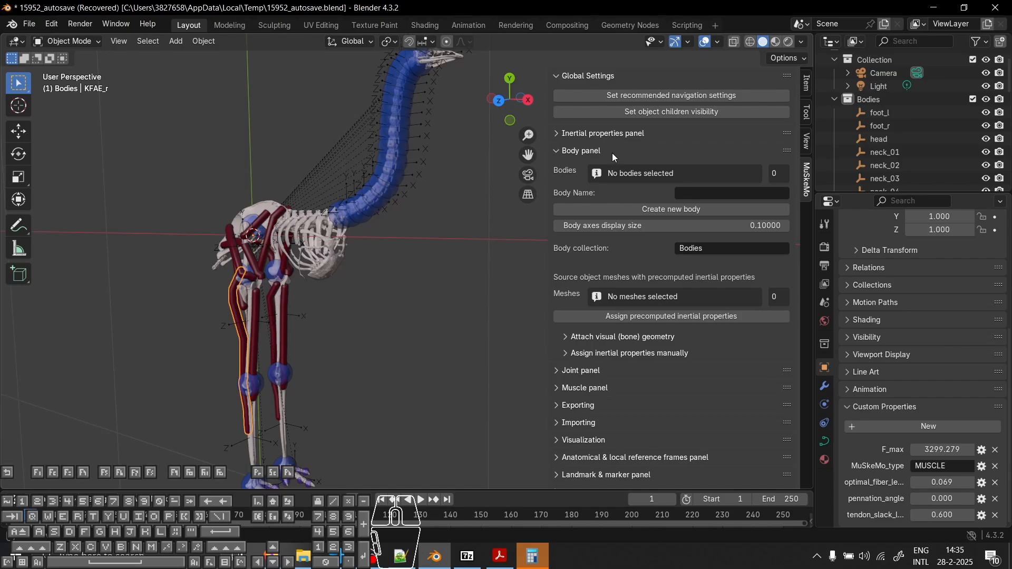
Collapse the Body panel, expand the Joint panel, and select the right ankle joint (ankle_r).
{"action": "left_click", "coordinate": [582, 151]}
{"action": "left_click", "coordinate": [579, 168]}
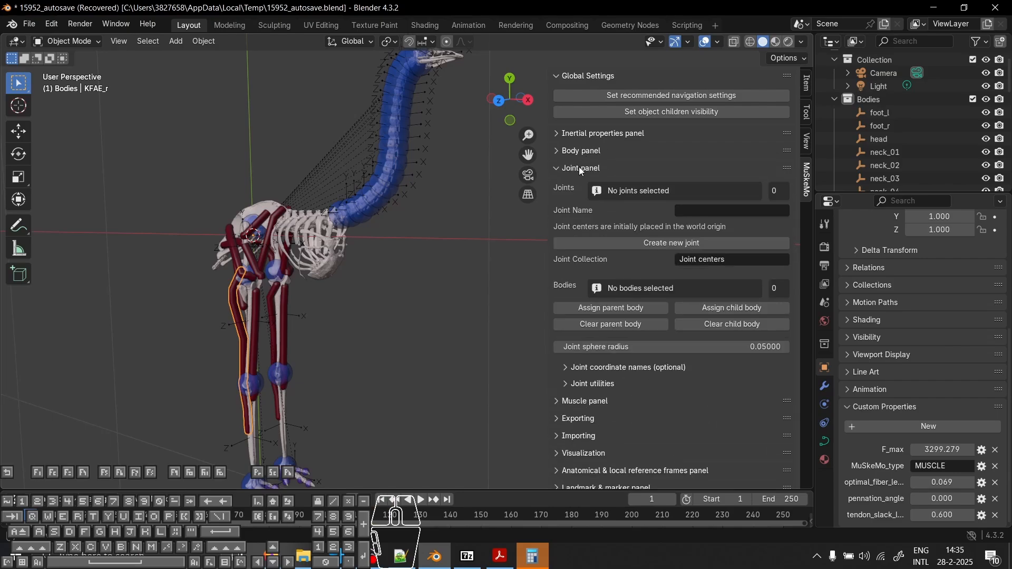
{"action": "middle_click_drag", "start_coordinate": [255, 373], "coordinate": [261, 377]}
{"action": "left_click", "coordinate": [261, 377]}
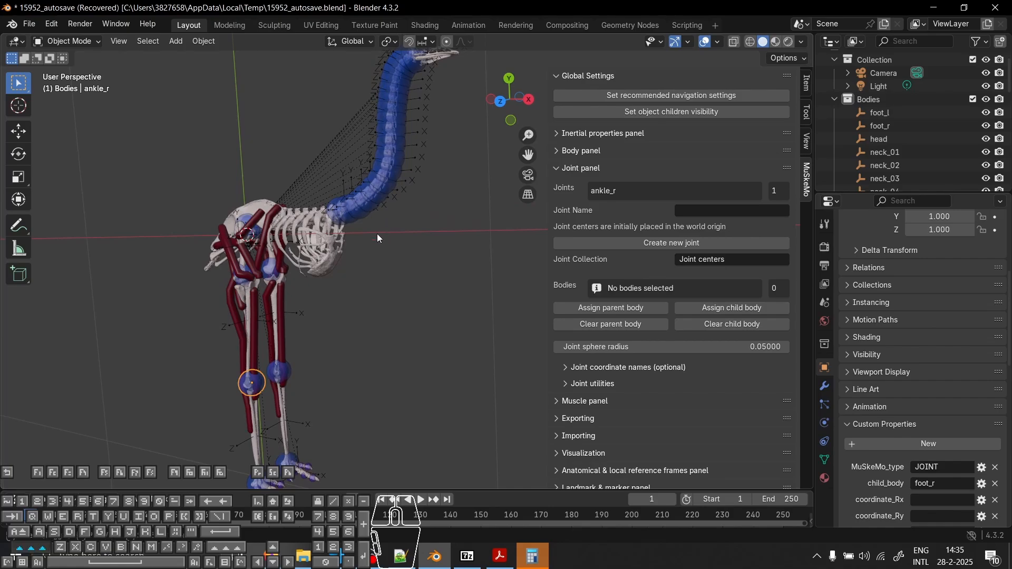
Try to assign a parent body with ankle_r and several neck joints and bodies selected together, and clear the selection.
{"action": "left_click_drag", "start_coordinate": [374, 228], "coordinate": [426, 139], "text": "shift"}
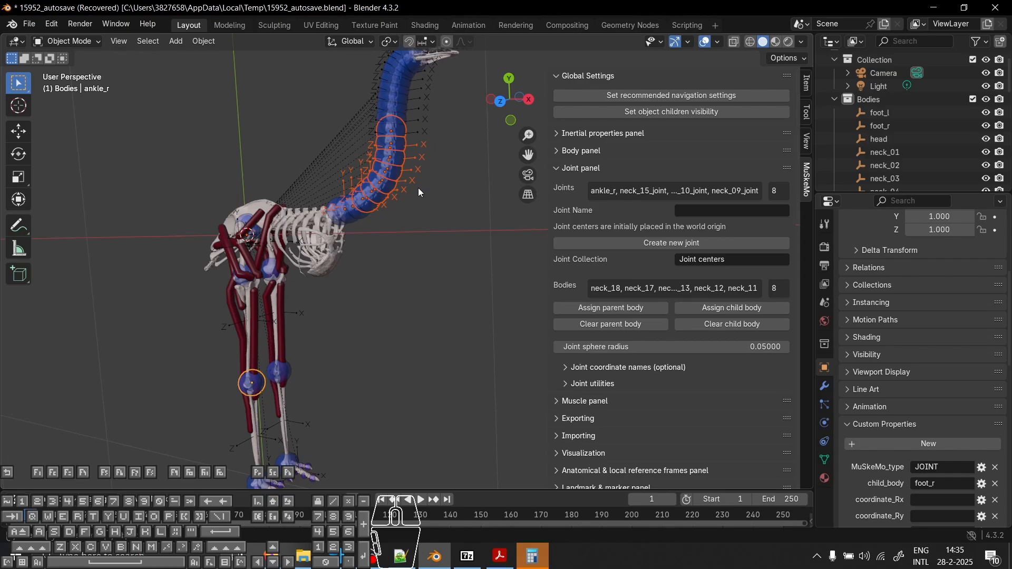
{"action": "left_click", "coordinate": [653, 308]}
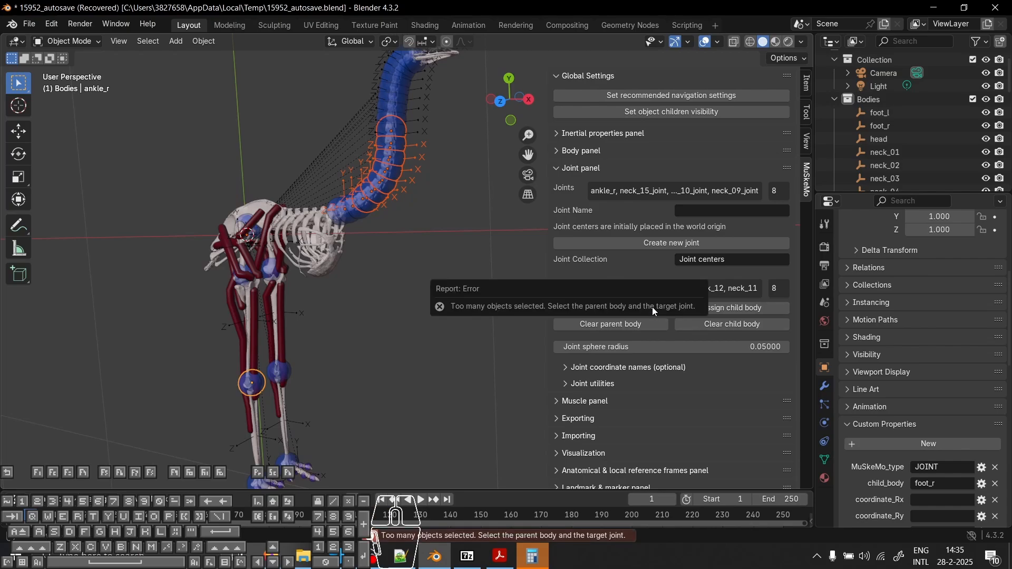
{"action": "left_click", "coordinate": [423, 393]}
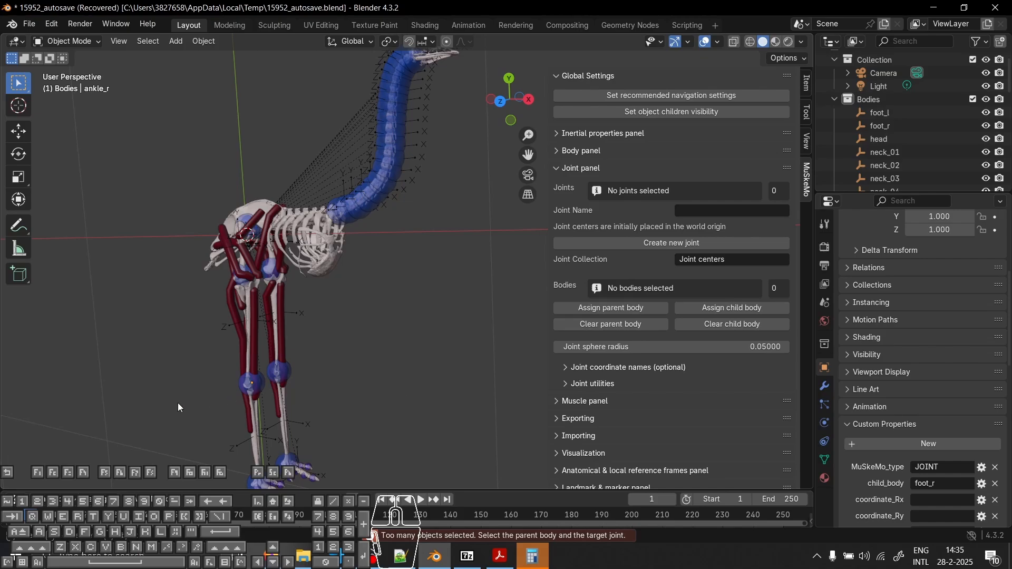
Select the right ankle joint (ankle_r) and try rotating it to test its link to the foot.
{"action": "left_click", "coordinate": [250, 390]}
{"action": "middle_click_drag", "start_coordinate": [249, 390], "coordinate": [279, 342], "text": "shift"}
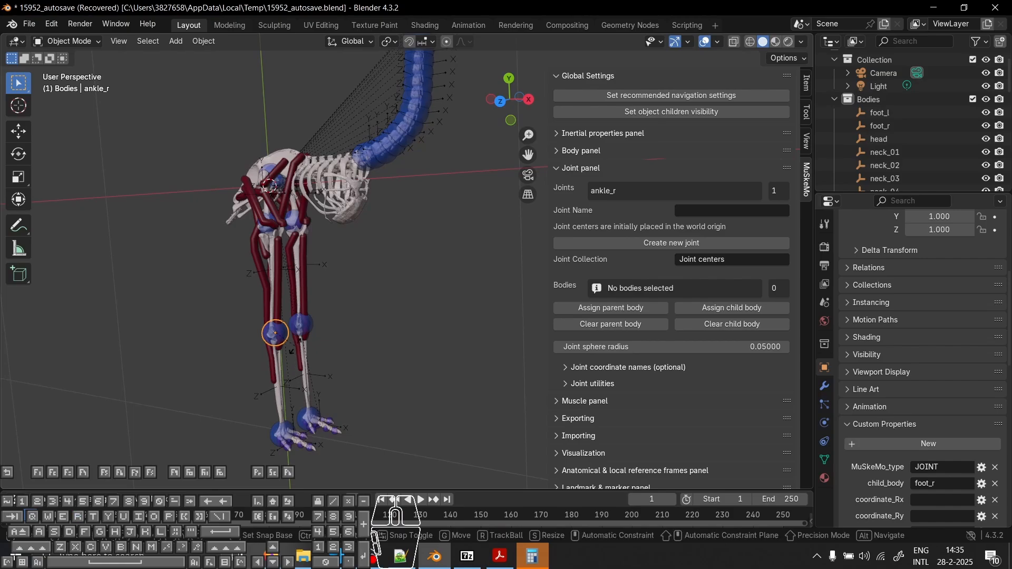
{"action": "key", "text": "r"}
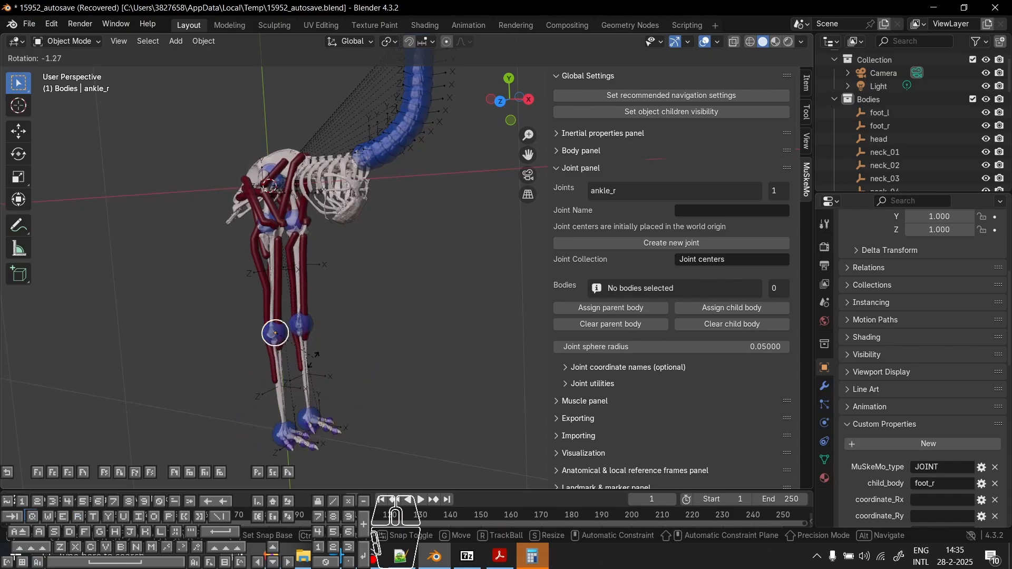
{"action": "left_click", "coordinate": [293, 388]}
Clear the child body of the right ankle joint (ankle_r).
{"action": "left_click", "coordinate": [274, 336]}
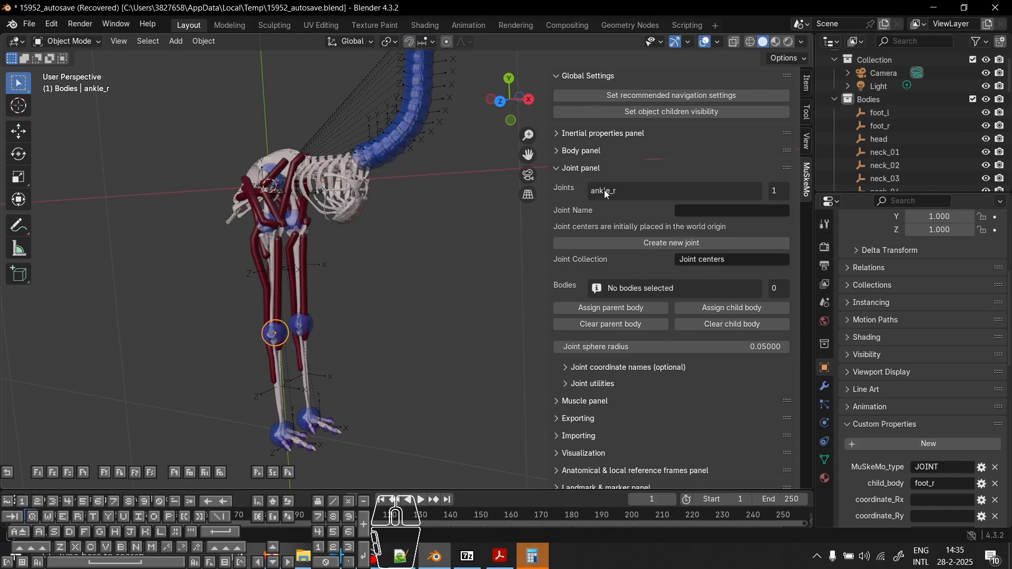
{"action": "left_click", "coordinate": [742, 326]}
Test the separation by moving the foot_r body and rotating the ankle_r joint, cancelling both transforms.
{"action": "left_click", "coordinate": [293, 389]}
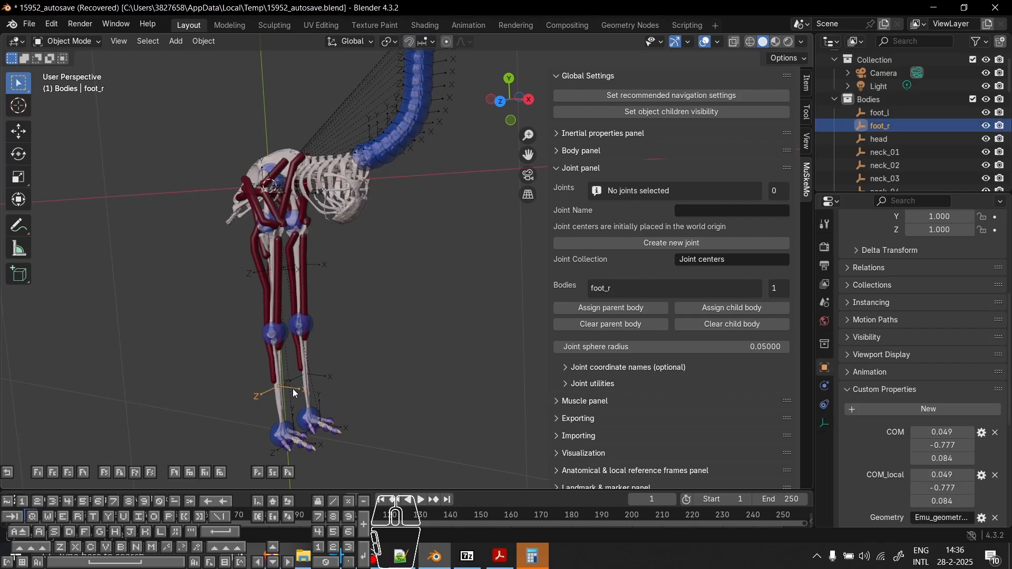
{"action": "key", "text": "g"}
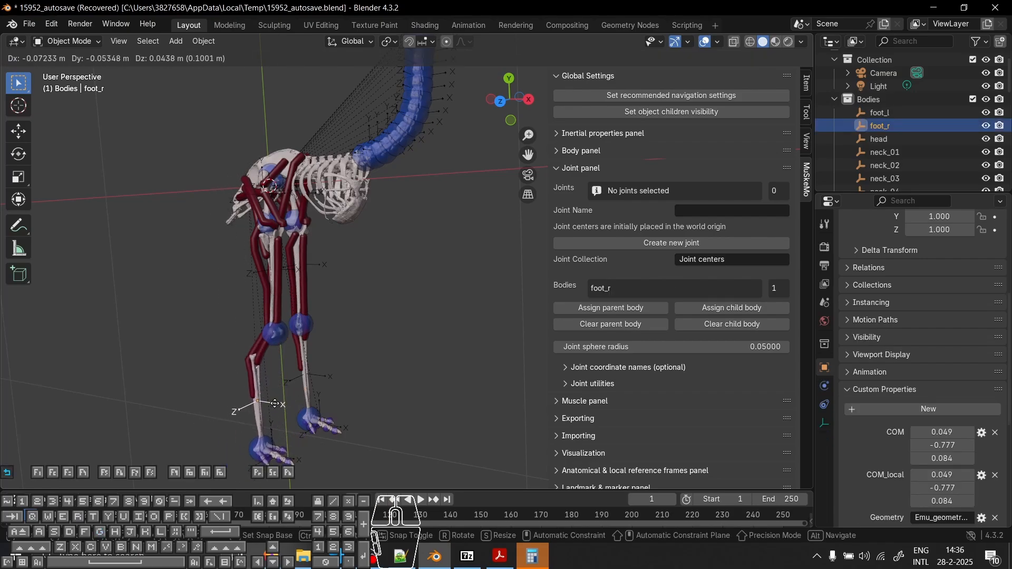
{"action": "right_click", "coordinate": [275, 404]}
{"action": "left_click", "coordinate": [275, 331]}
{"action": "key", "text": "r"}
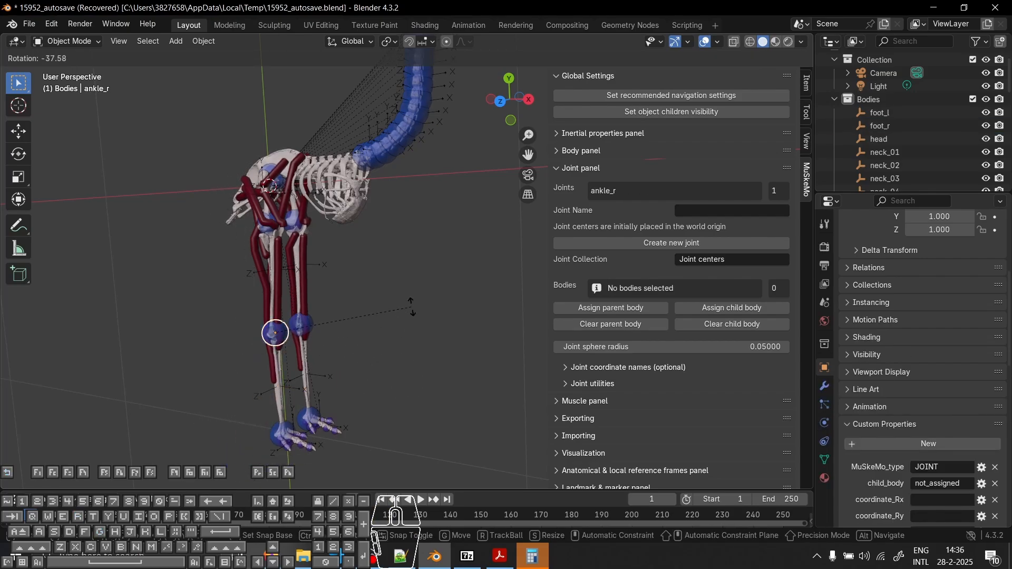
{"action": "right_click", "coordinate": [411, 372]}
Assign foot_r as the child body of ankle_r, test the link with trial rotations, and cancel them.
{"action": "left_click", "coordinate": [261, 395]}
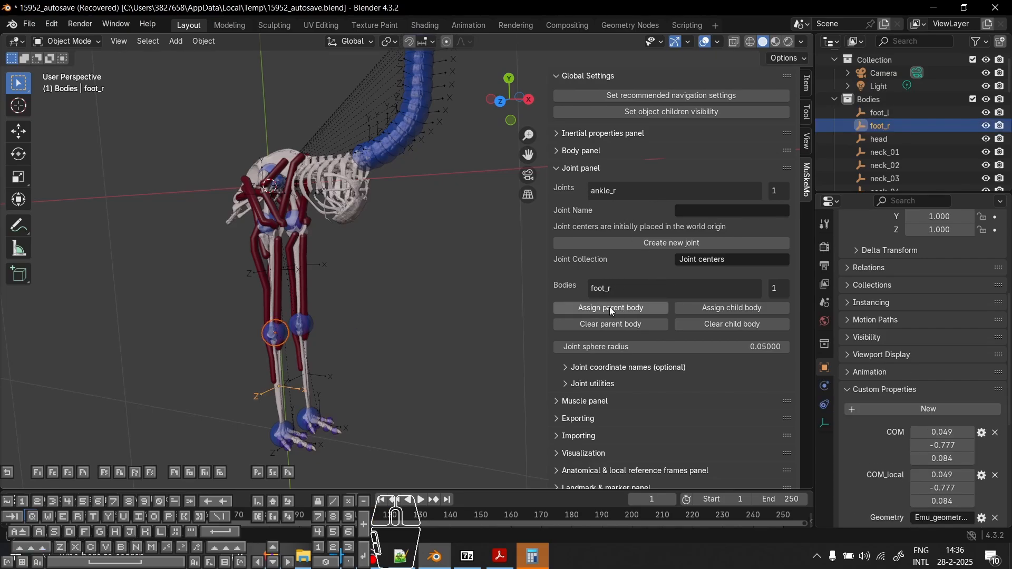
{"action": "left_click", "coordinate": [721, 309]}
{"action": "key", "text": "r"}
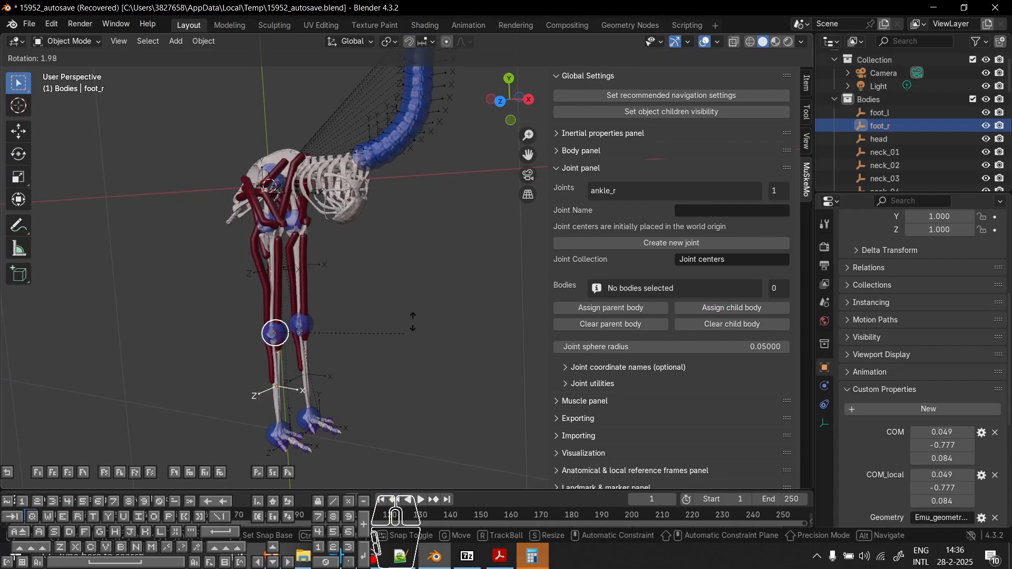
{"action": "key", "text": "Escape"}
{"action": "key", "text": "r"}
{"action": "key", "text": "Escape"}
{"action": "left_click", "coordinate": [423, 304]}
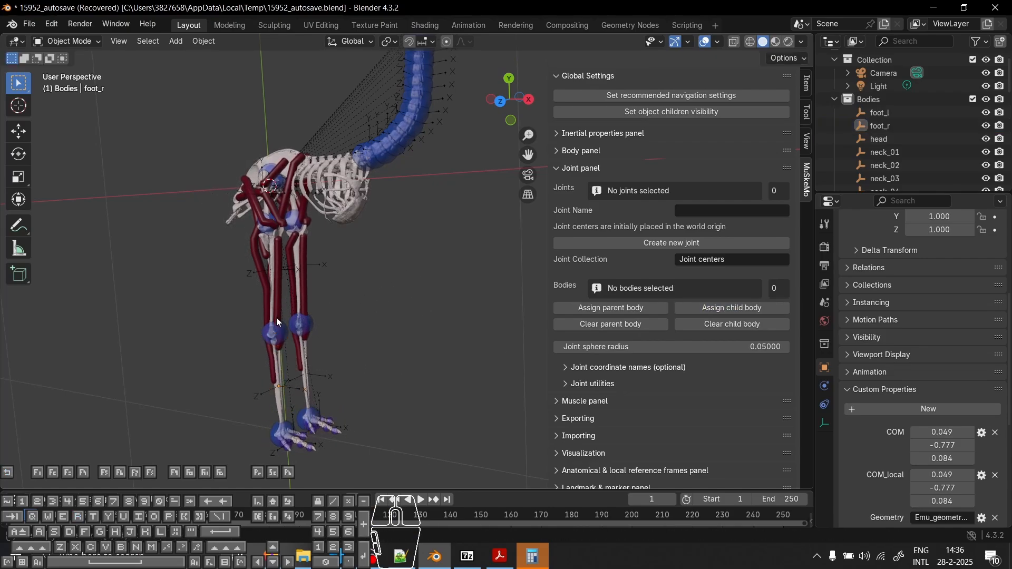
Select the ankle_r joint and review its custom properties, including child body, coordinate names and orientation entries.
{"action": "left_click", "coordinate": [276, 322]}
{"action": "scroll", "coordinate": [500, 378], "scroll_direction": "down", "scroll_amount": 2}
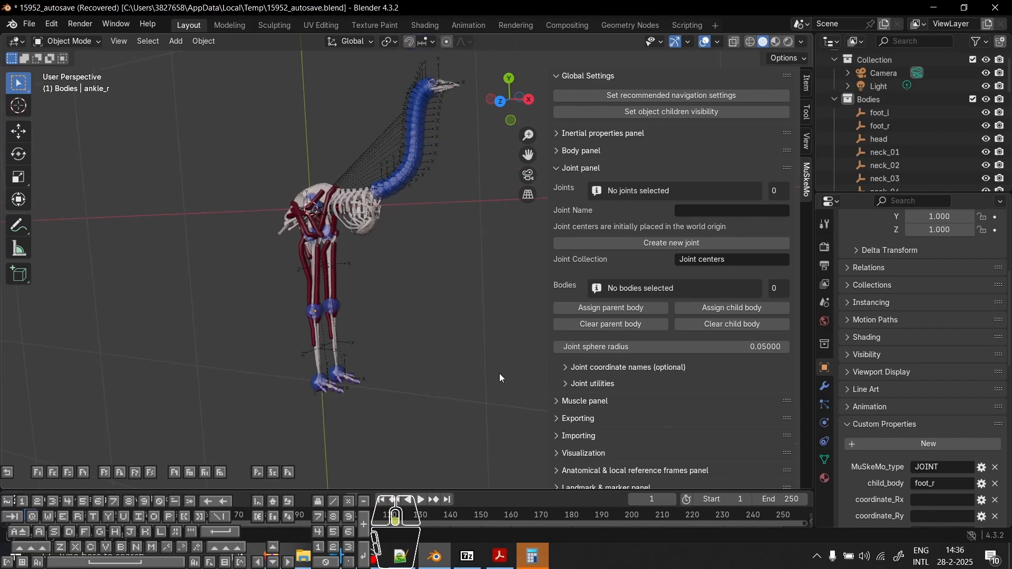
{"action": "scroll", "coordinate": [501, 369], "scroll_direction": "up", "scroll_amount": 2}
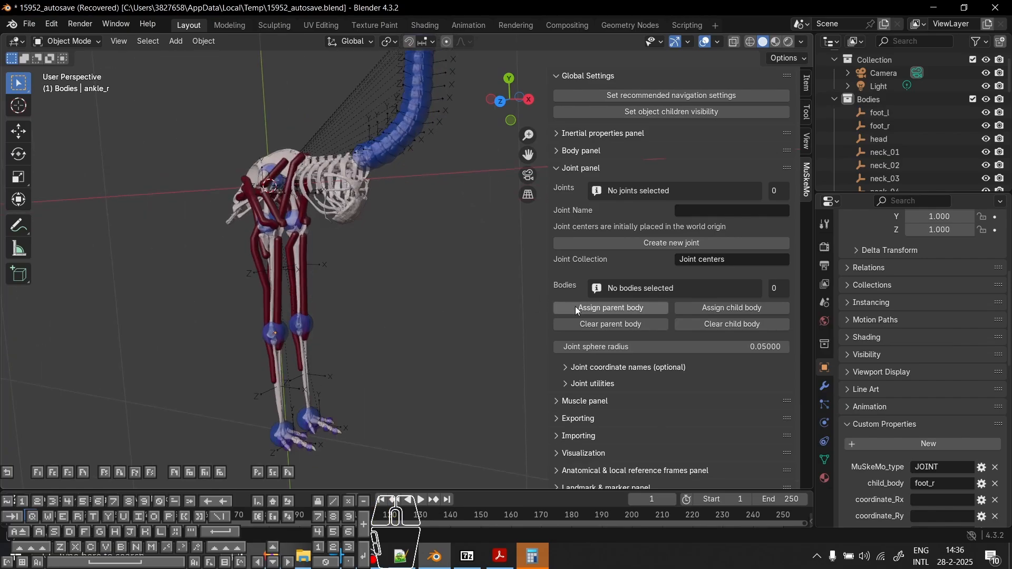
{"action": "left_click", "coordinate": [582, 168]}
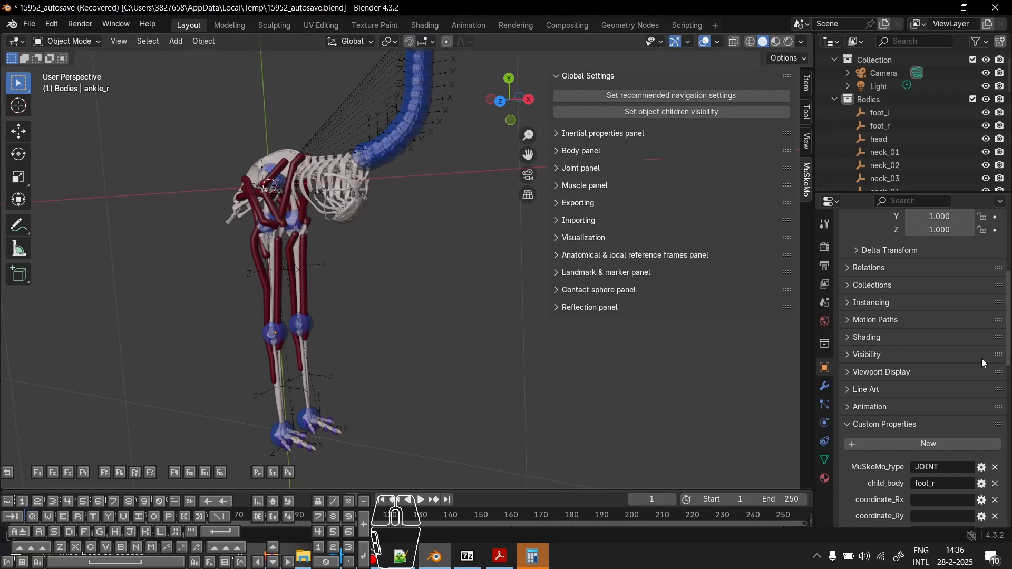
{"action": "scroll", "coordinate": [940, 347], "scroll_direction": "down", "scroll_amount": 6}
{"action": "scroll", "coordinate": [941, 347], "scroll_direction": "down", "scroll_amount": 6}
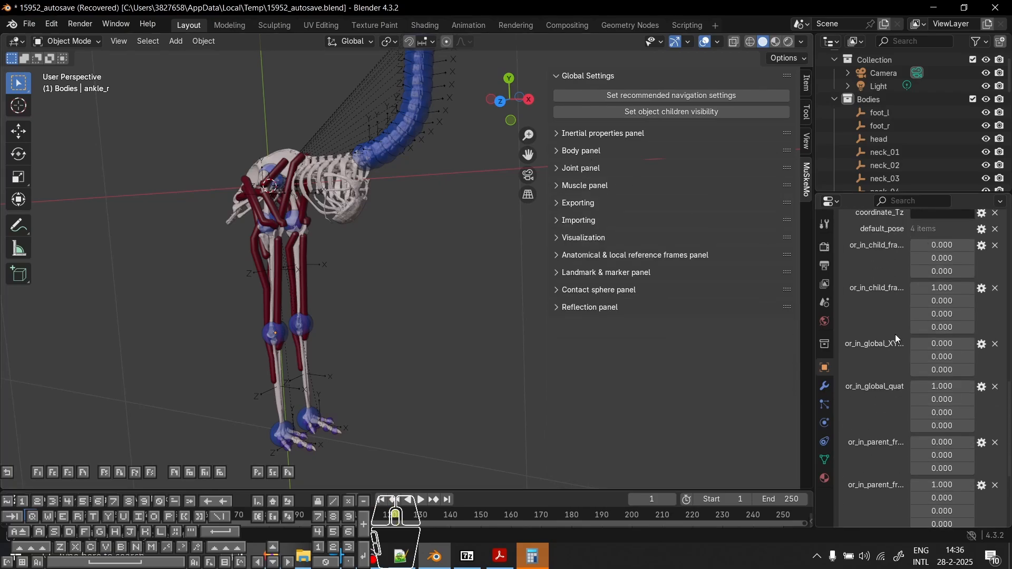
{"action": "middle_click_drag", "start_coordinate": [369, 301], "coordinate": [378, 341]}
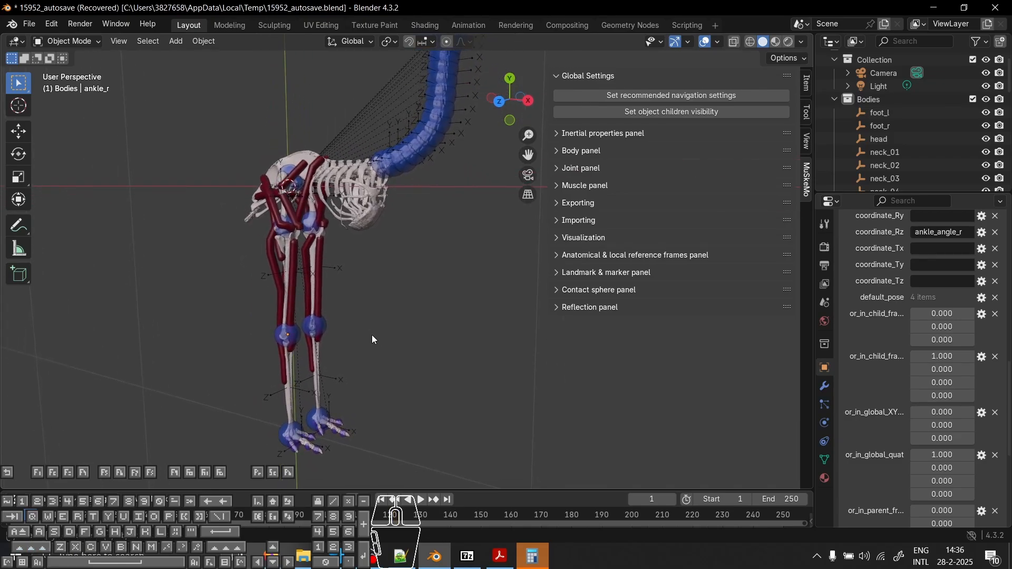
Select the KFAE_r muscle and examine its custom properties and the hook modifiers linking it to bodies.
{"action": "left_click", "coordinate": [288, 290]}
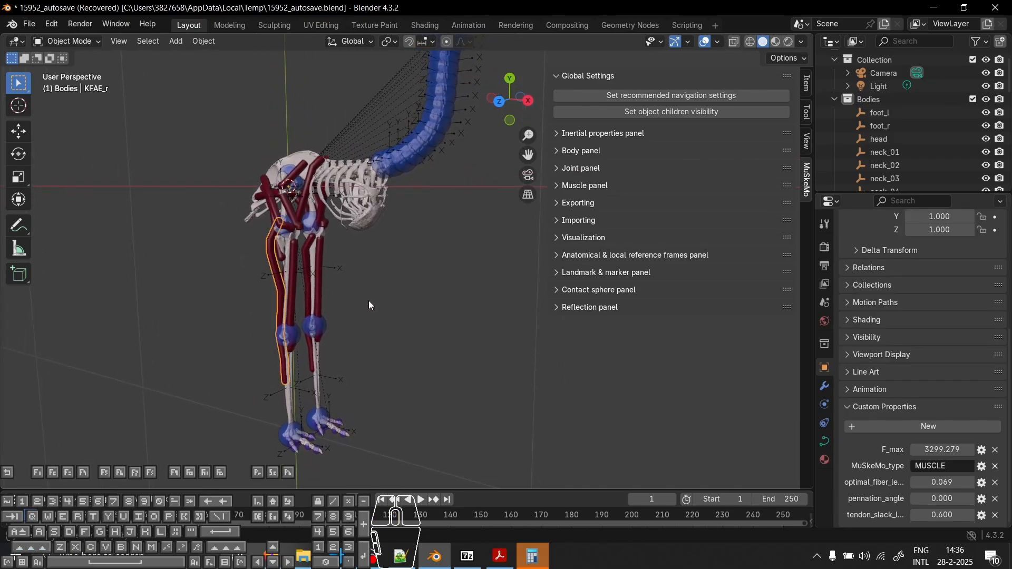
{"action": "middle_click_drag", "start_coordinate": [348, 313], "coordinate": [463, 289]}
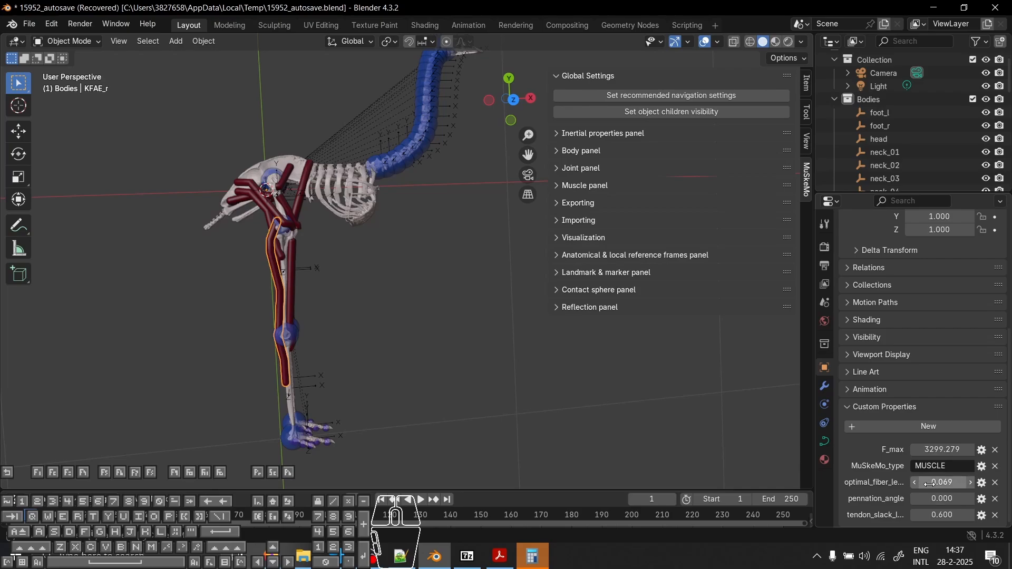
{"action": "left_click", "coordinate": [828, 386]}
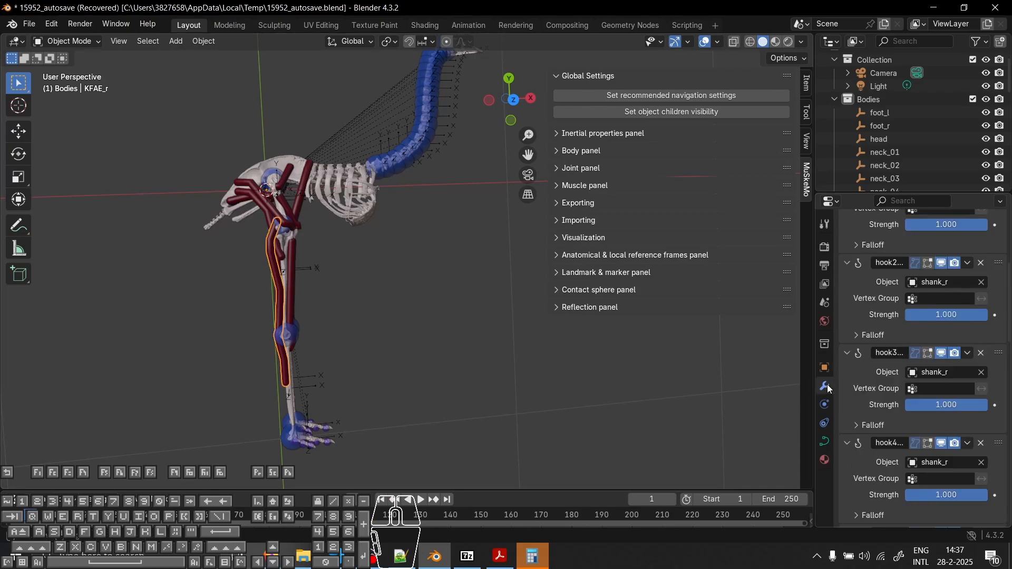
{"action": "scroll", "coordinate": [923, 311], "scroll_direction": "up", "scroll_amount": 7}
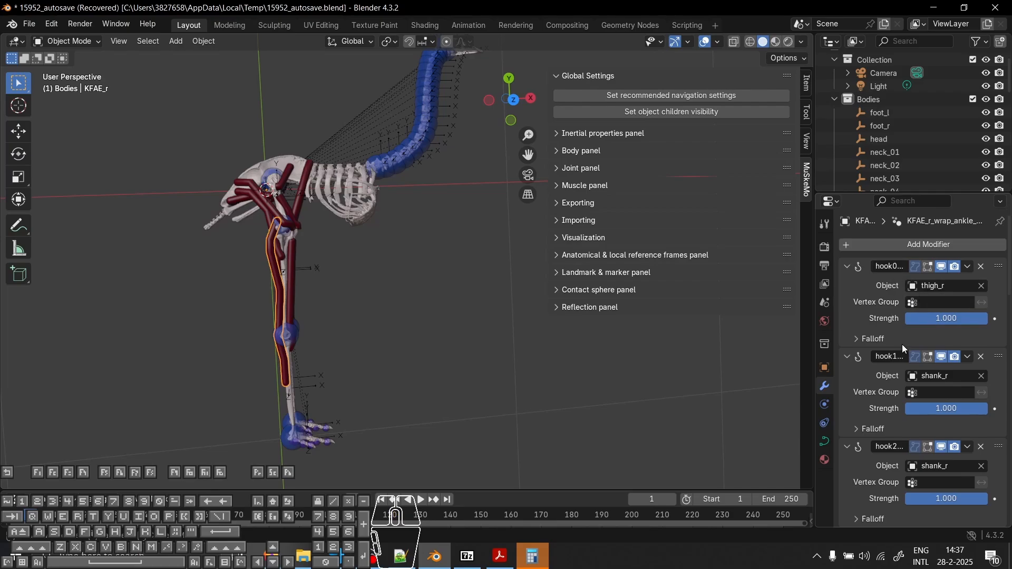
{"action": "scroll", "coordinate": [400, 316], "scroll_direction": "down", "scroll_amount": 3}
{"action": "scroll", "coordinate": [371, 309], "scroll_direction": "up", "scroll_amount": 4}
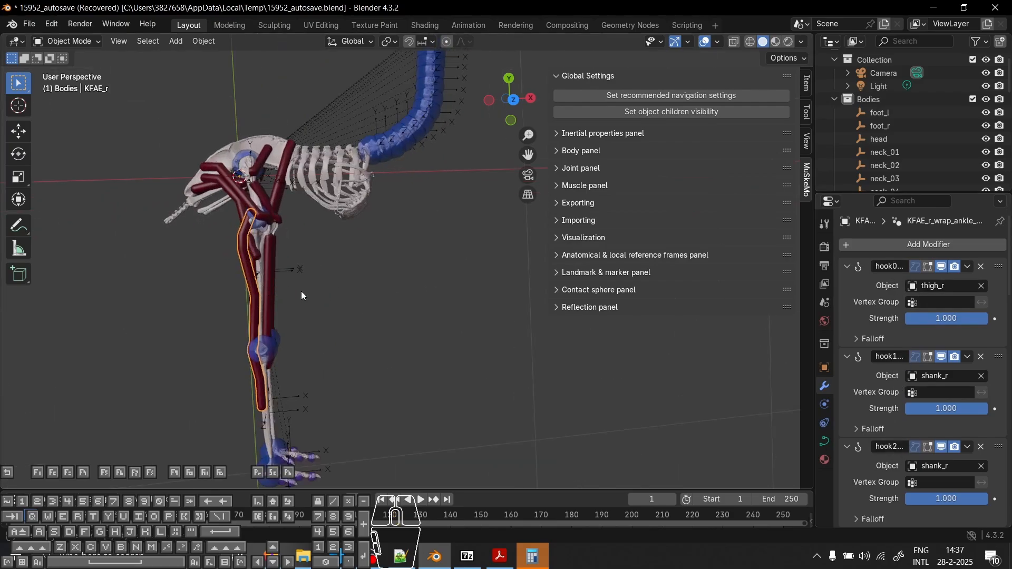
Inspect the curve points of the KFAE_r muscle in Edit Mode and return to Object Mode.
{"action": "middle_click_drag", "start_coordinate": [426, 323], "coordinate": [340, 292]}
{"action": "key", "text": "Tab"}
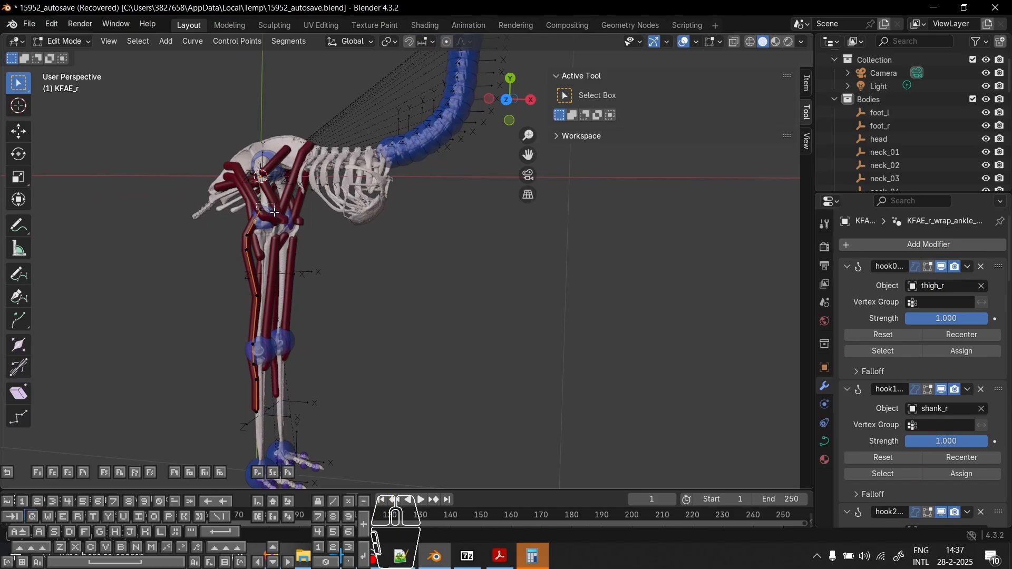
{"action": "left_click_drag", "start_coordinate": [235, 223], "coordinate": [262, 247]}
{"action": "left_click", "coordinate": [245, 251]}
{"action": "key", "text": "Tab"}
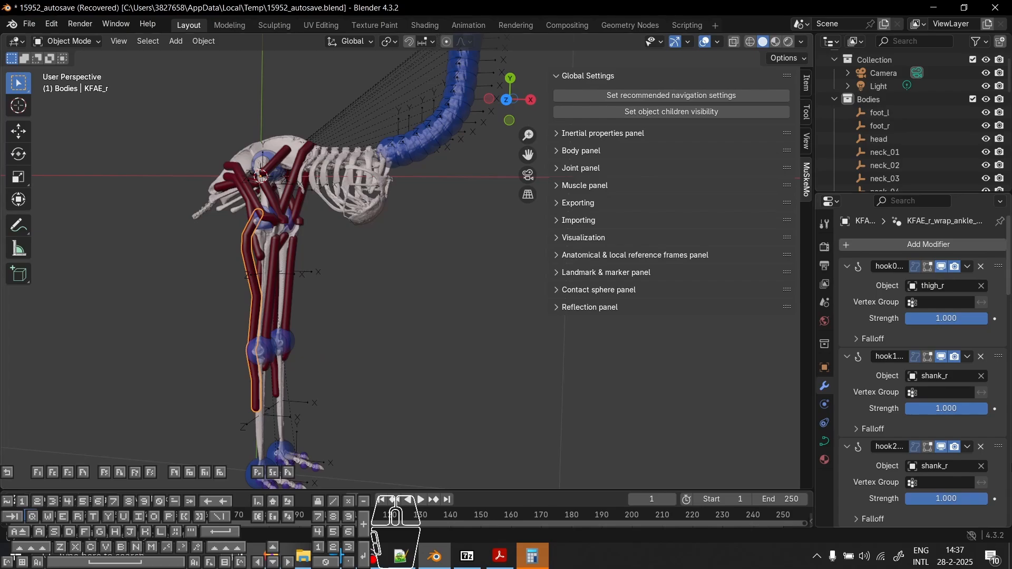
Examine the cylinder wrap, SimpleMuscleViz and bevel modifiers of the KFAE_r muscle.
{"action": "scroll", "coordinate": [941, 428], "scroll_direction": "down", "scroll_amount": 10}
{"action": "scroll", "coordinate": [941, 428], "scroll_direction": "down", "scroll_amount": 5}
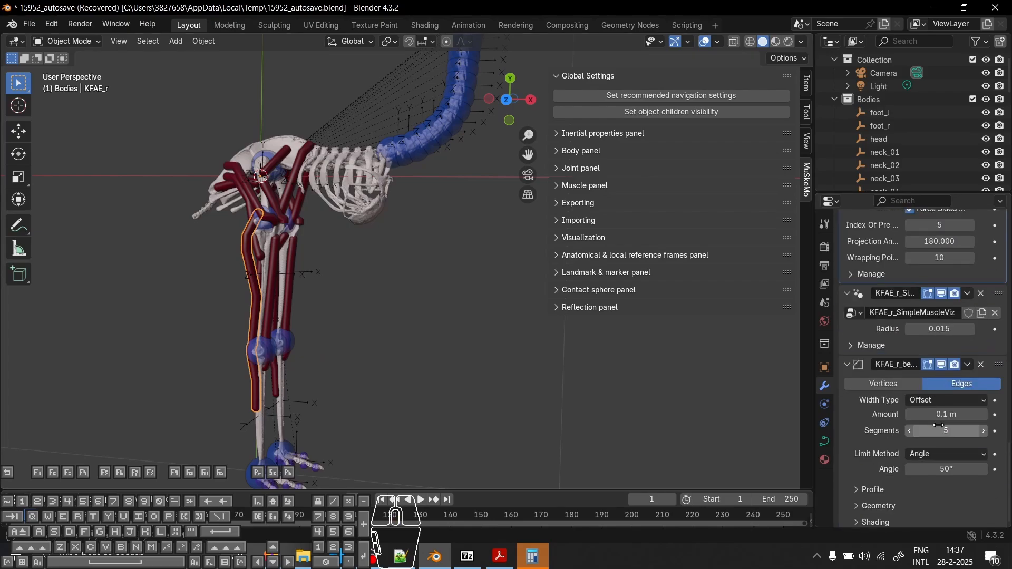
{"action": "scroll", "coordinate": [970, 369], "scroll_direction": "up", "scroll_amount": 6}
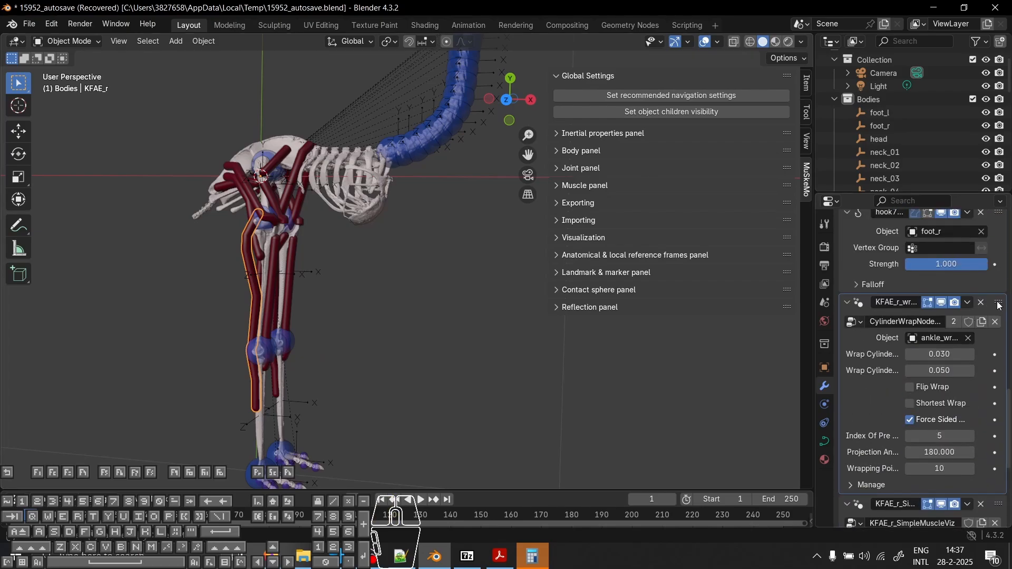
Rotate the ankle_r joint about the global Z axis to test the muscle wrapping, and cancel the rotation.
{"action": "middle_click_drag", "start_coordinate": [245, 377], "coordinate": [311, 359], "text": "shift"}
{"action": "scroll", "coordinate": [308, 360], "scroll_direction": "up", "scroll_amount": 3}
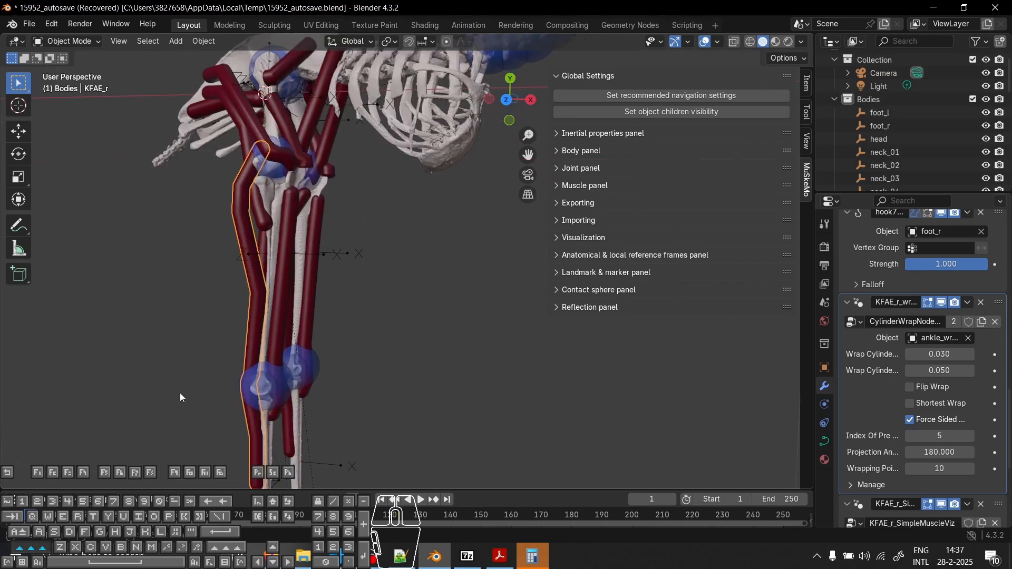
{"action": "middle_click_drag", "start_coordinate": [354, 395], "coordinate": [488, 338], "text": "shift"}
{"action": "left_click", "coordinate": [346, 367]}
{"action": "key", "text": "r"}
{"action": "key", "text": "z"}
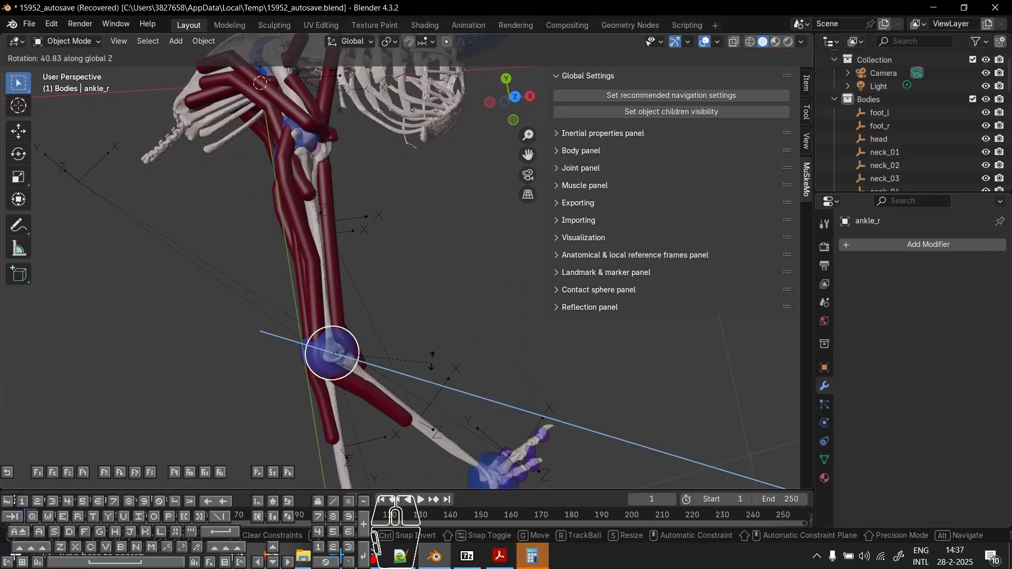
{"action": "right_click", "coordinate": [439, 278]}
Reselect the KFAE_r muscle, turn on Flip Wrap in its ankle wrap modifier, inspect the path, and turn it off again.
{"action": "scroll", "coordinate": [440, 278], "scroll_direction": "down", "scroll_amount": 1}
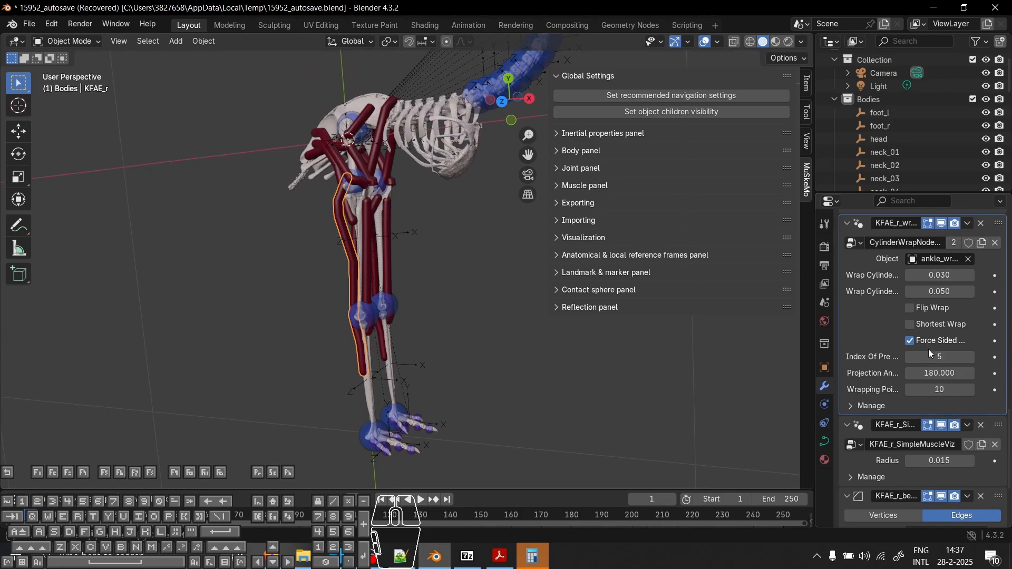
{"action": "scroll", "coordinate": [329, 367], "scroll_direction": "up", "scroll_amount": 7}
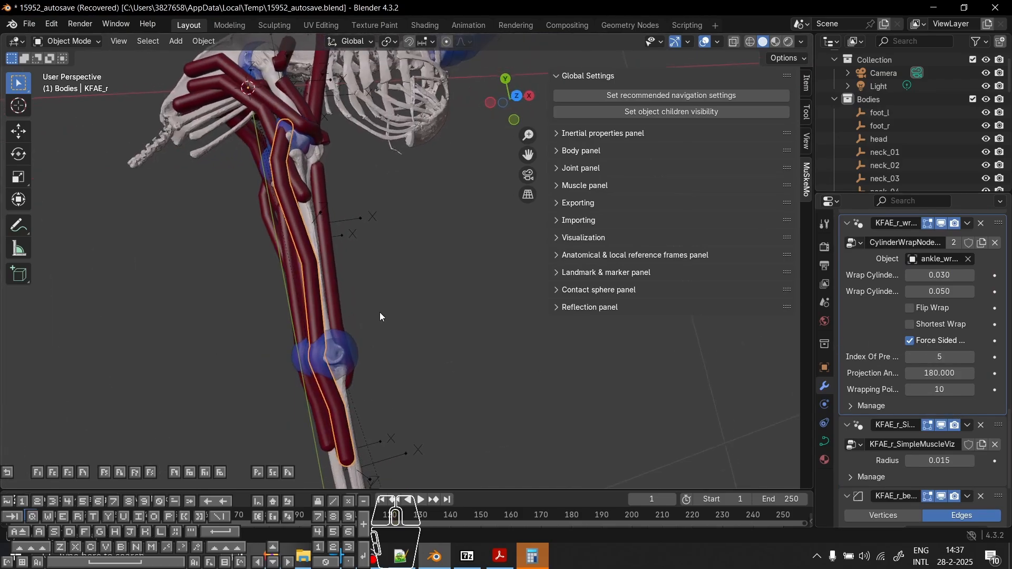
{"action": "scroll", "coordinate": [882, 331], "scroll_direction": "up", "scroll_amount": 3}
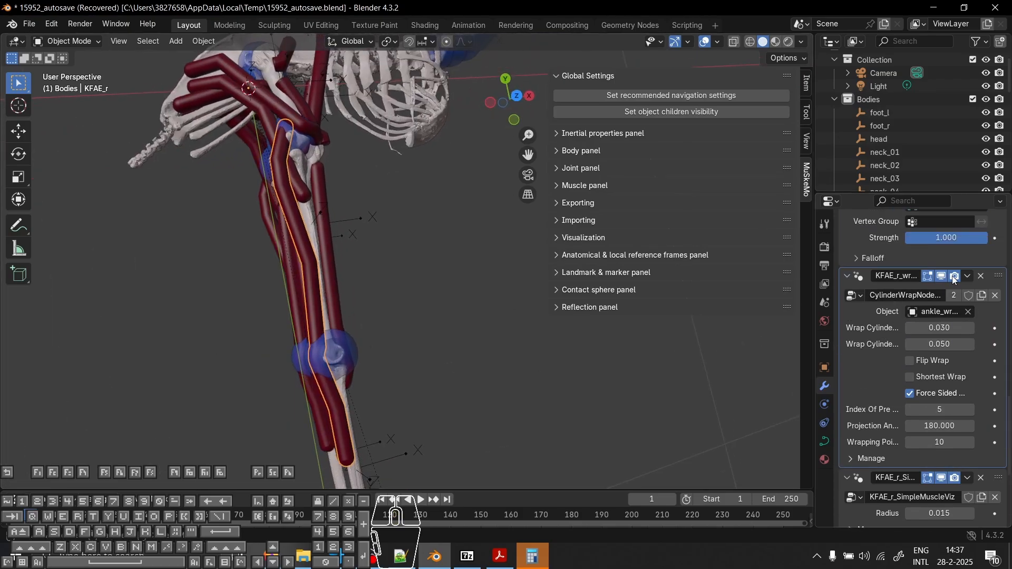
{"action": "middle_click_drag", "start_coordinate": [355, 297], "coordinate": [295, 224]}
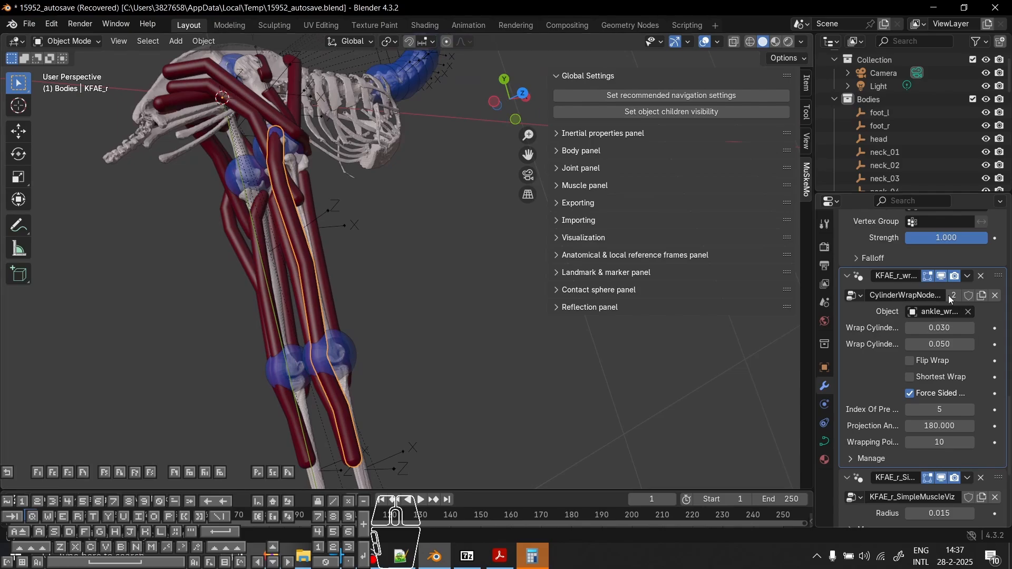
{"action": "scroll", "coordinate": [850, 385], "scroll_direction": "up", "scroll_amount": 2}
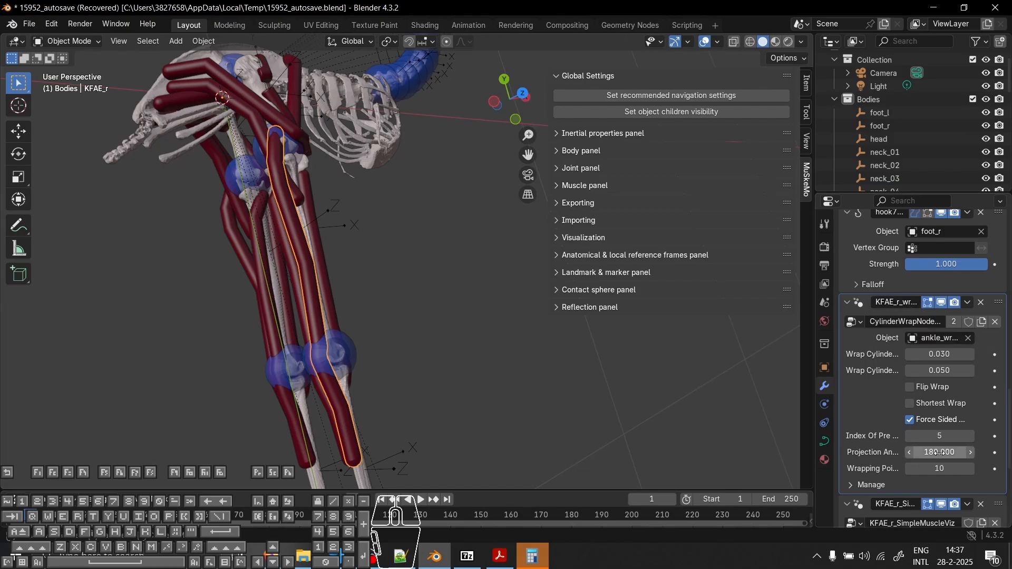
{"action": "left_click", "coordinate": [933, 388]}
{"action": "middle_click_drag", "start_coordinate": [504, 258], "coordinate": [430, 340]}
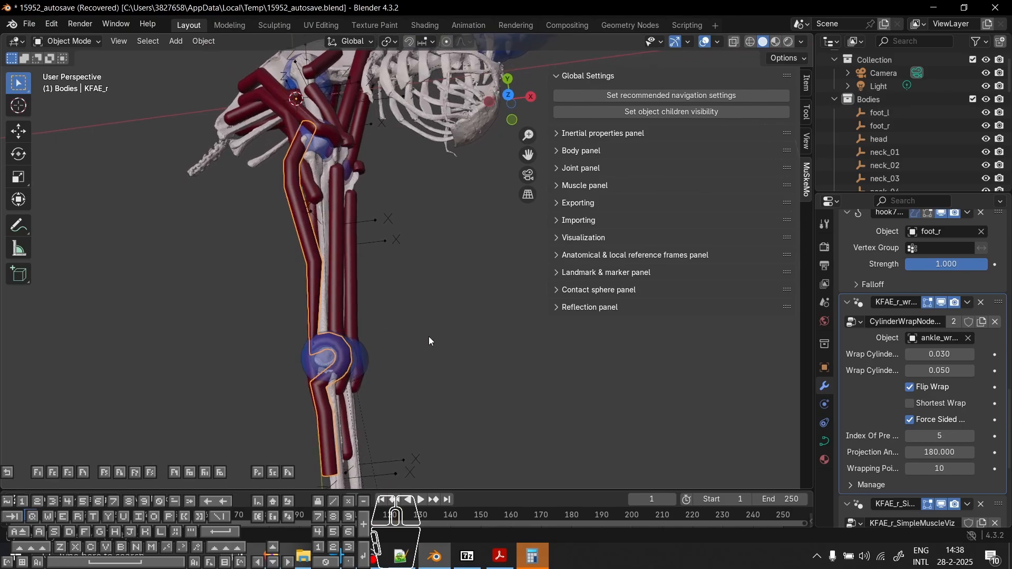
{"action": "left_click", "coordinate": [936, 389]}
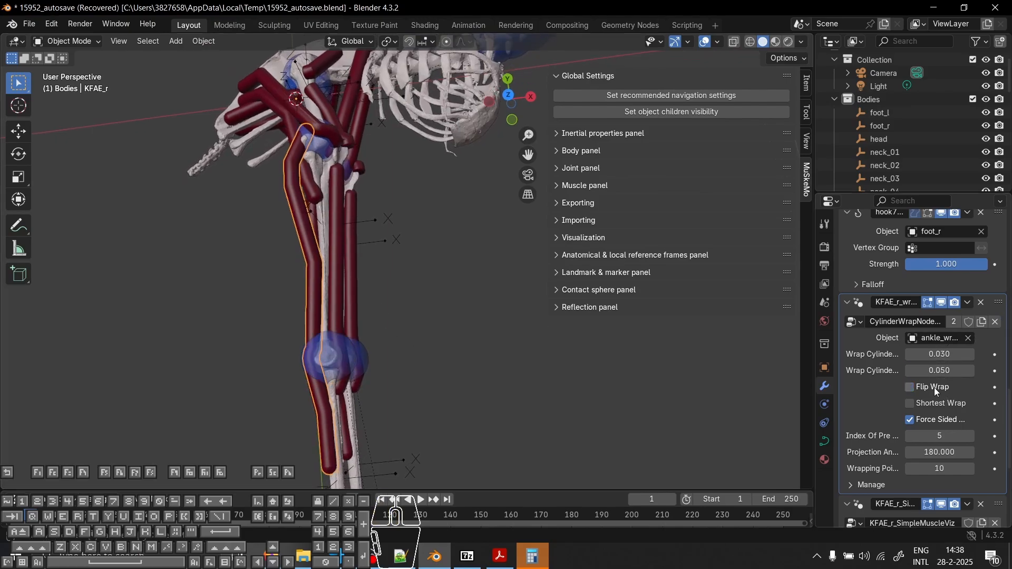
Raise the KFAE_r SimpleMuscleViz radius to 0.035 with the muscle deselected, and restore it to 0.015.
{"action": "middle_click_drag", "start_coordinate": [409, 290], "coordinate": [406, 253]}
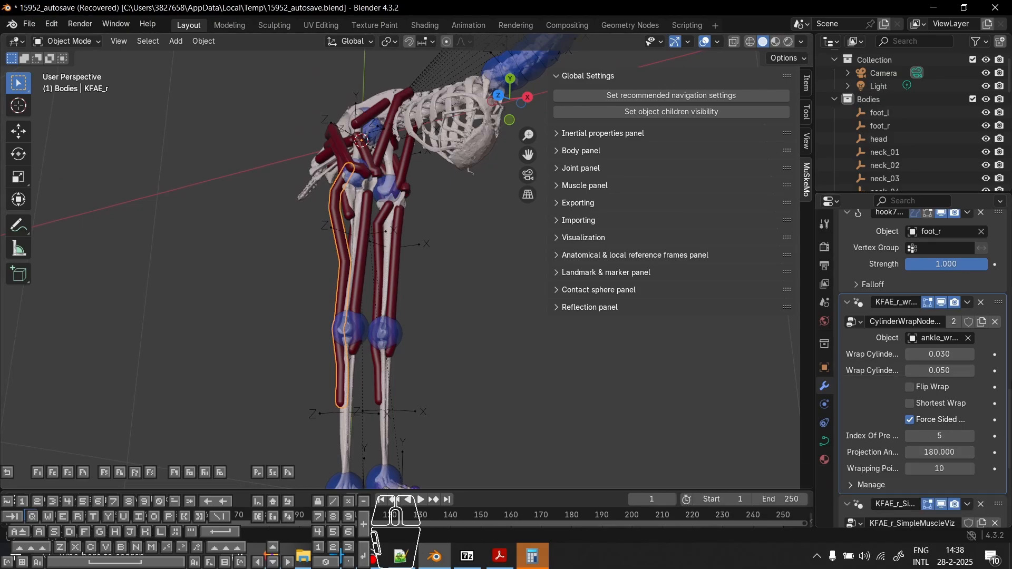
{"action": "scroll", "coordinate": [960, 342], "scroll_direction": "down", "scroll_amount": 3}
{"action": "mouse_move", "coordinate": [395, 232]}
{"action": "middle_mouse_down"}
{"action": "mouse_move", "coordinate": [418, 236]}
{"action": "mouse_move", "coordinate": [398, 235]}
{"action": "middle_mouse_up"}
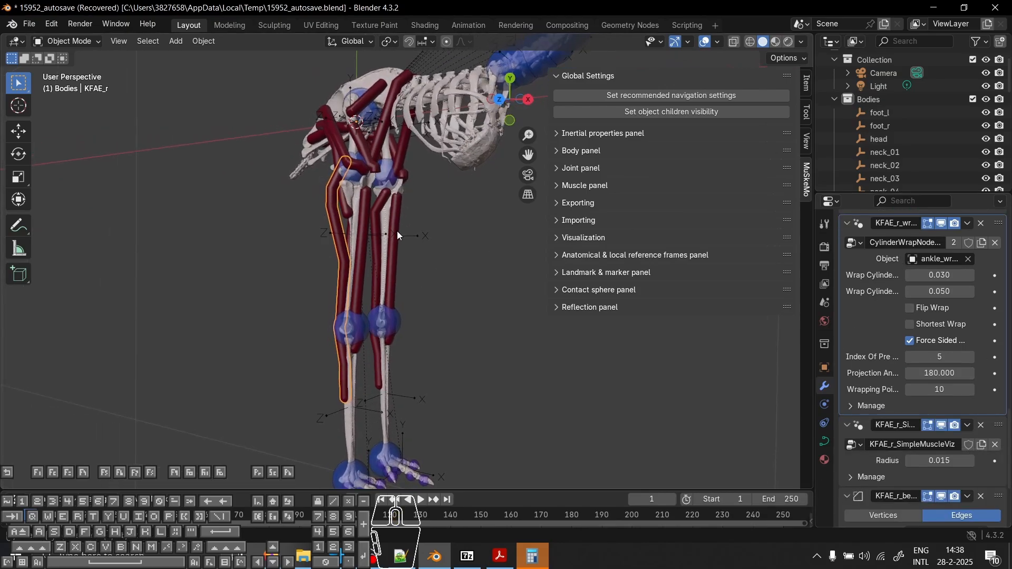
{"action": "left_click", "coordinate": [489, 330]}
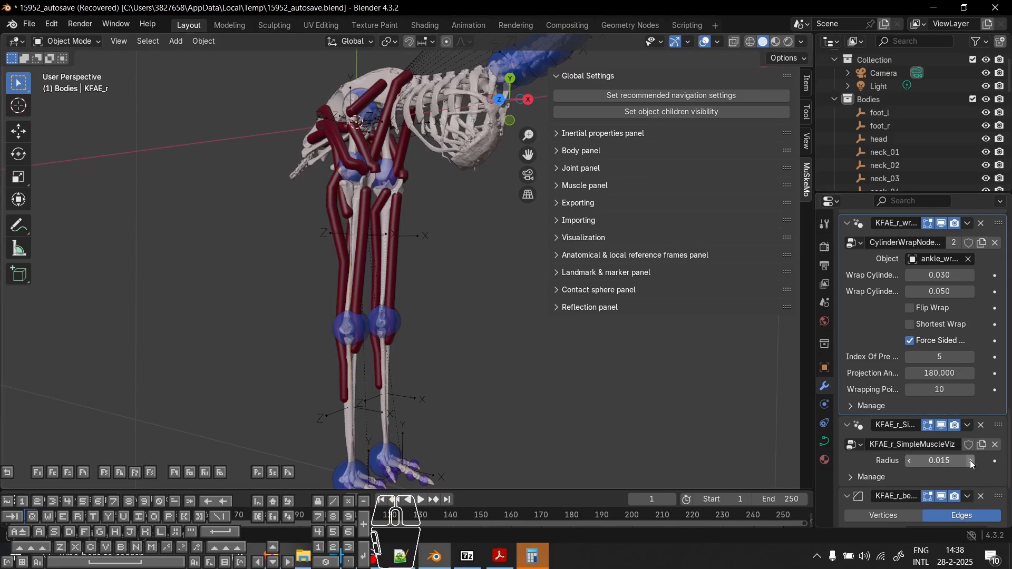
{"action": "left_click", "coordinate": [971, 460]}
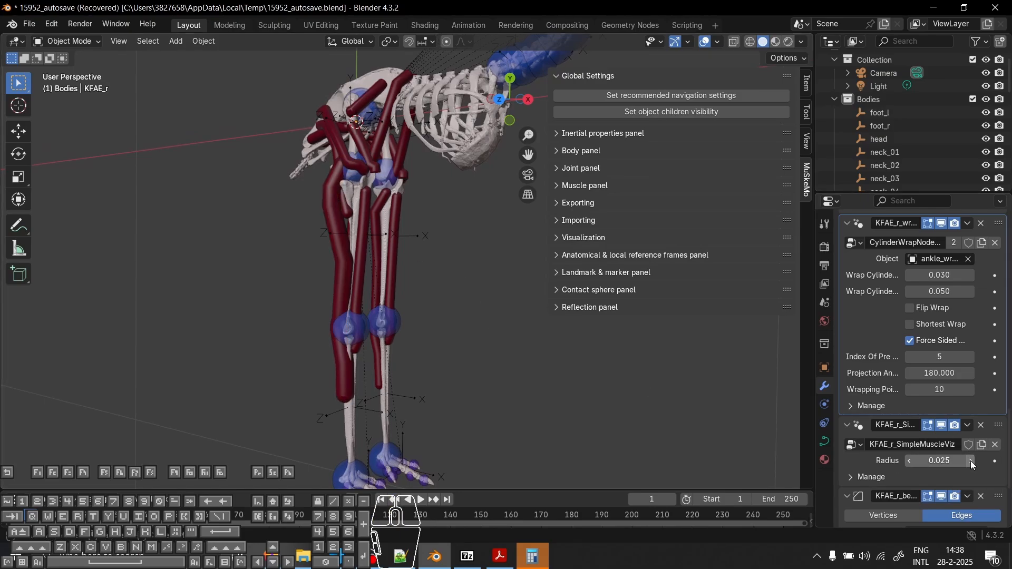
{"action": "left_click", "coordinate": [970, 460]}
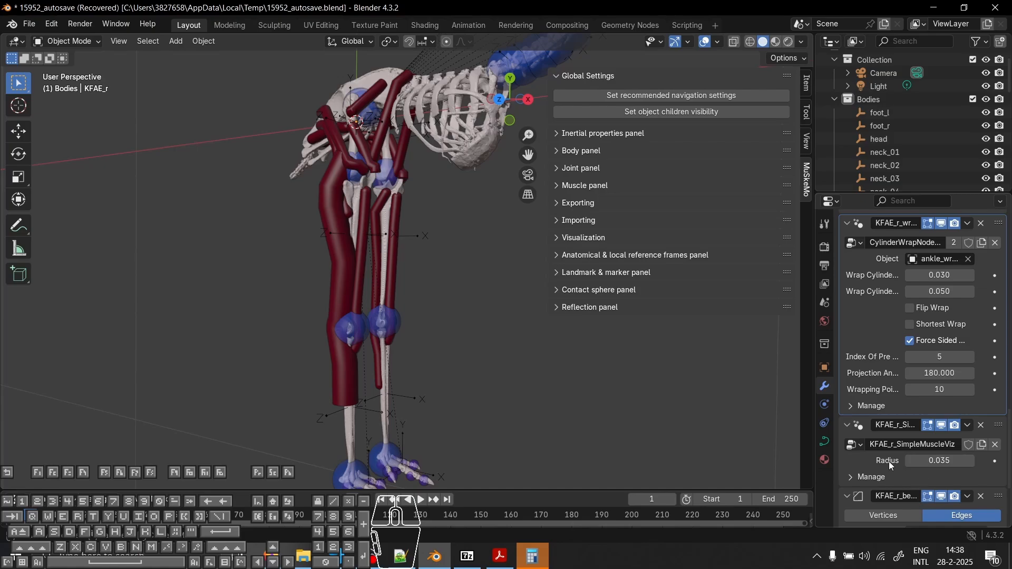
{"action": "left_click", "coordinate": [909, 461]}
{"action": "left_click", "coordinate": [909, 460]}
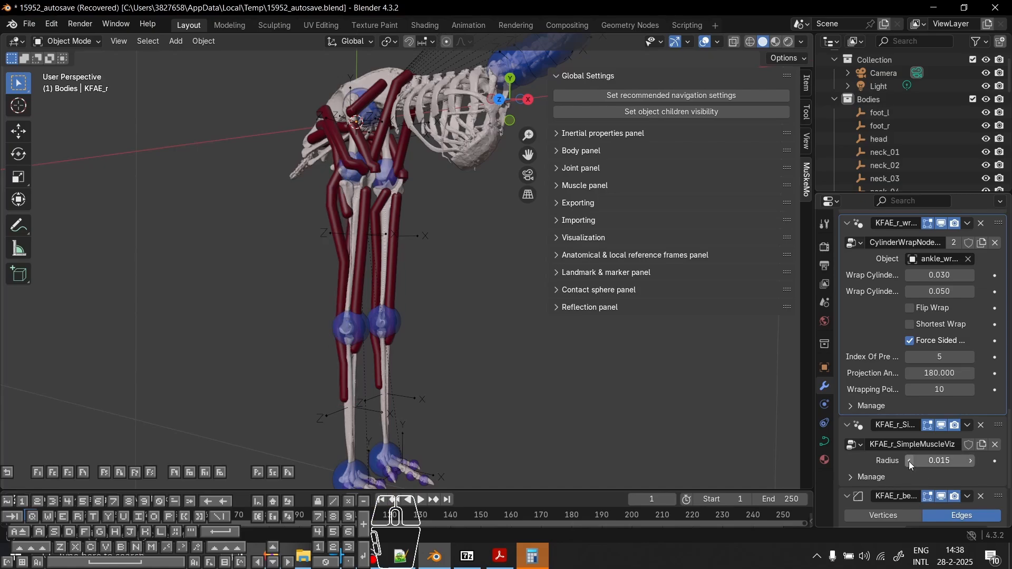
{"action": "mouse_move", "coordinate": [402, 290]}
{"action": "middle_mouse_down"}
{"action": "mouse_move", "coordinate": [427, 261]}
{"action": "mouse_move", "coordinate": [378, 234]}
{"action": "mouse_move", "coordinate": [372, 276]}
{"action": "mouse_move", "coordinate": [302, 275]}
{"action": "mouse_move", "coordinate": [398, 280]}
{"action": "middle_mouse_up"}
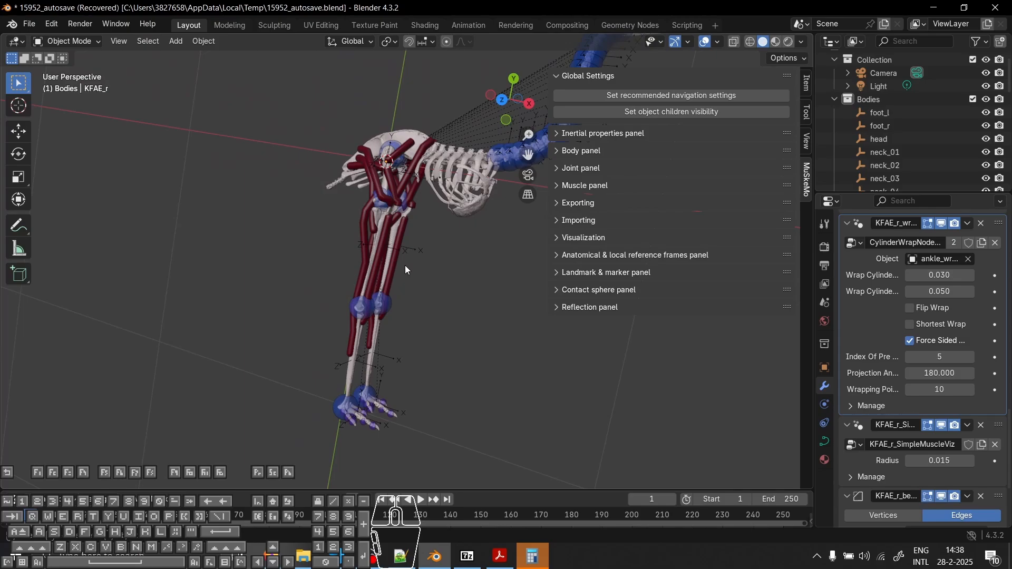
{"action": "middle_click_drag", "start_coordinate": [455, 249], "coordinate": [429, 252]}
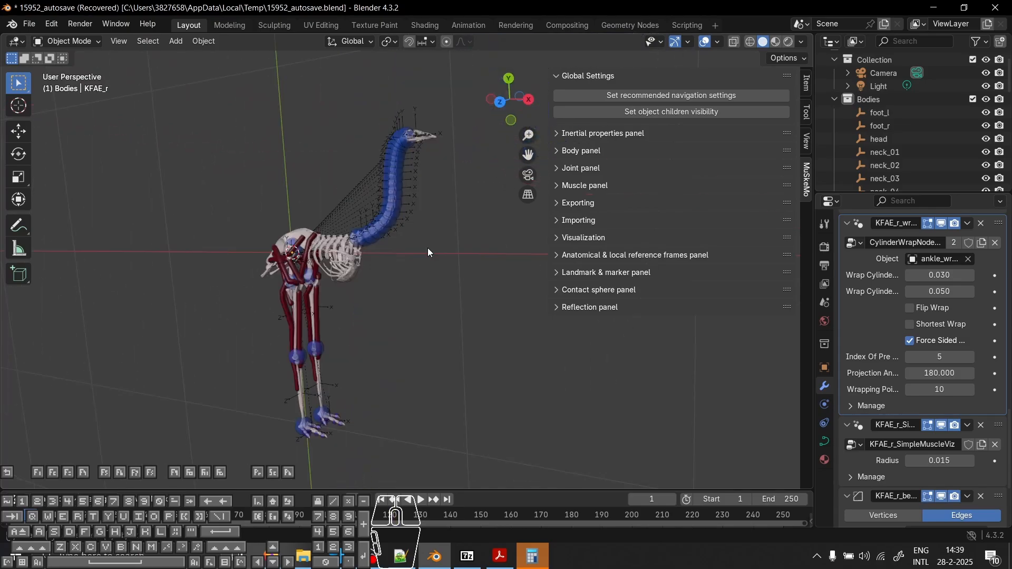